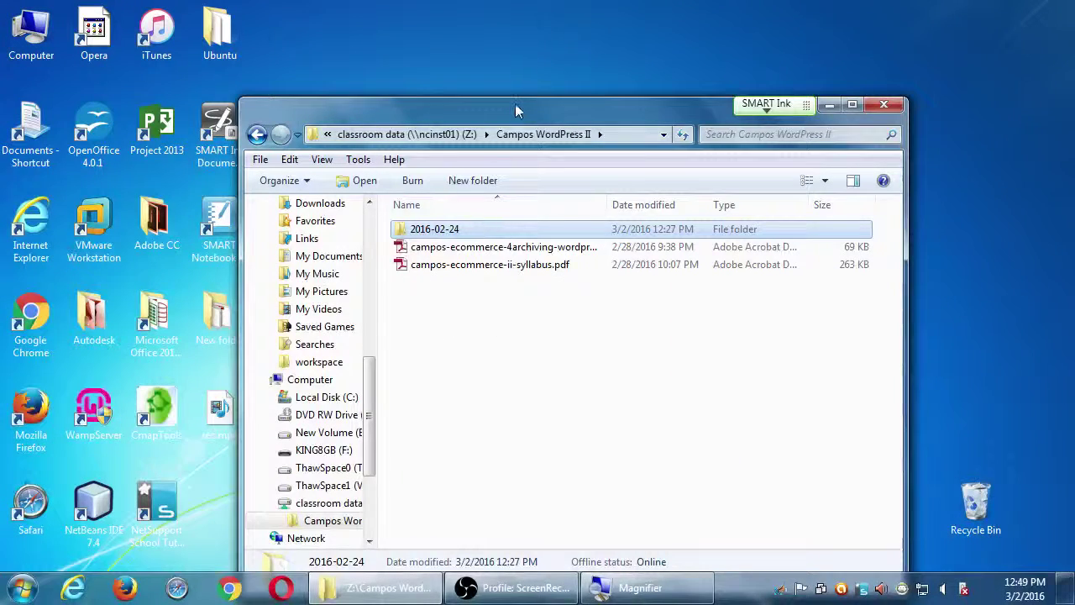
Examine the archive files in the desktop's 2016-02-24 folder, and close both folder windows.
left_click_drag(515, 103, 684, 70)
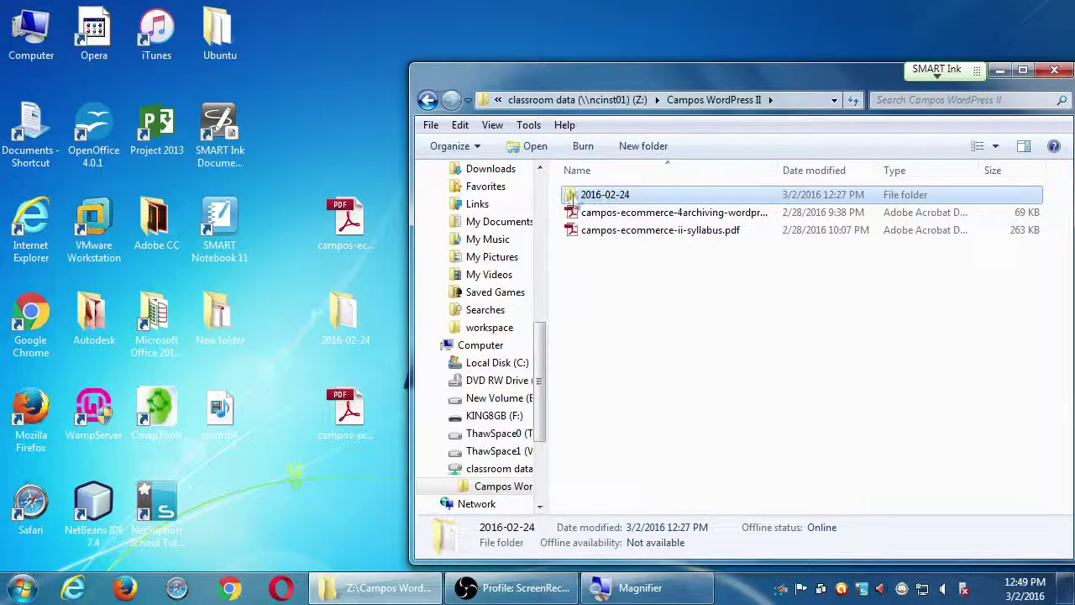
left_click_drag(571, 195, 345, 313)
double_click(340, 311)
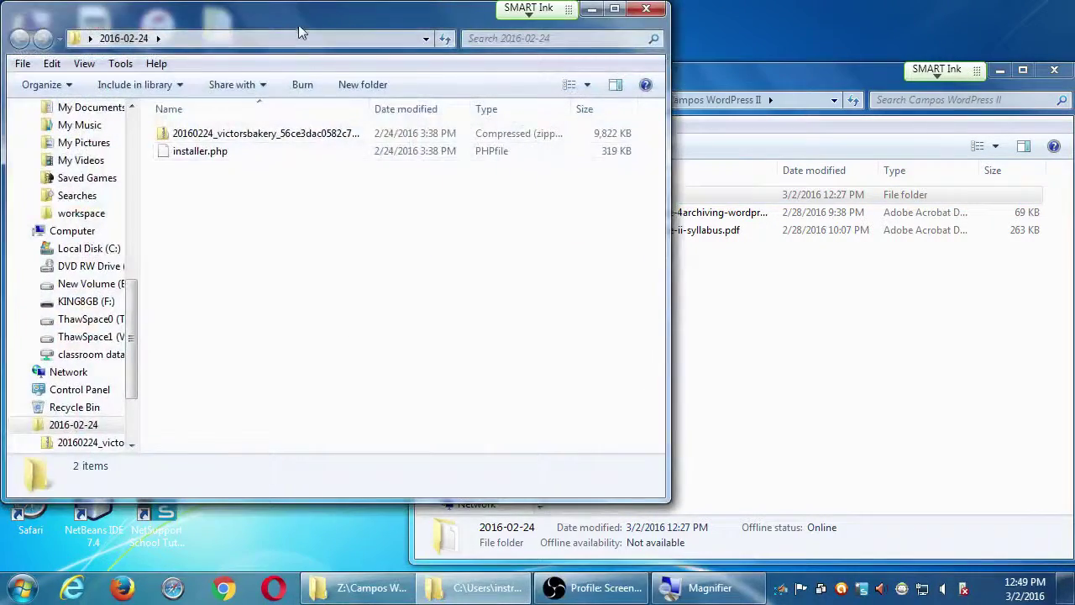
left_click_drag(298, 26, 681, 44)
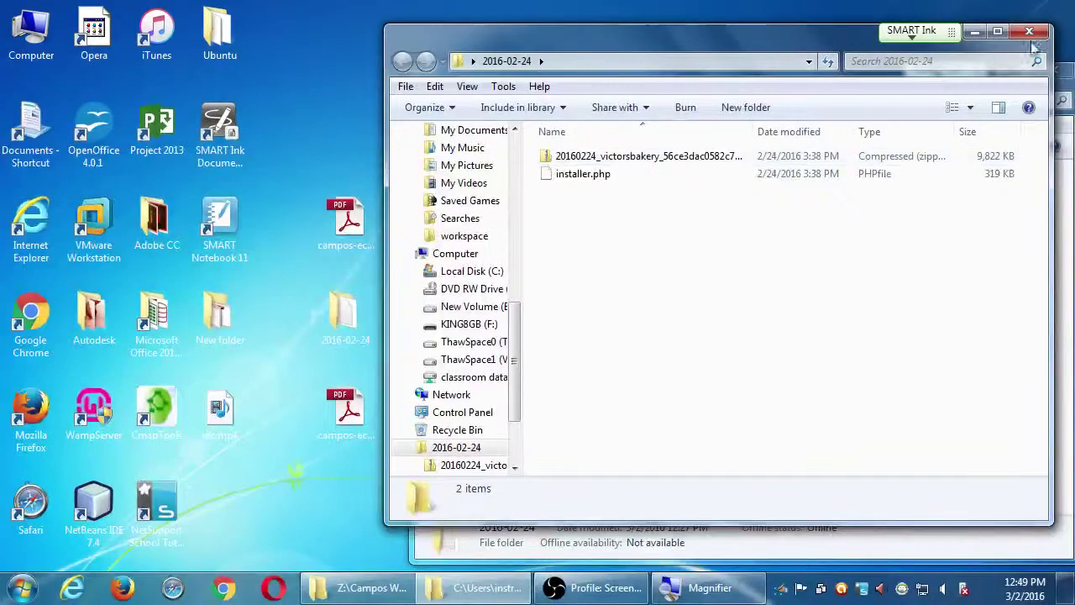
left_click(1038, 39)
left_click(1054, 69)
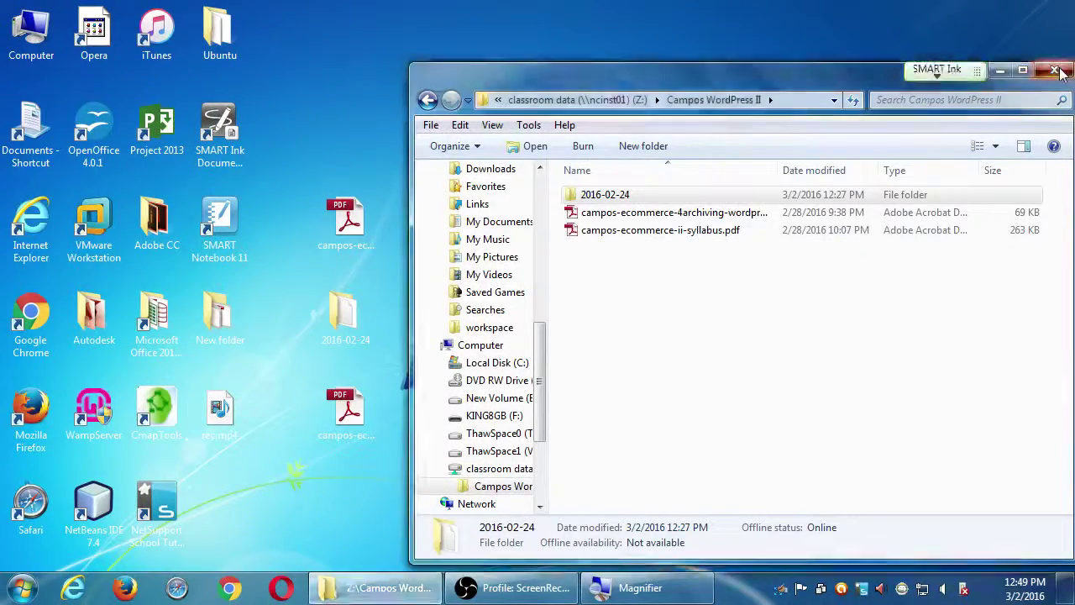
Open the archiving-wordpress-v2 PDF handout from the desktop and dismiss the untagged-document reading dialog.
left_click(345, 414)
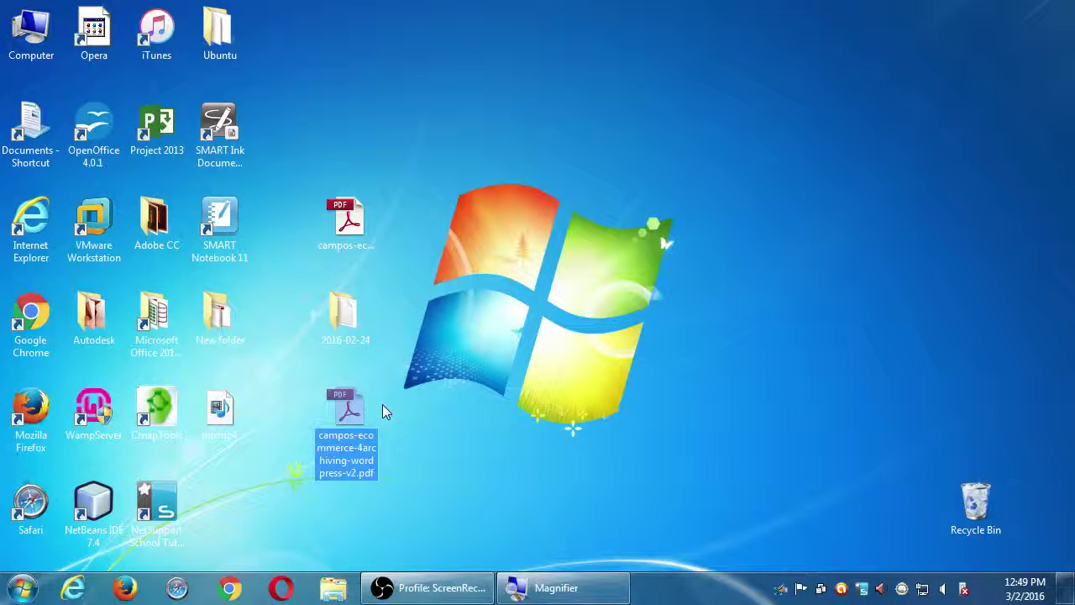
key("super+plus")
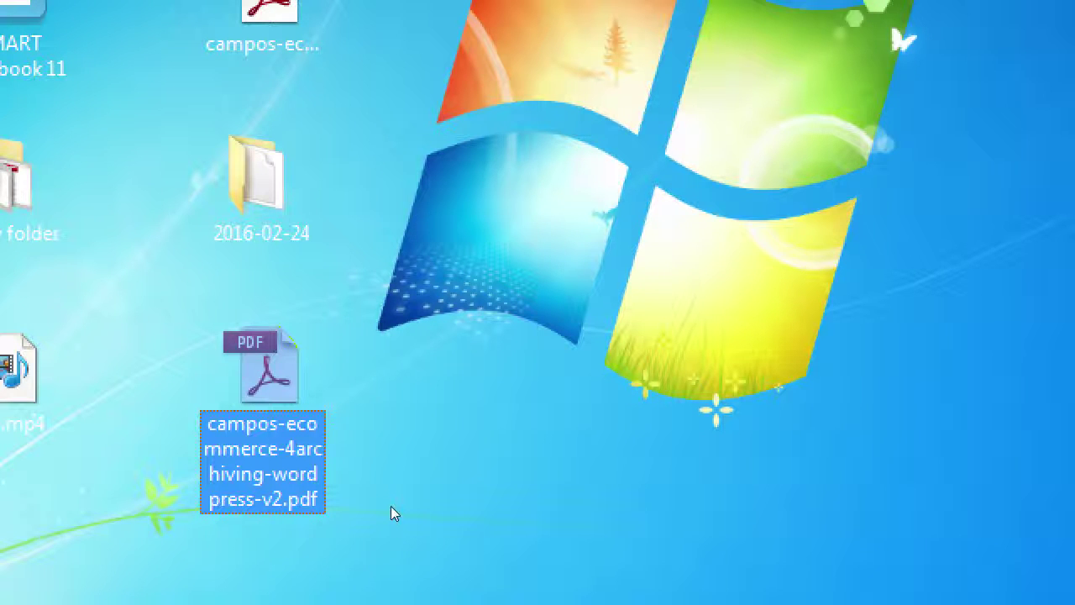
key("Return")
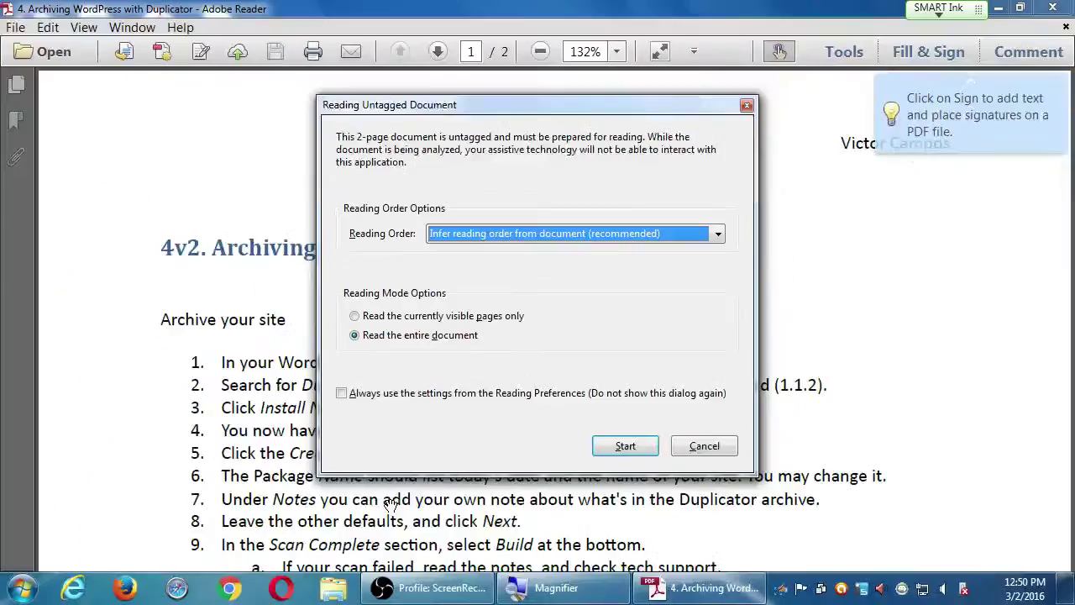
left_click(979, 445)
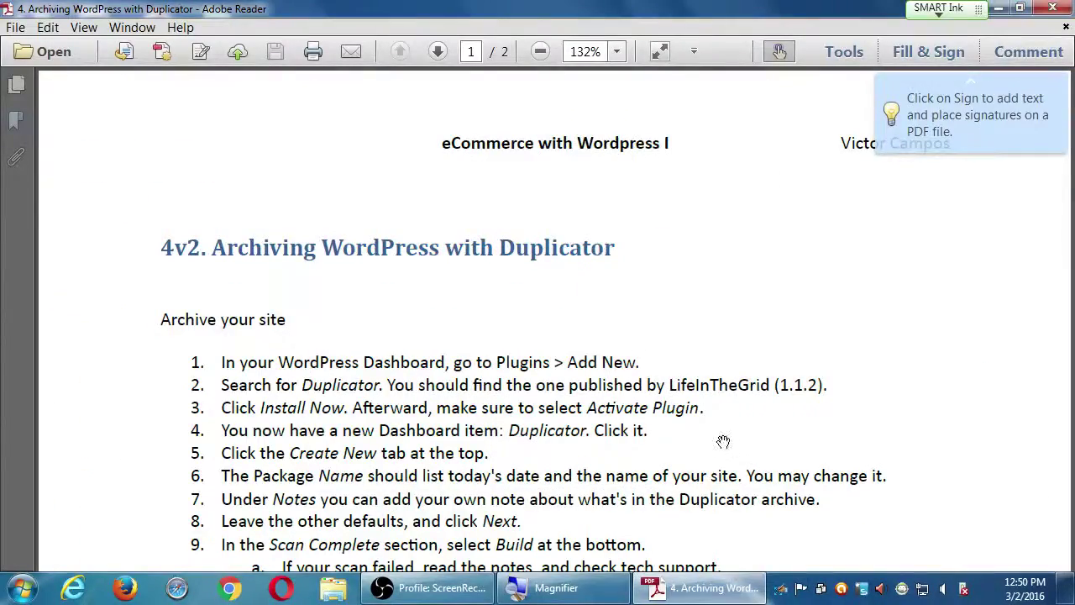
Read through the handout from the Archive your site instructions to the Duplicator Pro section on page 2.
scroll(457, 390, "down", 3)
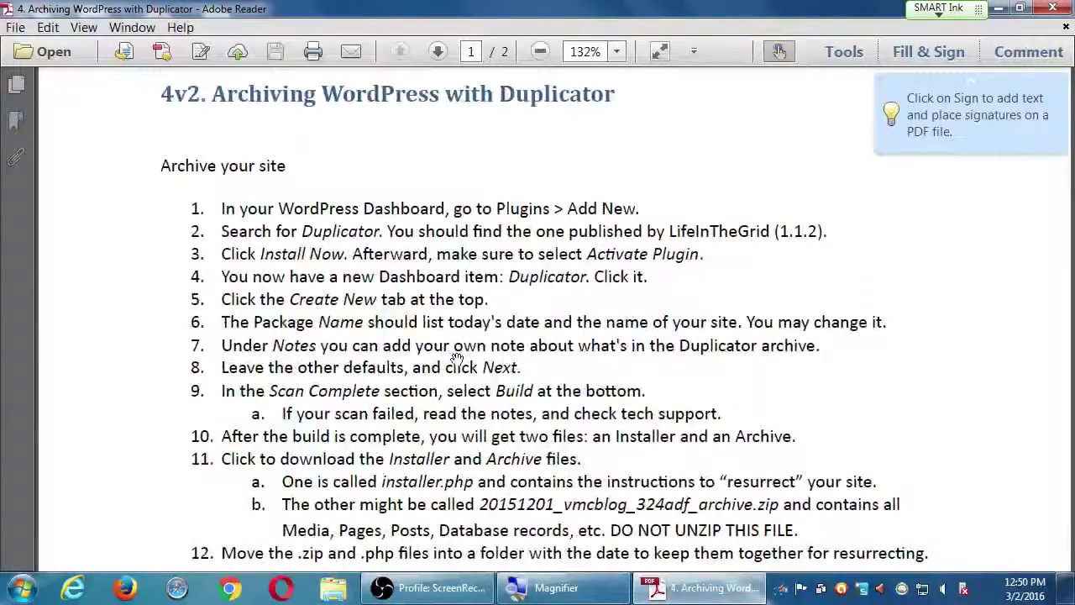
scroll(448, 302, "down", 1)
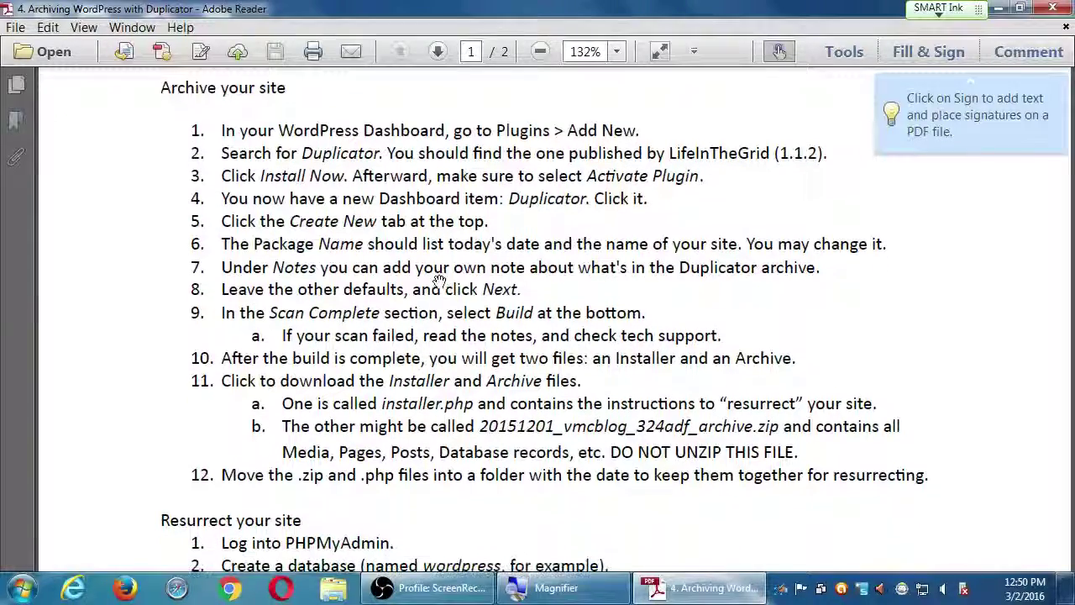
scroll(435, 289, "down", 3)
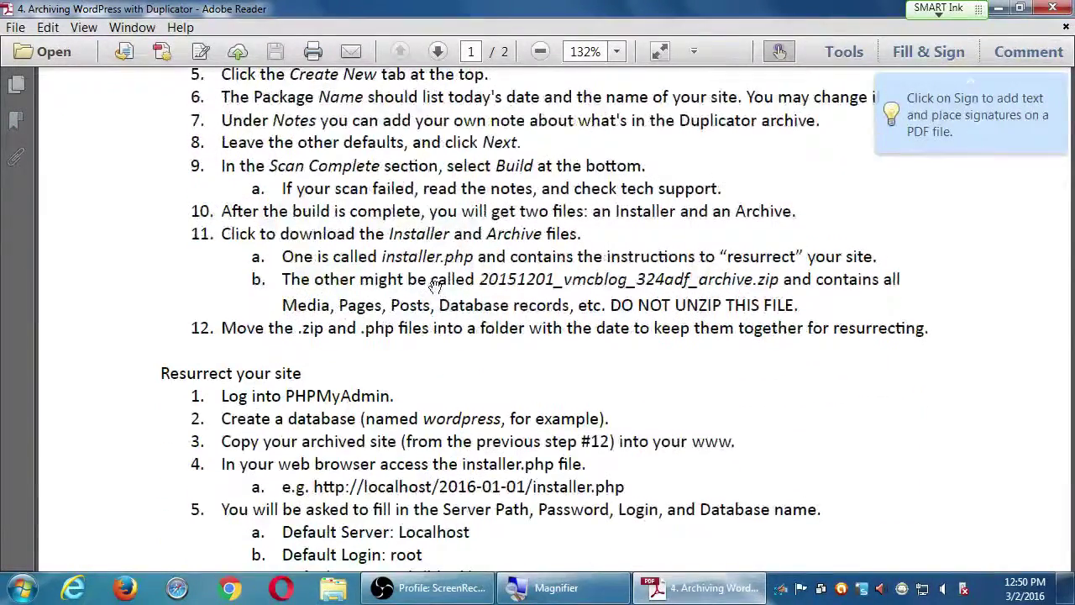
left_click(585, 487)
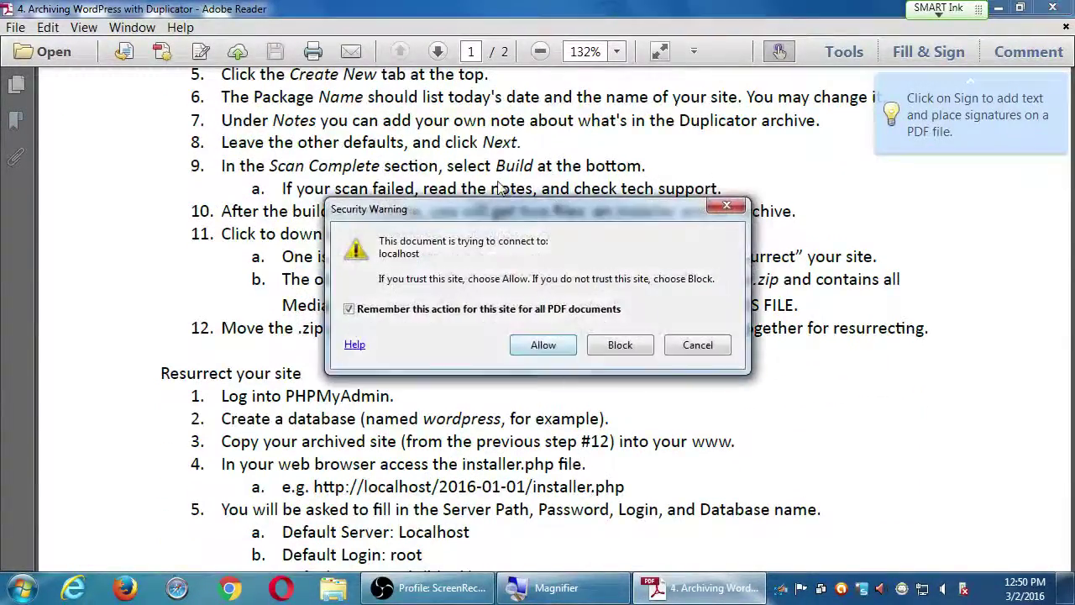
scroll(664, 346, "down", 3)
left_click(695, 345)
left_click_drag(745, 470, 689, 239)
scroll(689, 227, "down", 3)
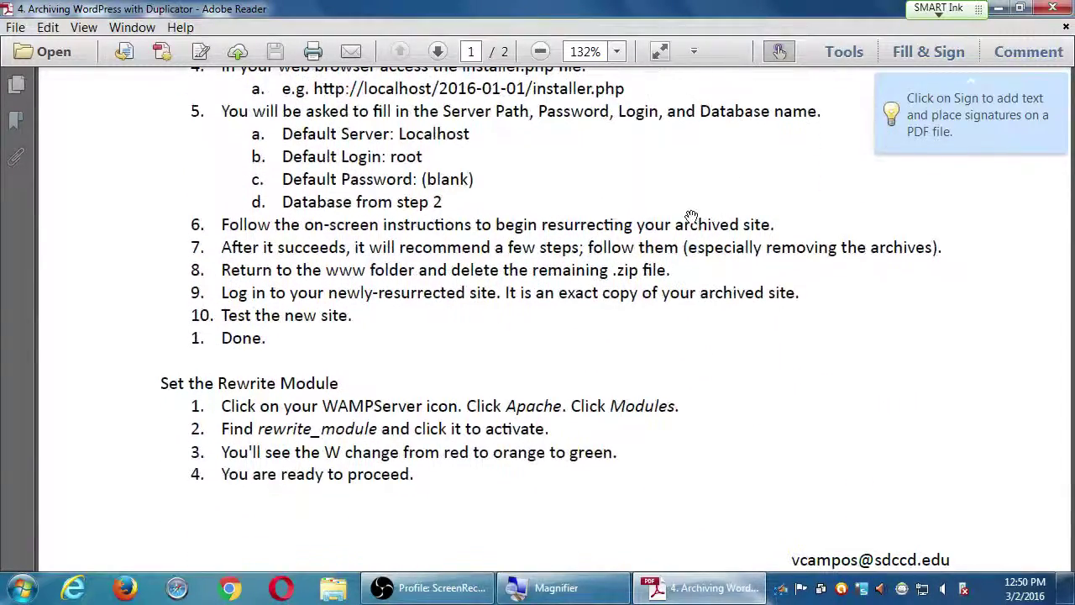
scroll(678, 319, "up", 1)
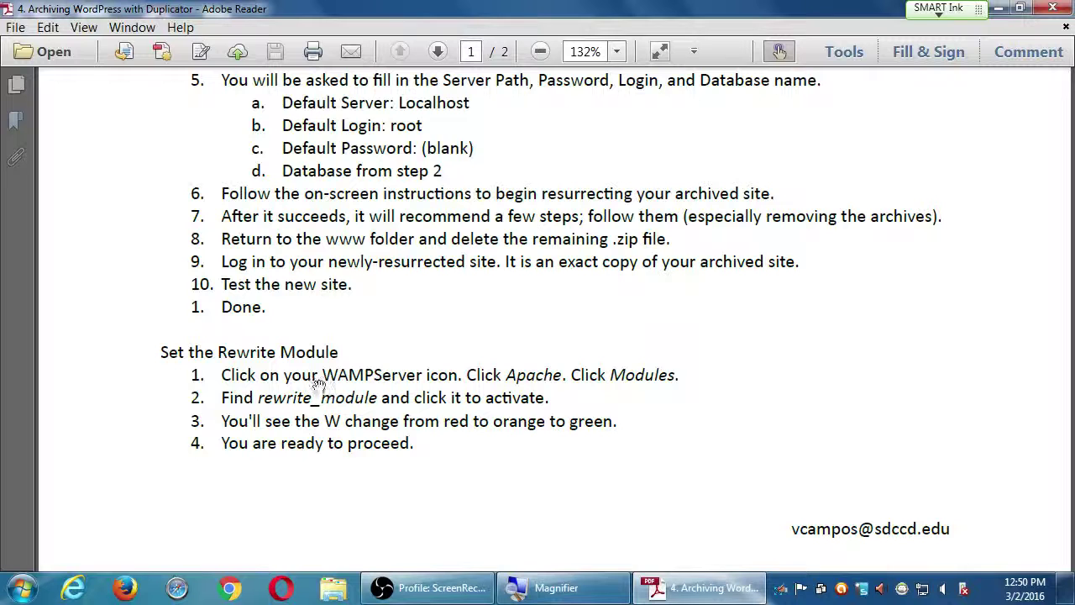
left_click_drag(392, 442, 432, 243)
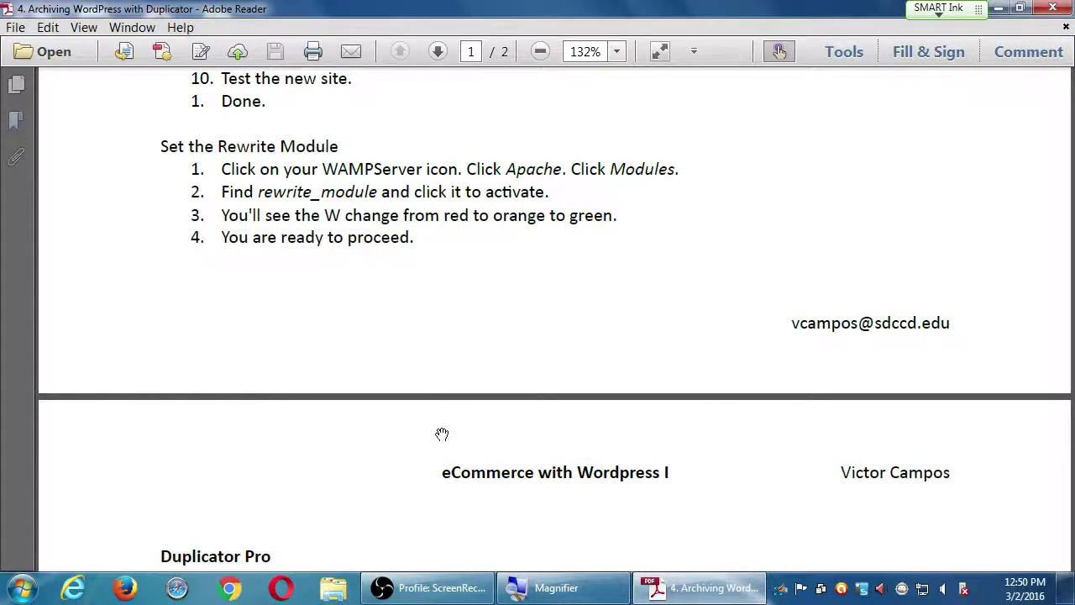
left_click_drag(442, 434, 442, 216)
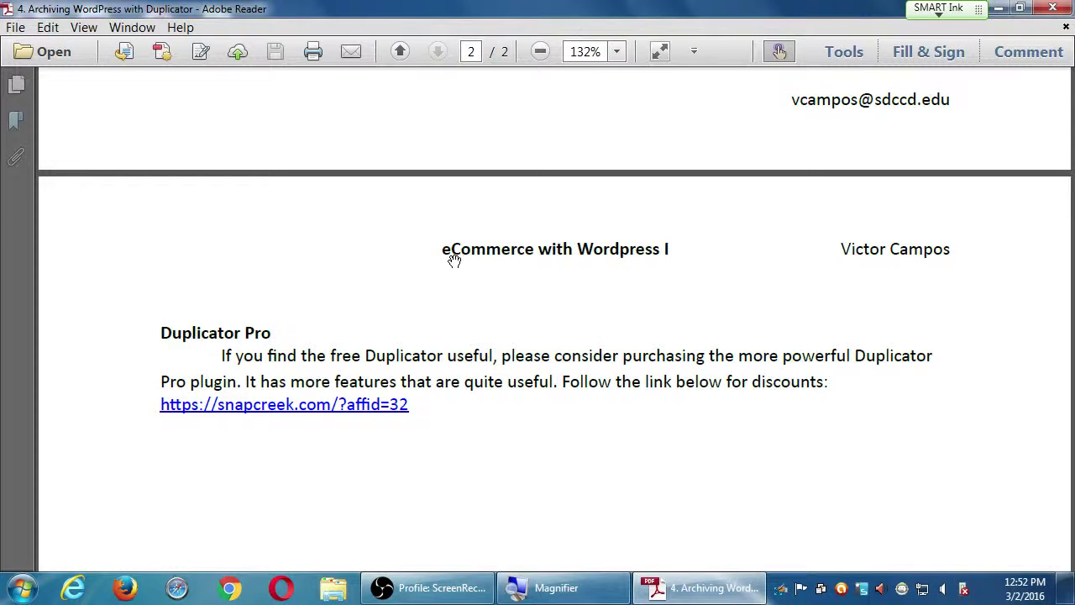
left_click_drag(508, 404, 471, 265)
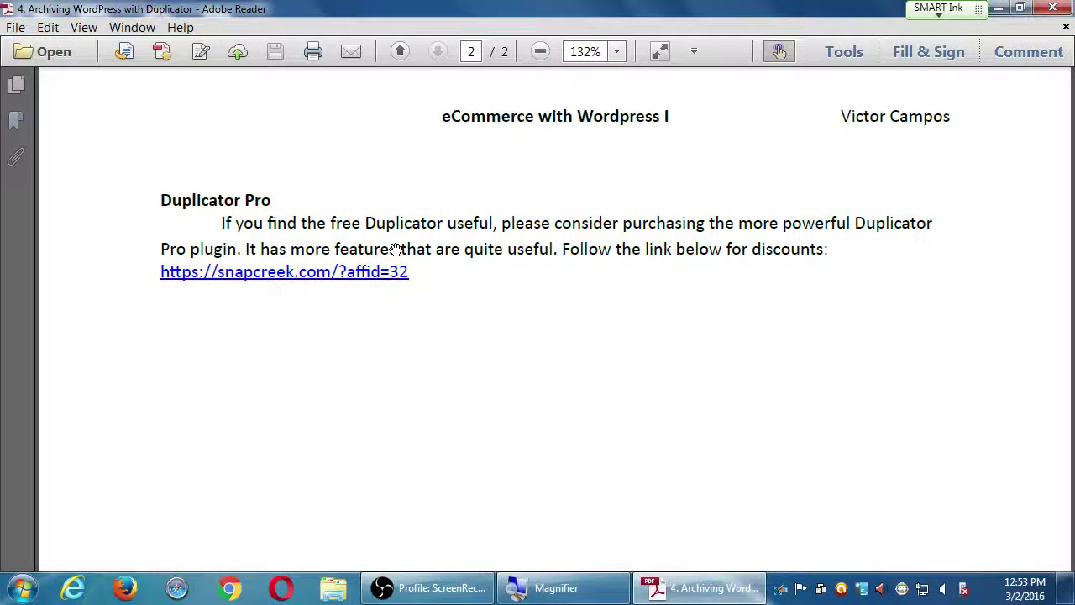
Go back to the handout's Resurrect your site section and review its first instructions.
scroll(532, 348, "up", 3)
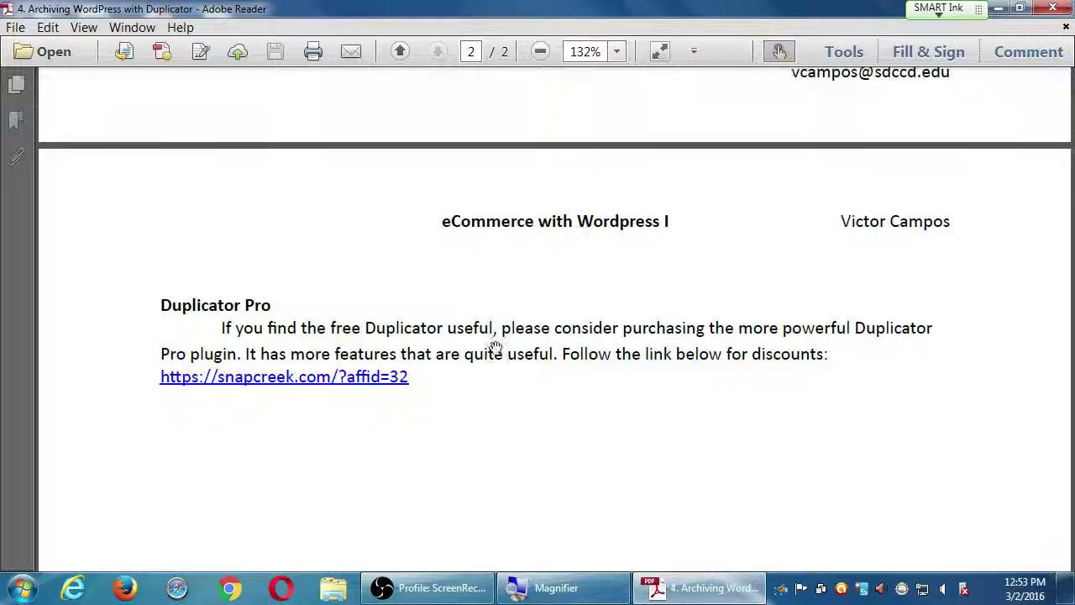
scroll(453, 283, "up", 9)
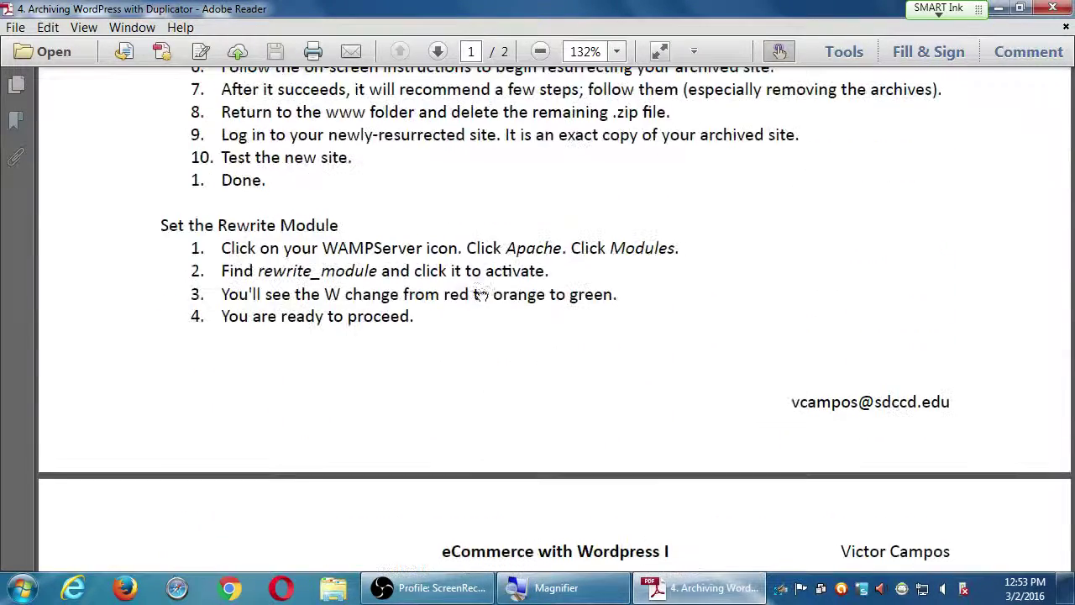
scroll(481, 294, "up", 7)
left_click(458, 203)
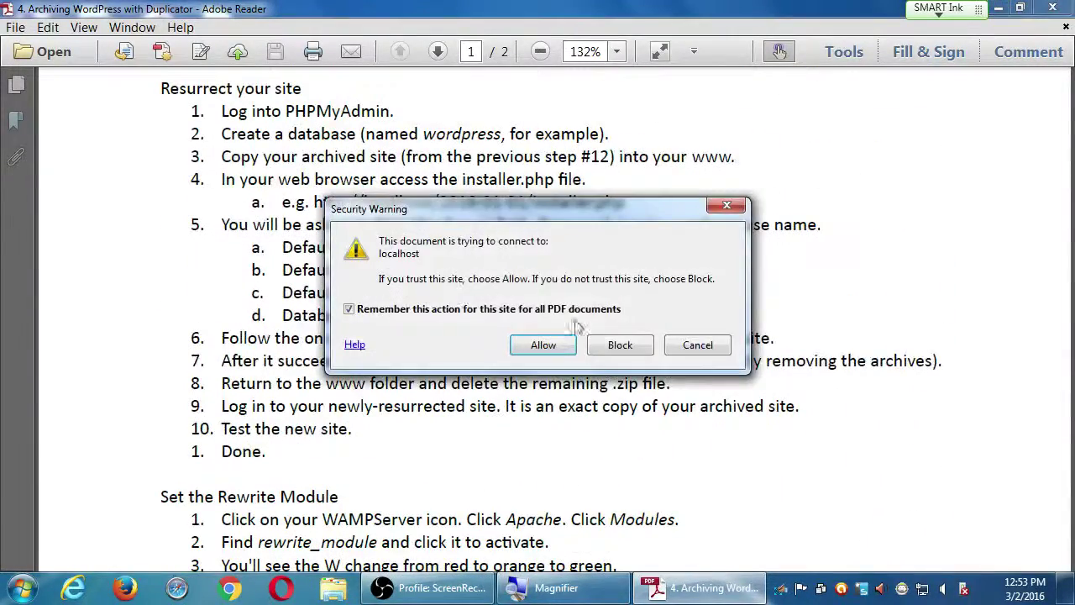
left_click(543, 344)
scroll(504, 319, "up", 3)
scroll(471, 303, "down", 2)
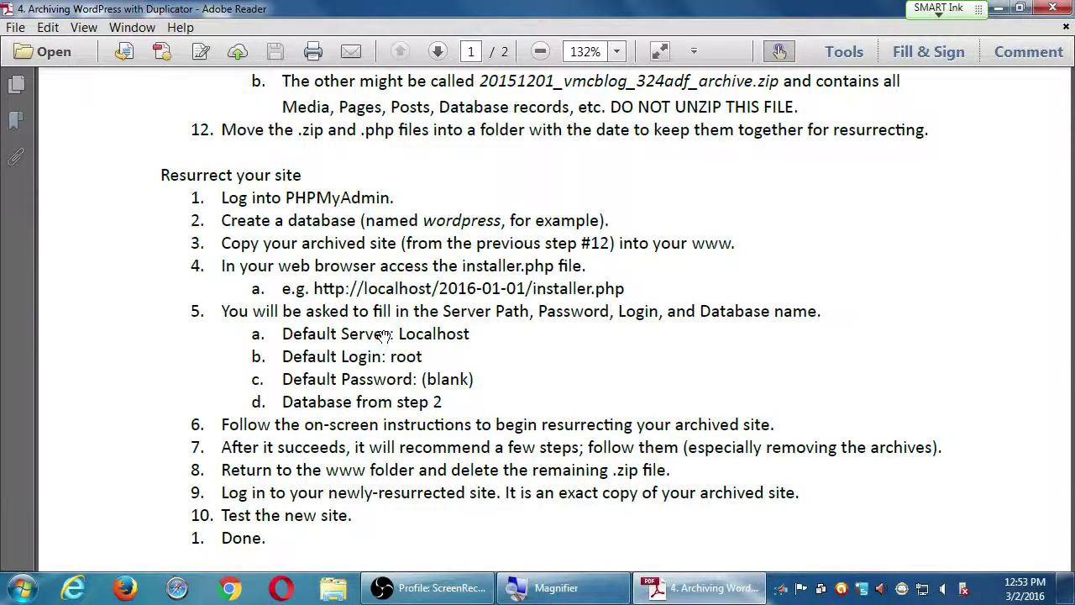
key("super+d")
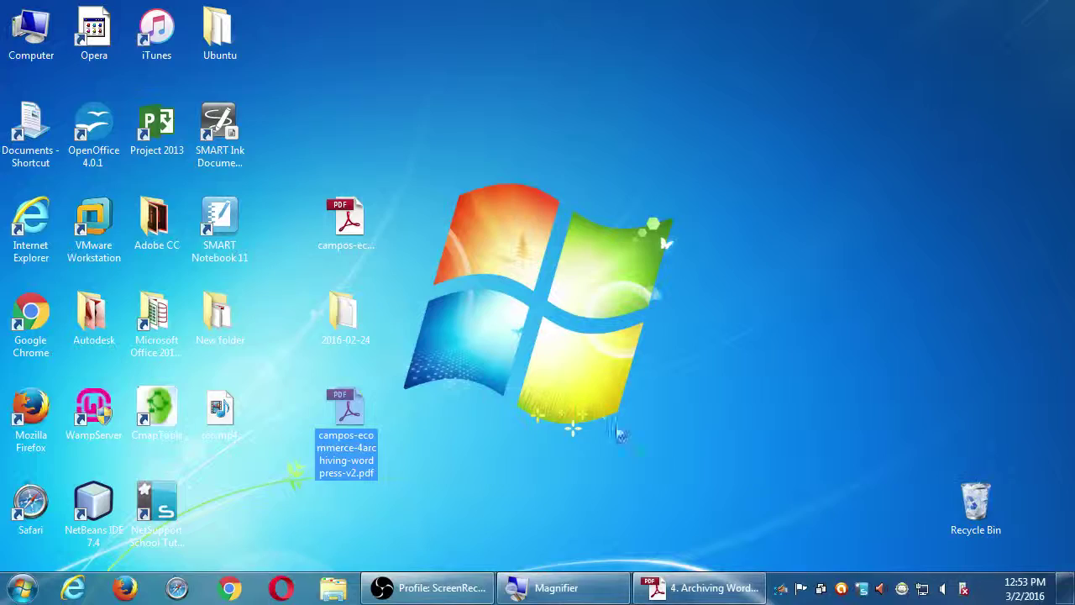
key("super+d")
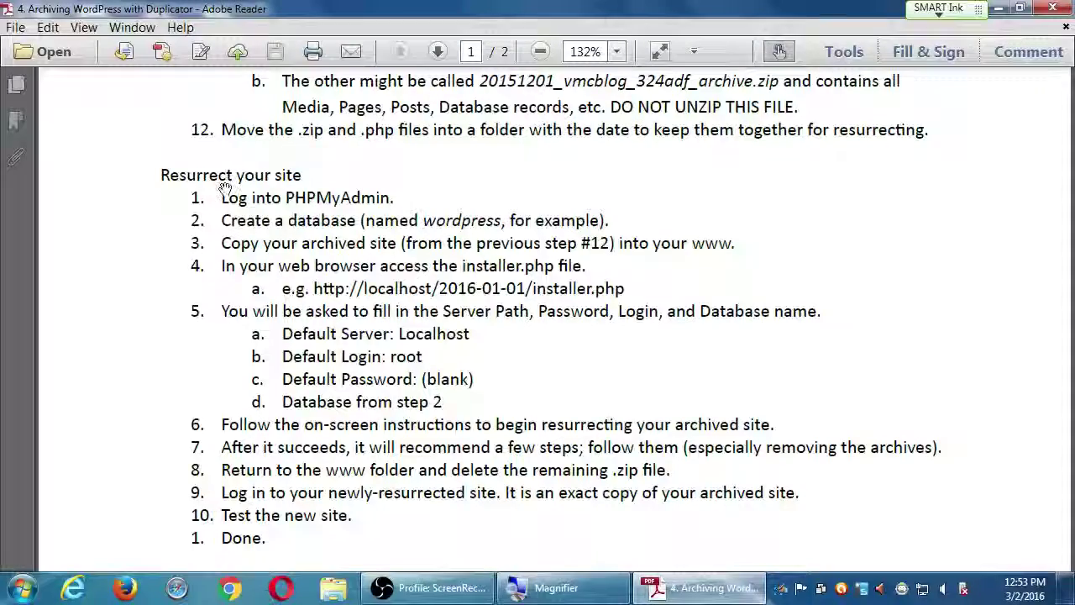
Minimize the handout and launch WampServer from the desktop.
left_click(999, 8)
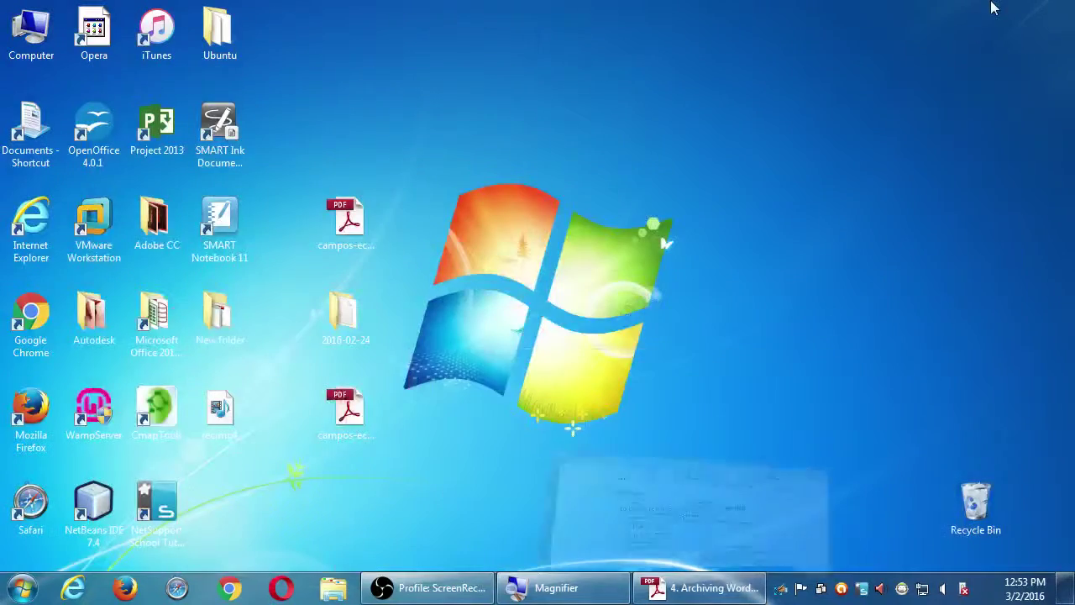
left_click(728, 262)
left_click(95, 410)
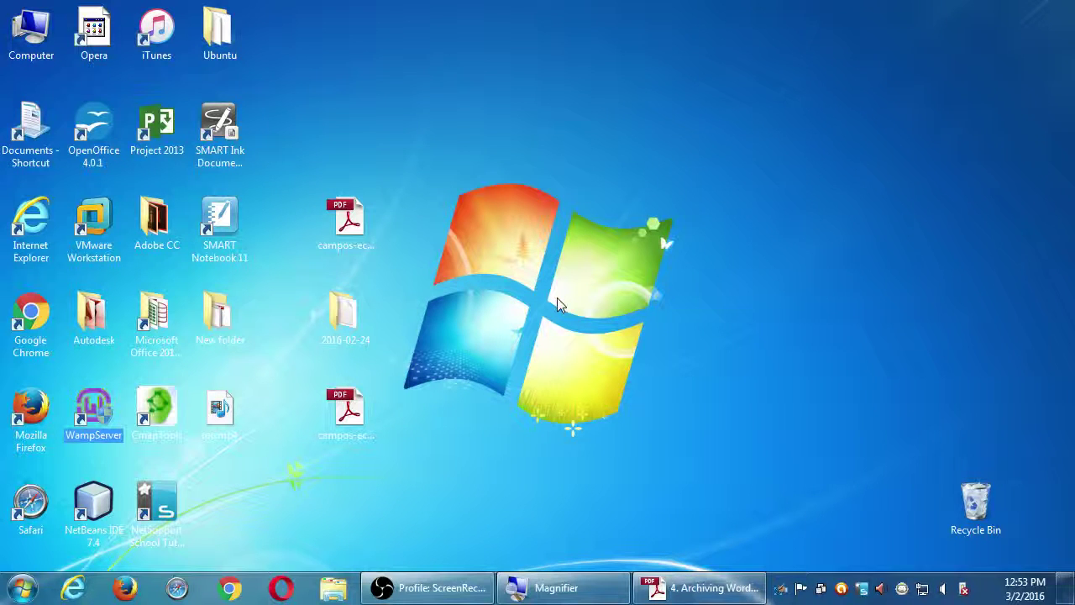
key("Return")
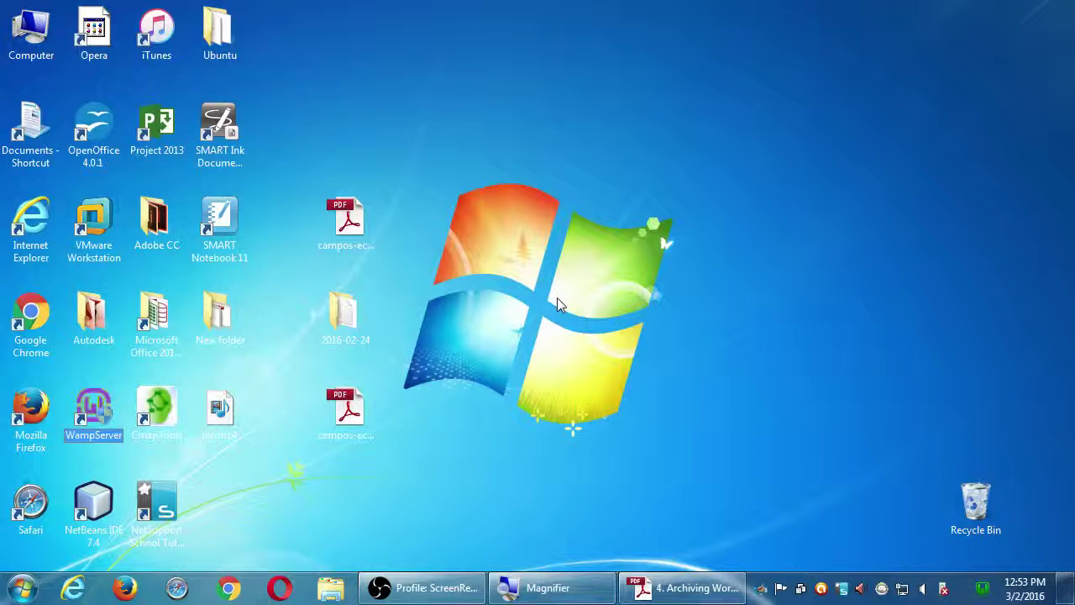
Open phpMyAdmin from WampServer and show its Databases page.
left_click(984, 594)
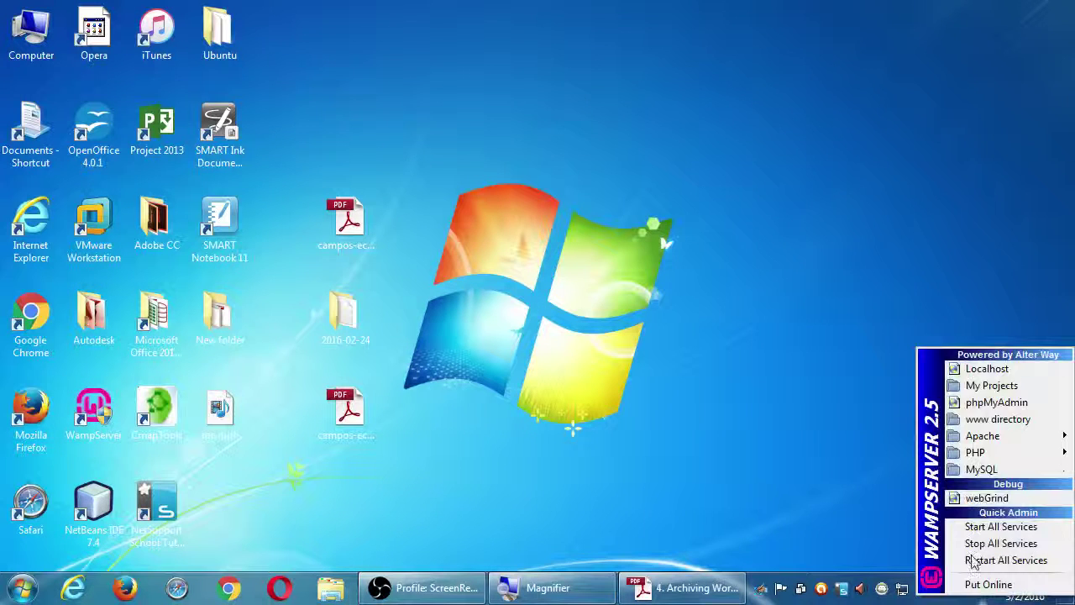
left_click(996, 406)
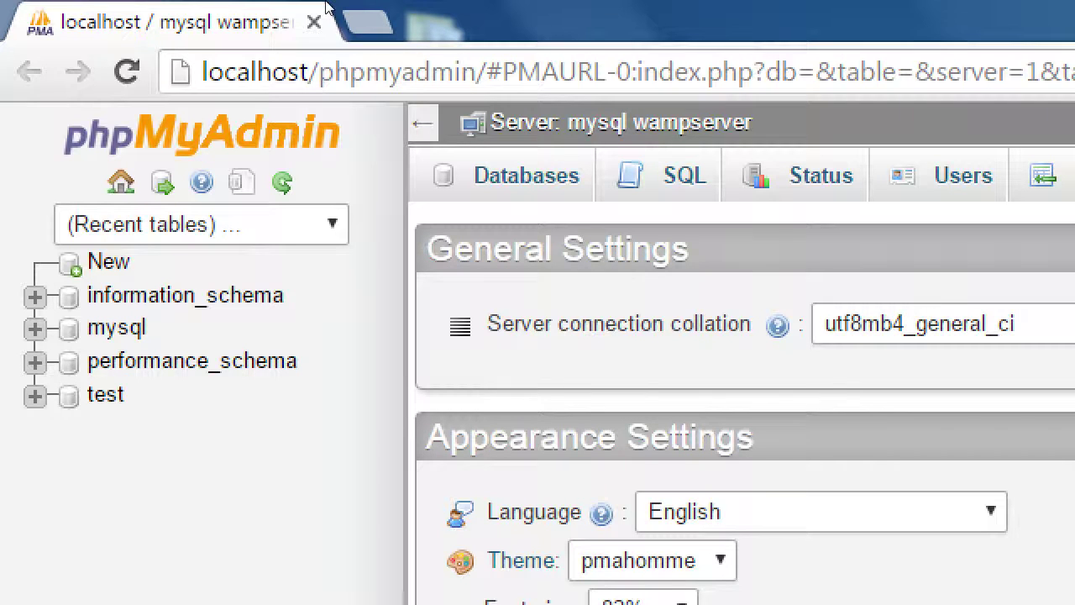
left_click(527, 175)
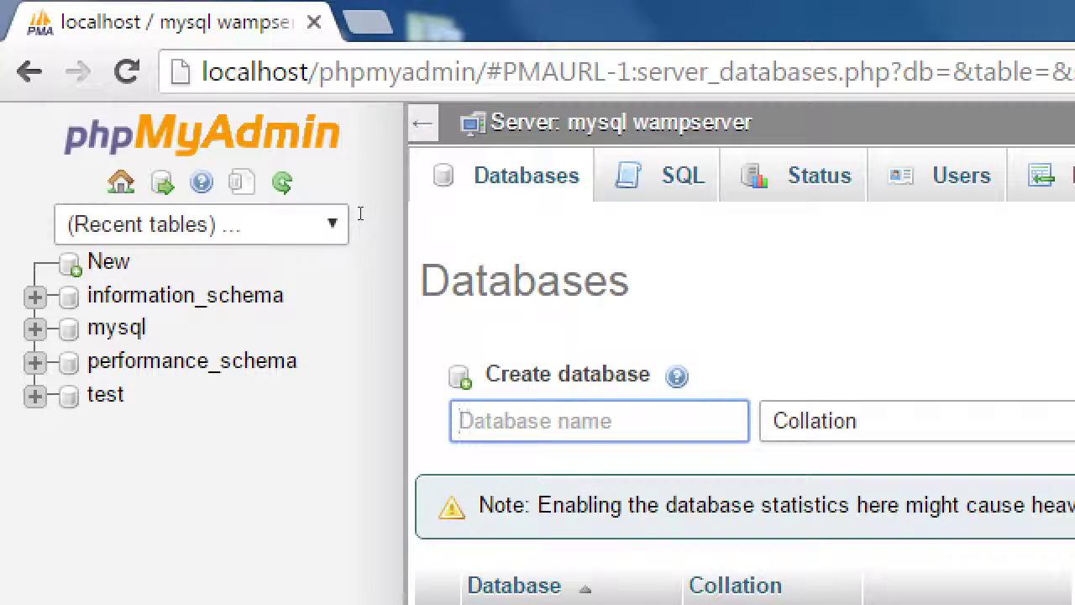
Create a database named wordpress with the default collation.
type("wordpre")
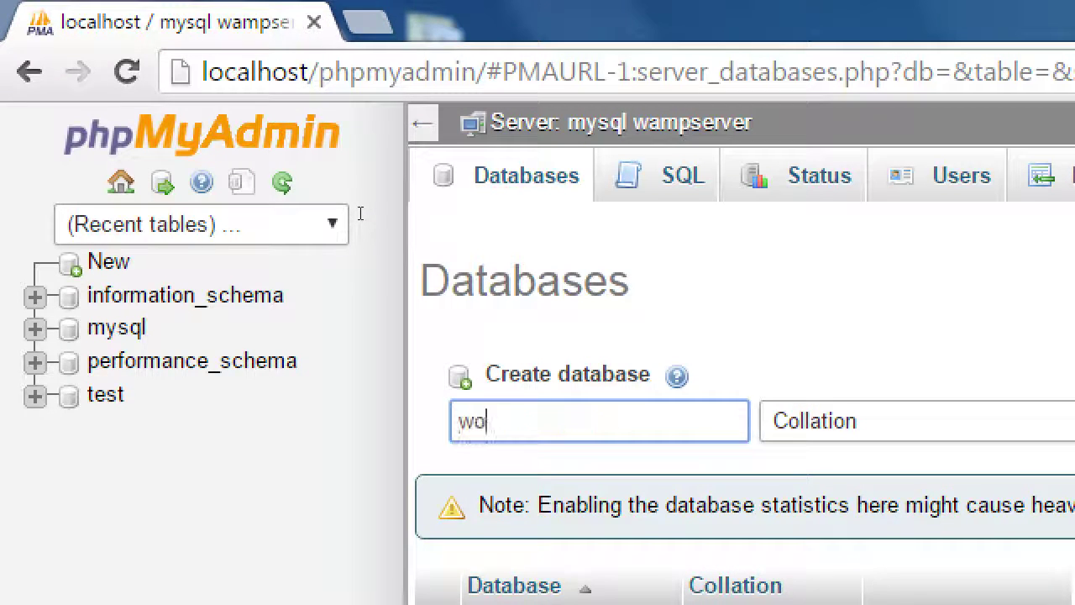
type("ss")
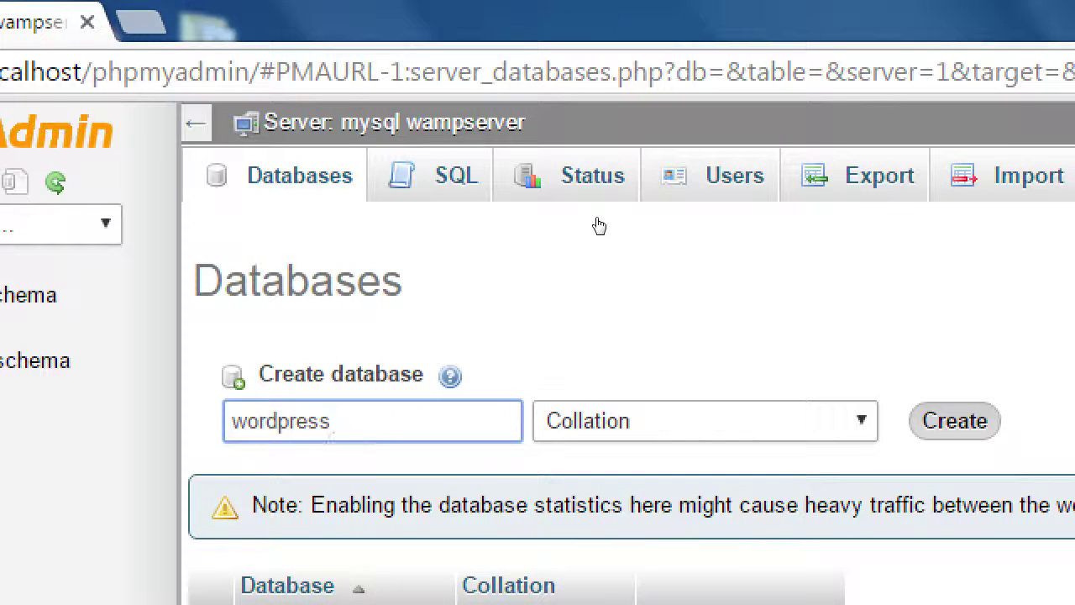
key("Return")
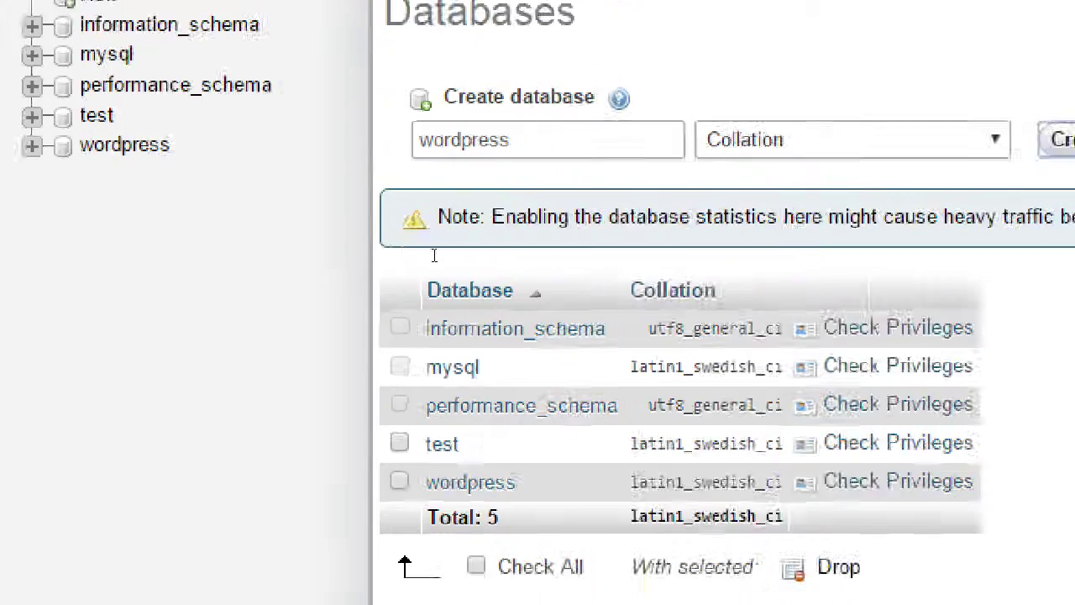
Check the handout's instruction on copying the archived site into www and locate the 2016-02-24 folder on the desktop.
left_click(611, 560)
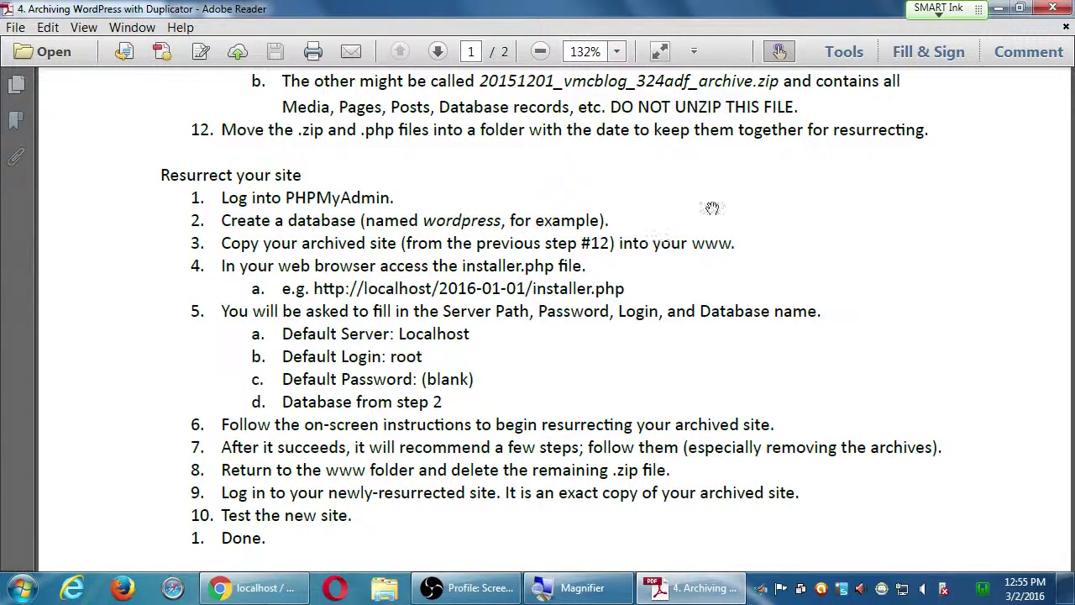
left_click(998, 7)
left_click(999, 8)
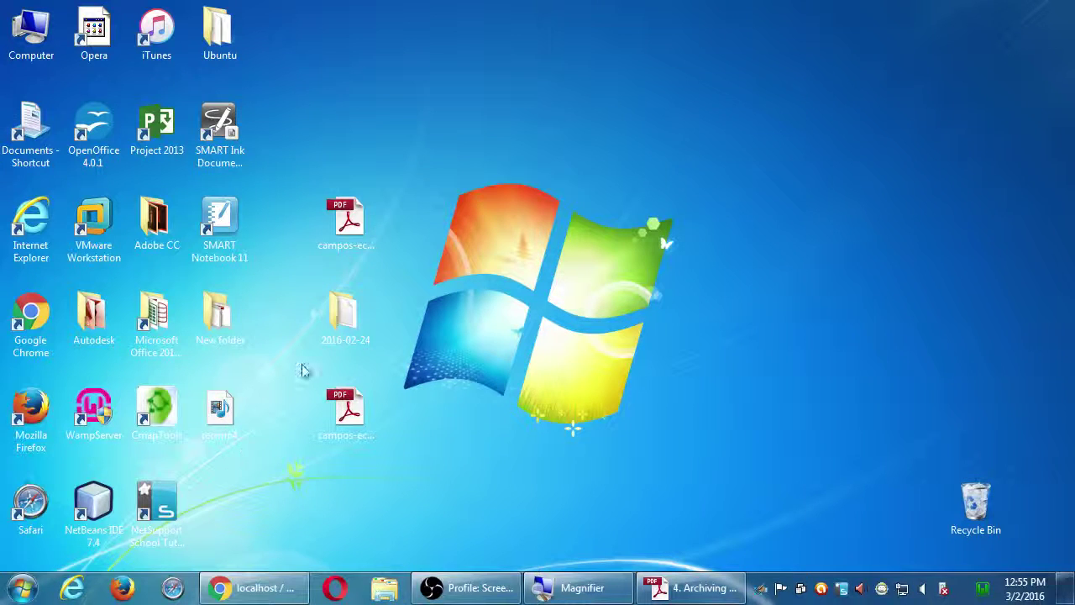
left_click(342, 335)
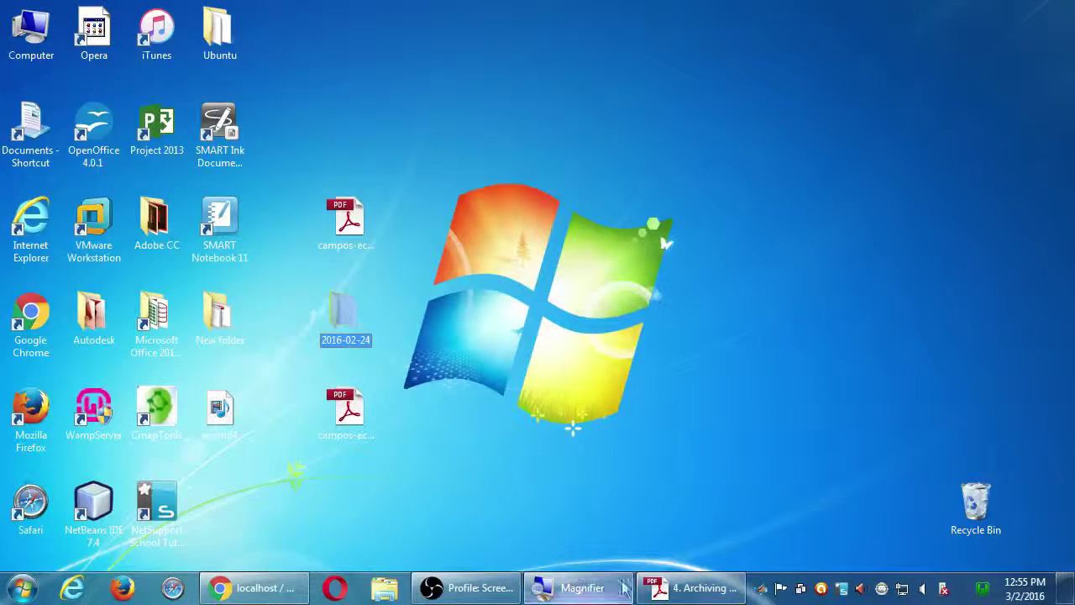
left_click(689, 588)
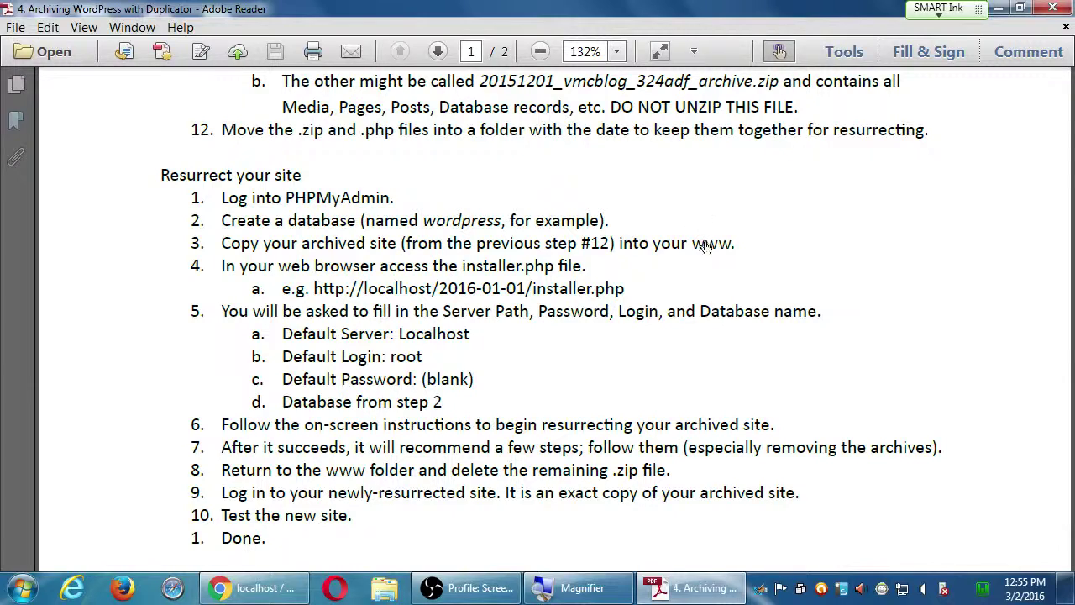
left_click(1000, 9)
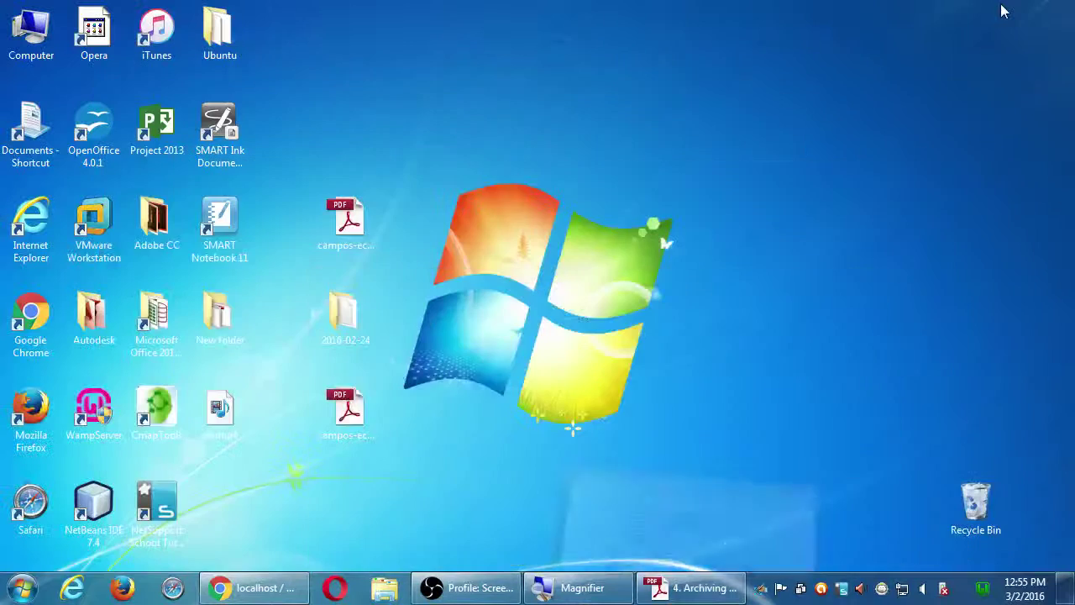
Open the C:\wamp\www folder in Windows Explorer.
double_click(32, 42)
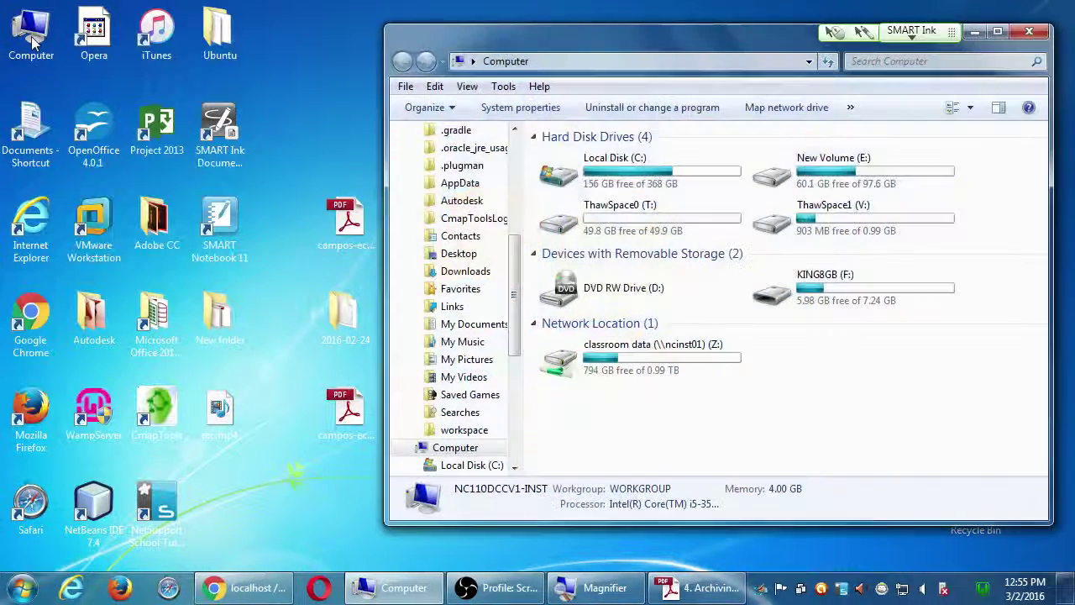
double_click(586, 174)
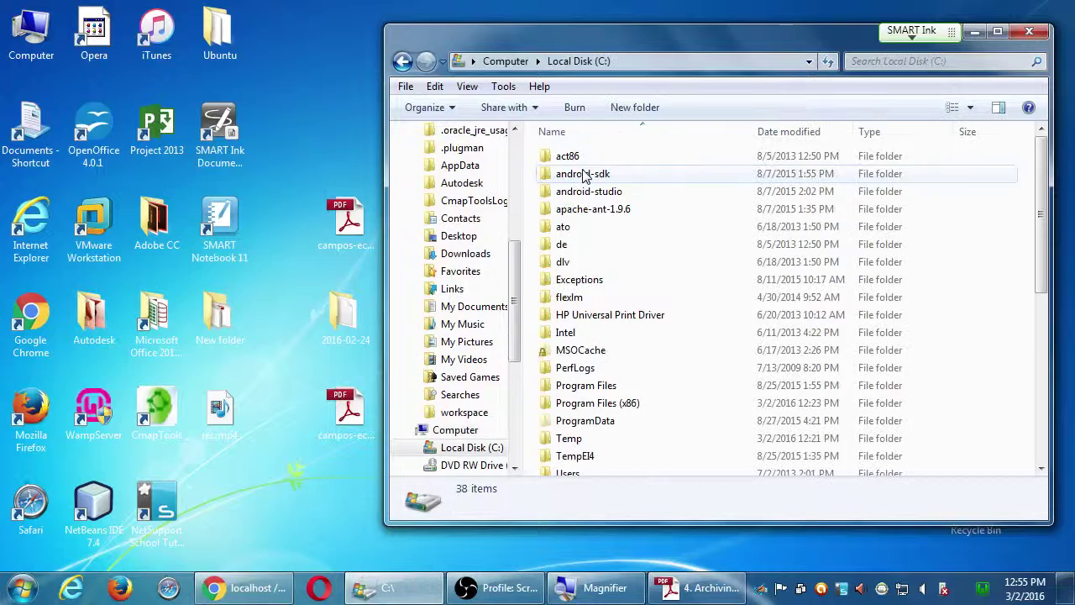
left_click(571, 437)
scroll(597, 441, "down", 2)
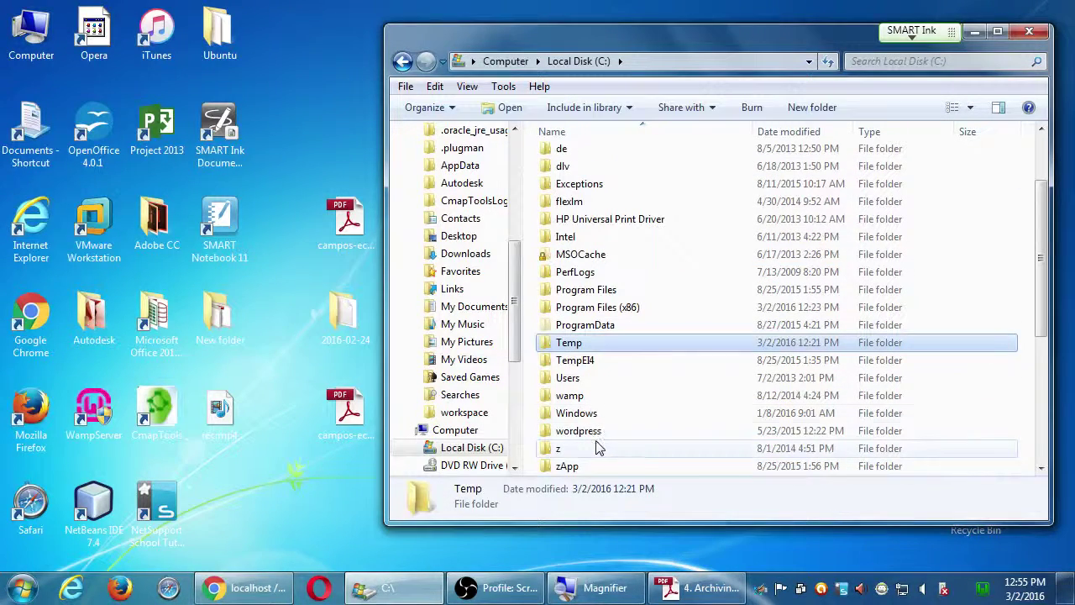
double_click(579, 399)
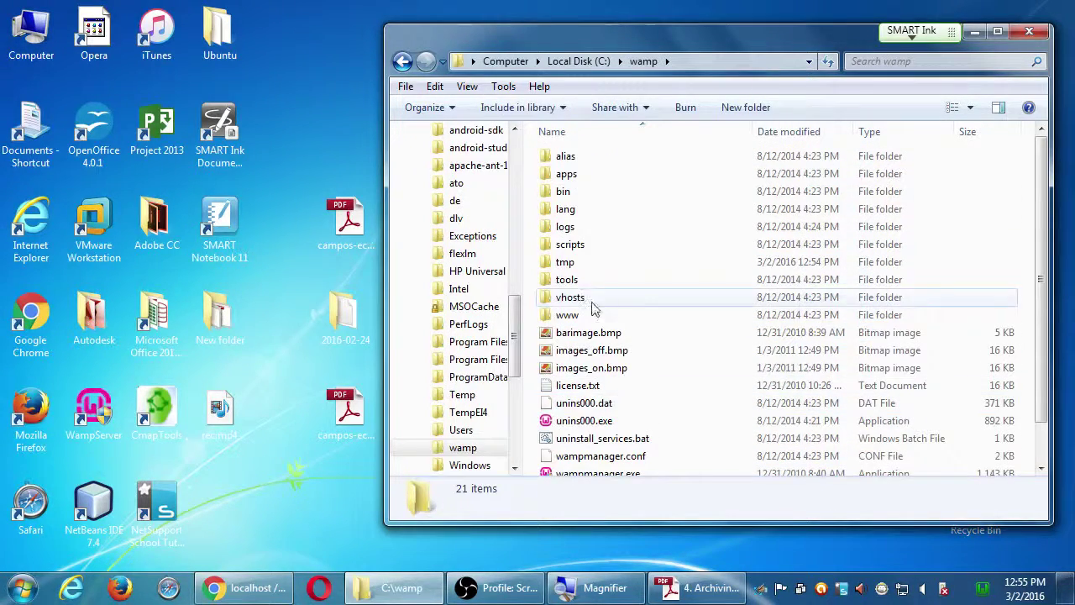
double_click(568, 315)
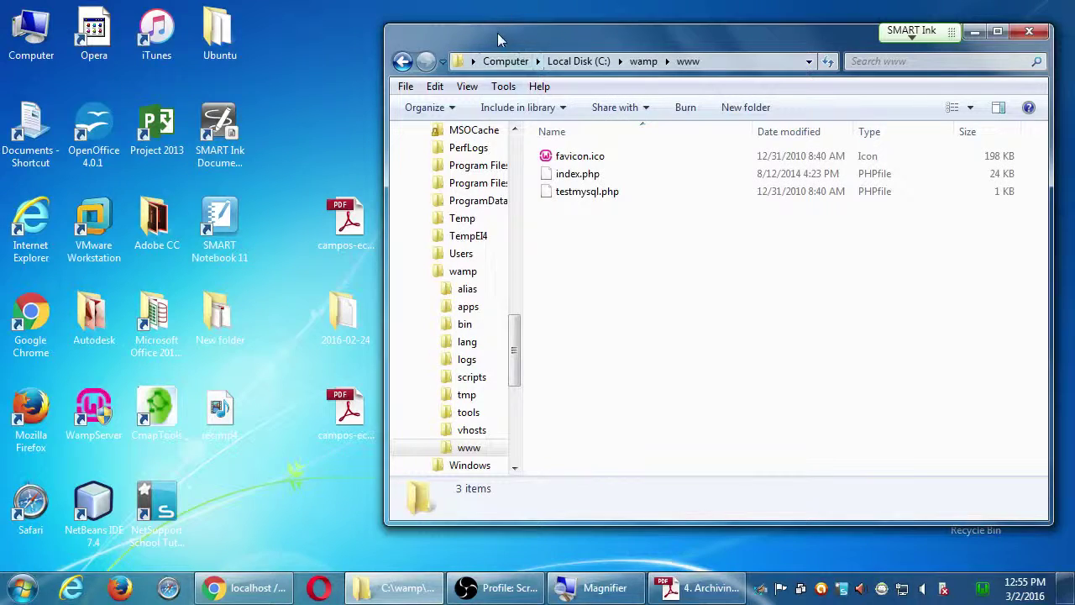
Copy the 2016-02-24 archive folder from the desktop into the www folder, keeping the original on the desktop.
left_click_drag(497, 33, 567, 28)
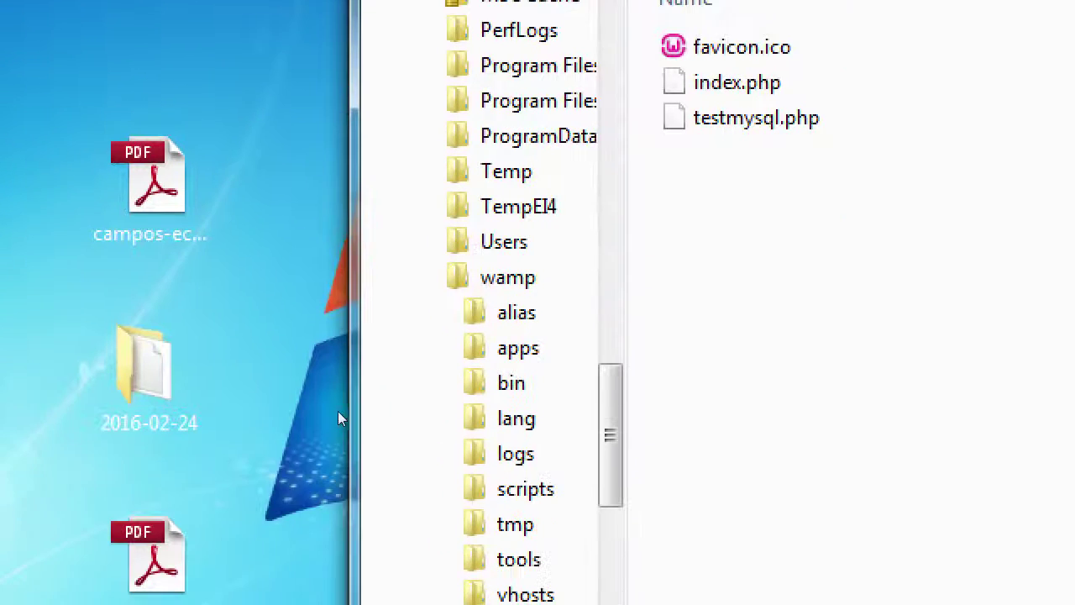
left_click(348, 316)
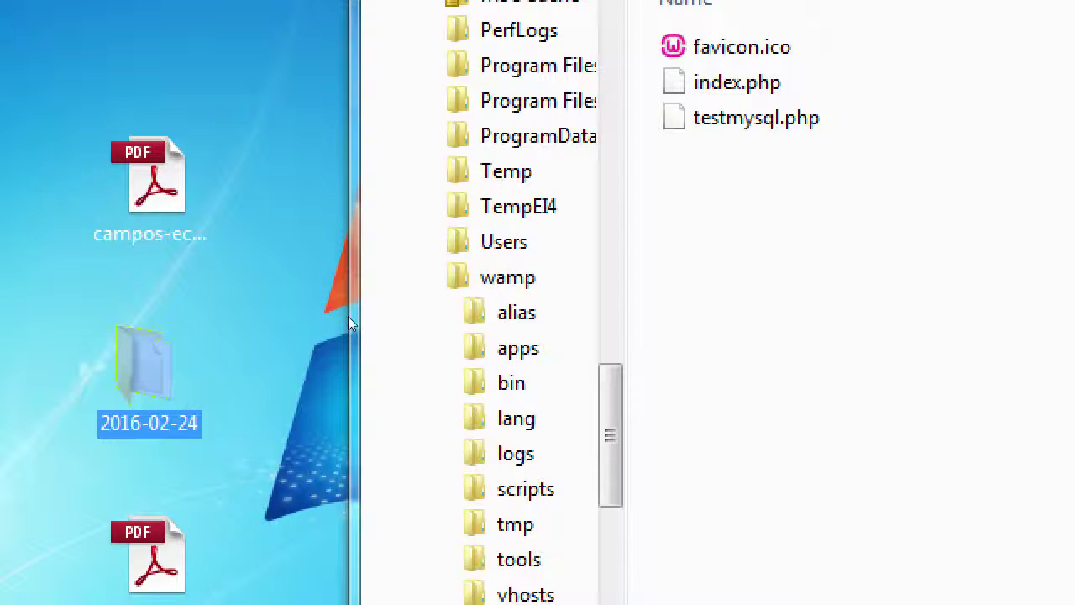
left_click_drag(348, 316, 709, 319)
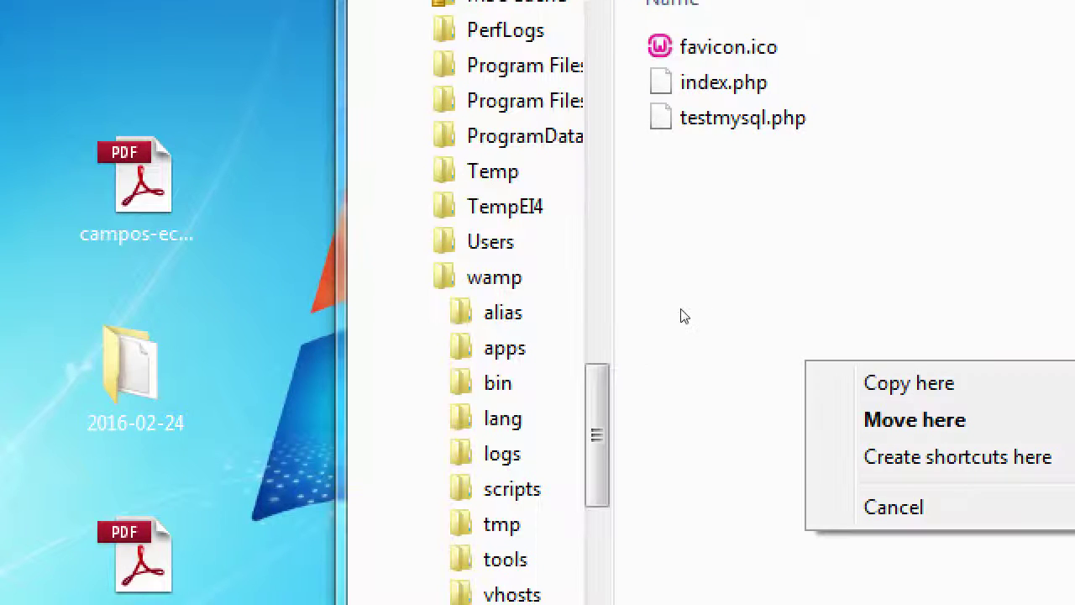
key("Return")
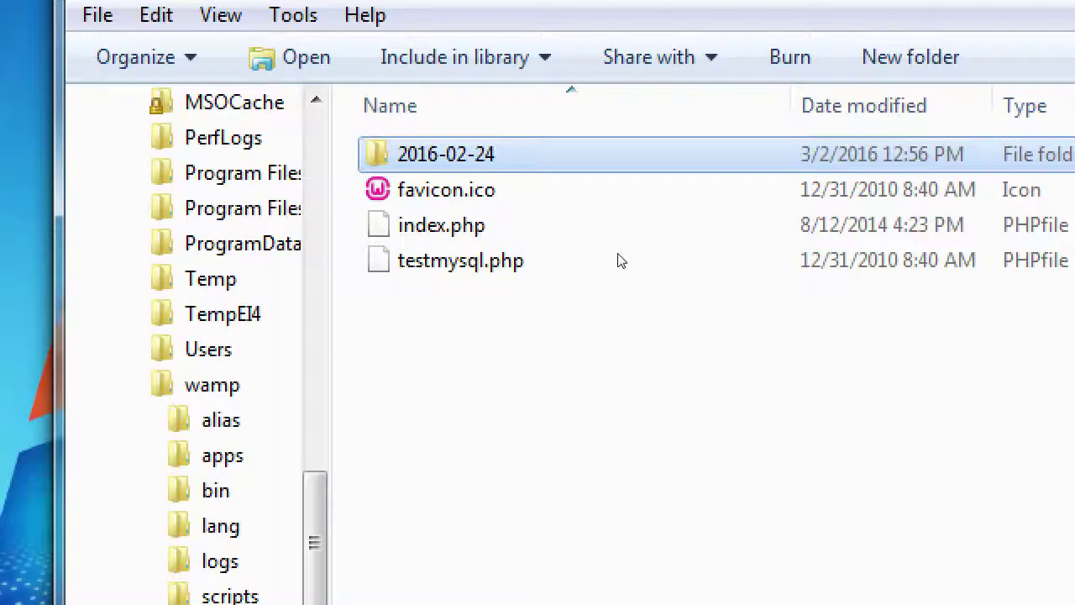
key("super+minus")
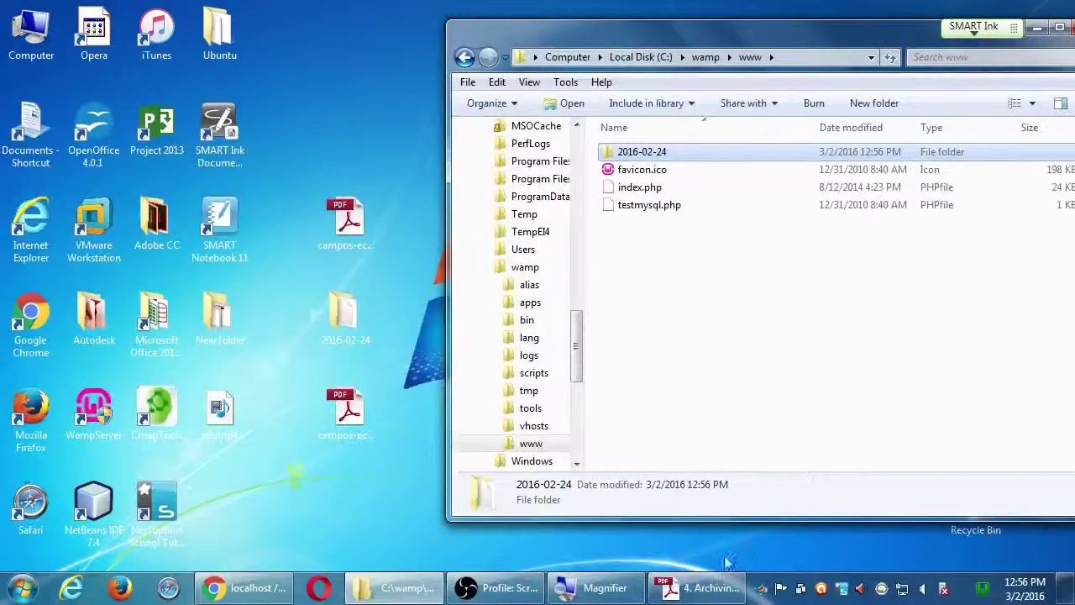
Return to the handout and read the instruction and example address for accessing installer.php in the browser.
left_click(706, 591)
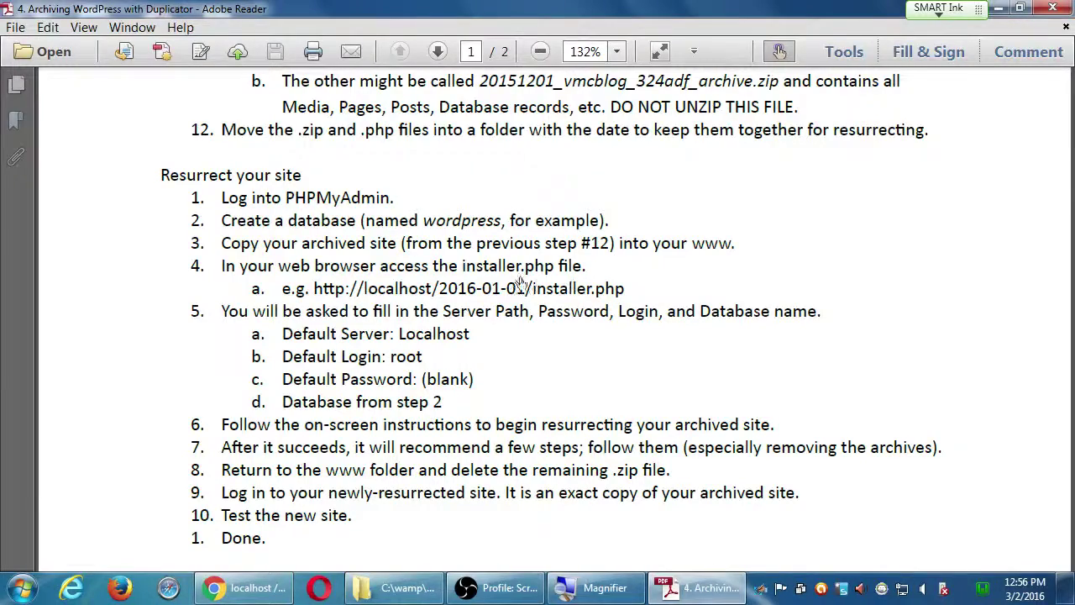
key("super+plus")
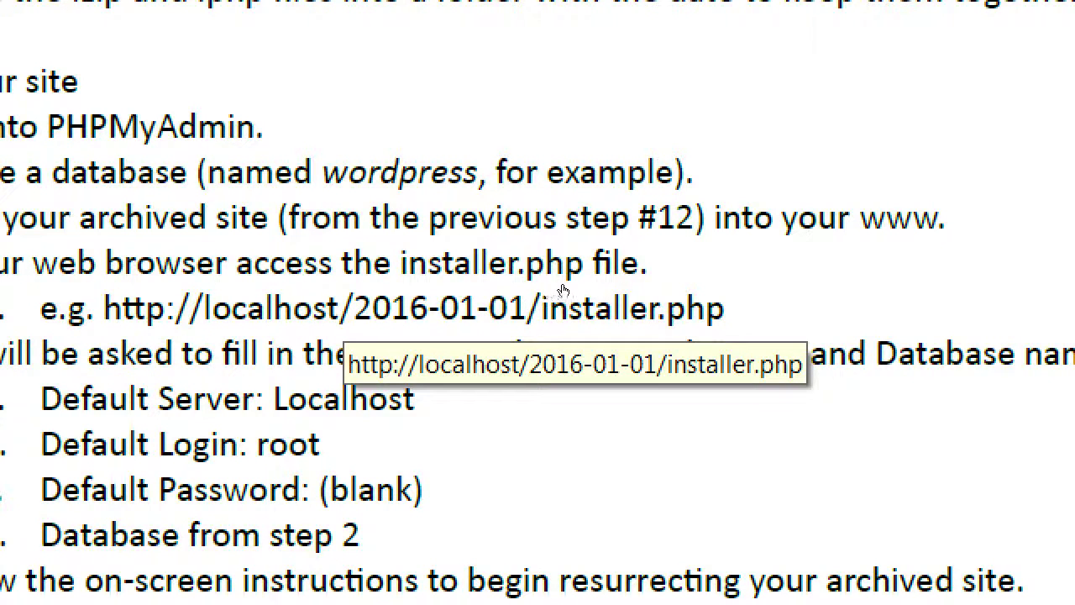
key("super+minus")
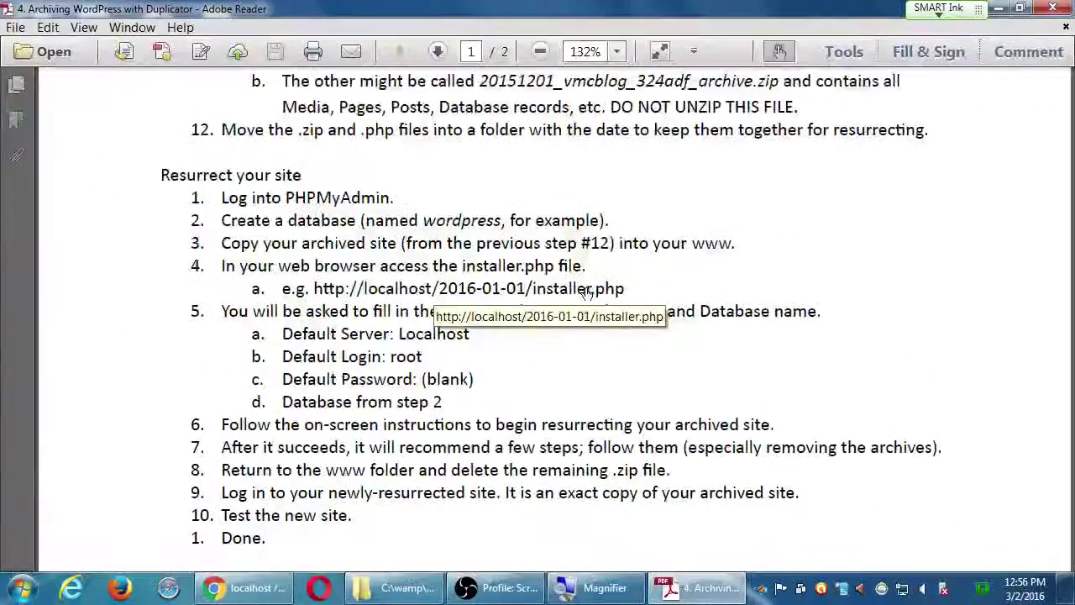
Switch to Chrome, restore its window to a smaller size and place it below the 2016-02-24 entry of the www folder window.
left_click(259, 593)
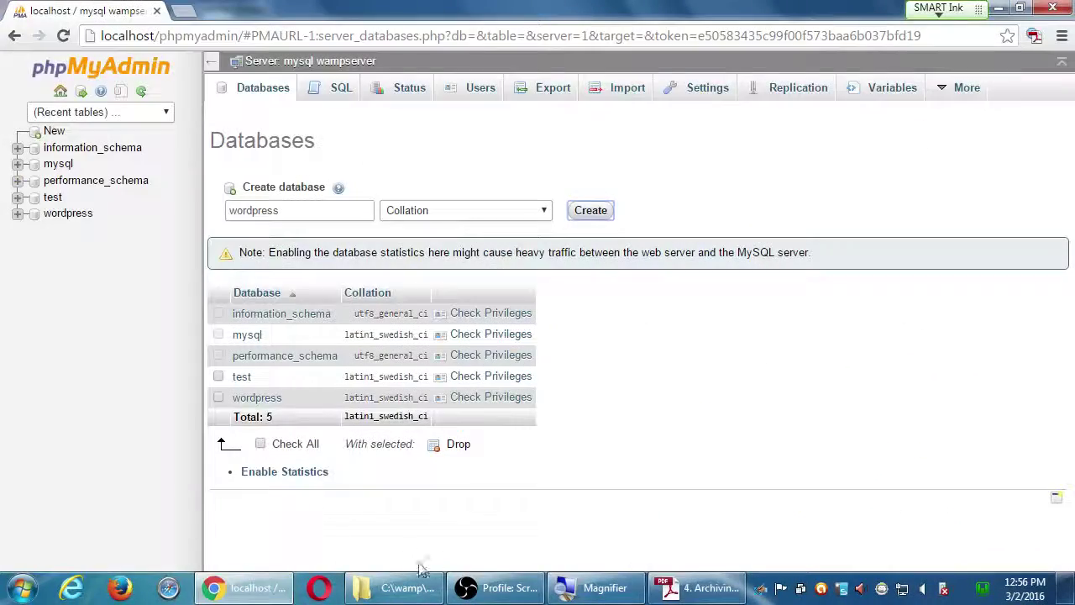
double_click(395, 26)
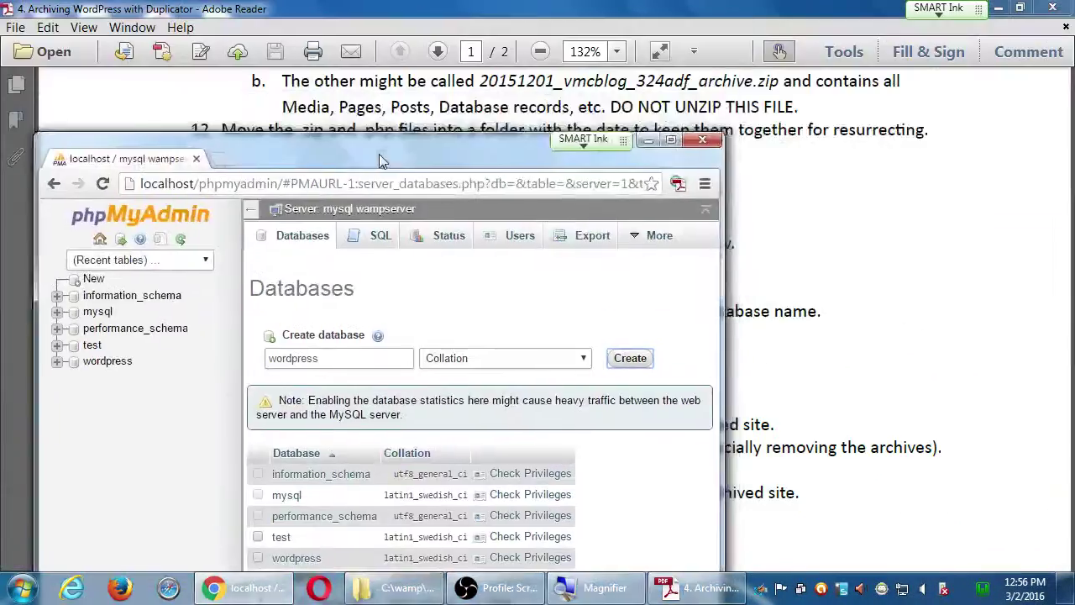
left_click(394, 588)
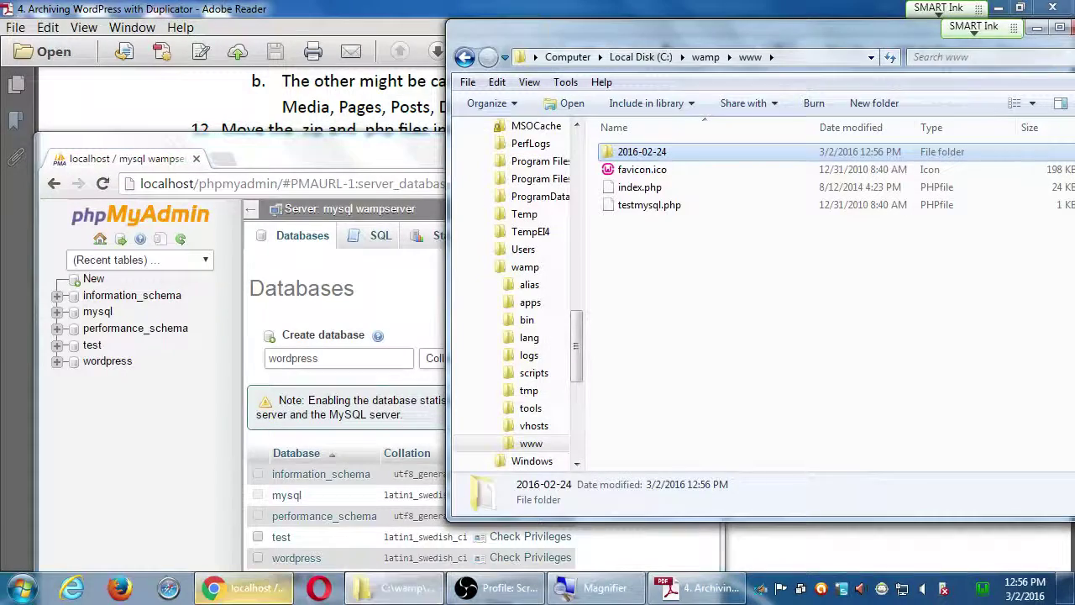
left_click(441, 173)
left_click_drag(441, 174, 675, 245)
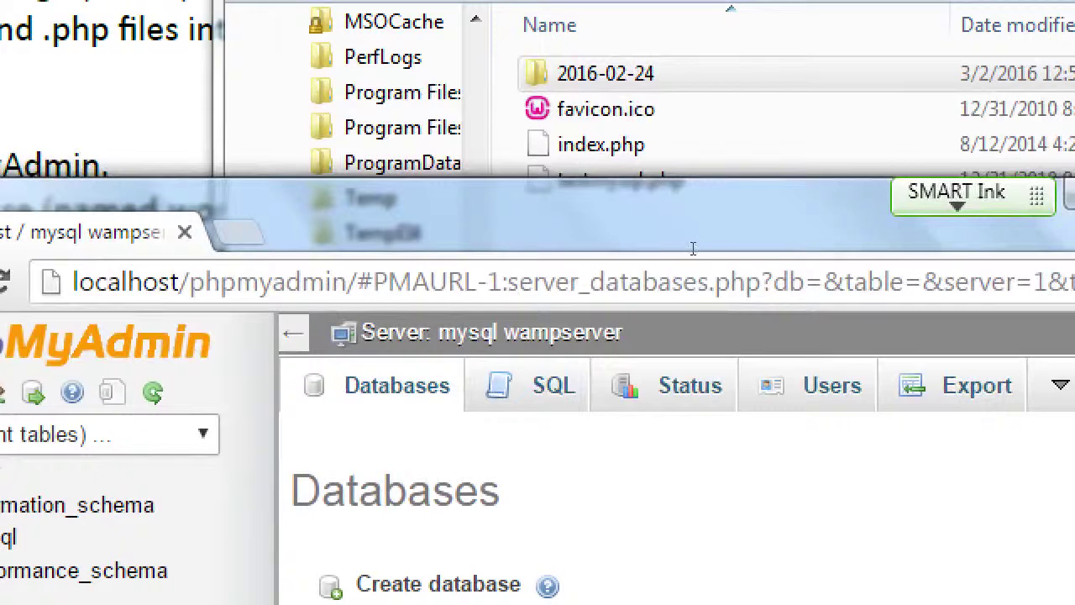
key("ctrl+l")
type("http:/")
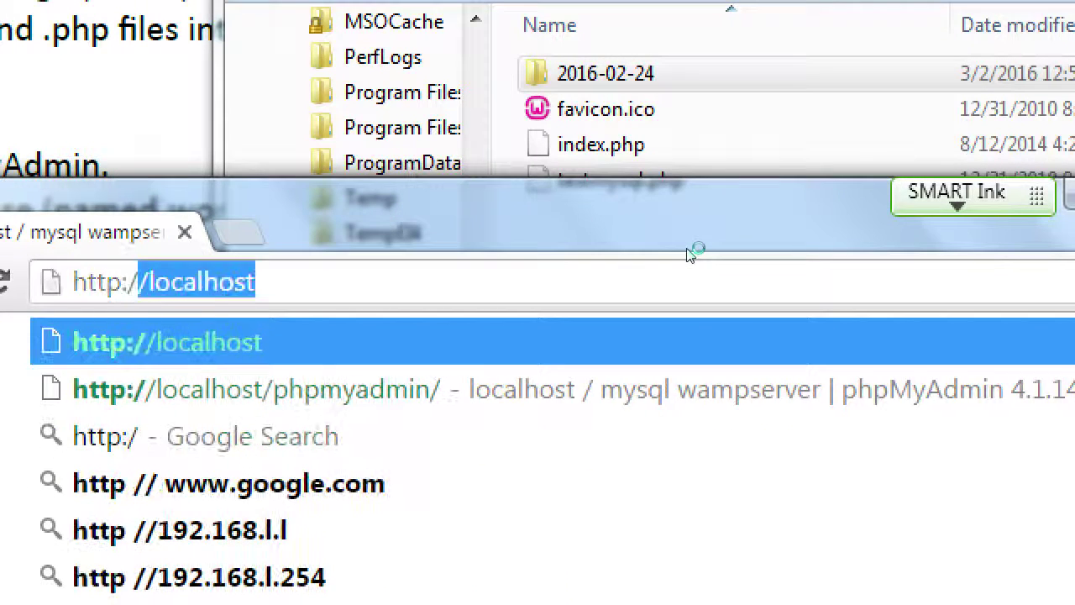
type("/localhost")
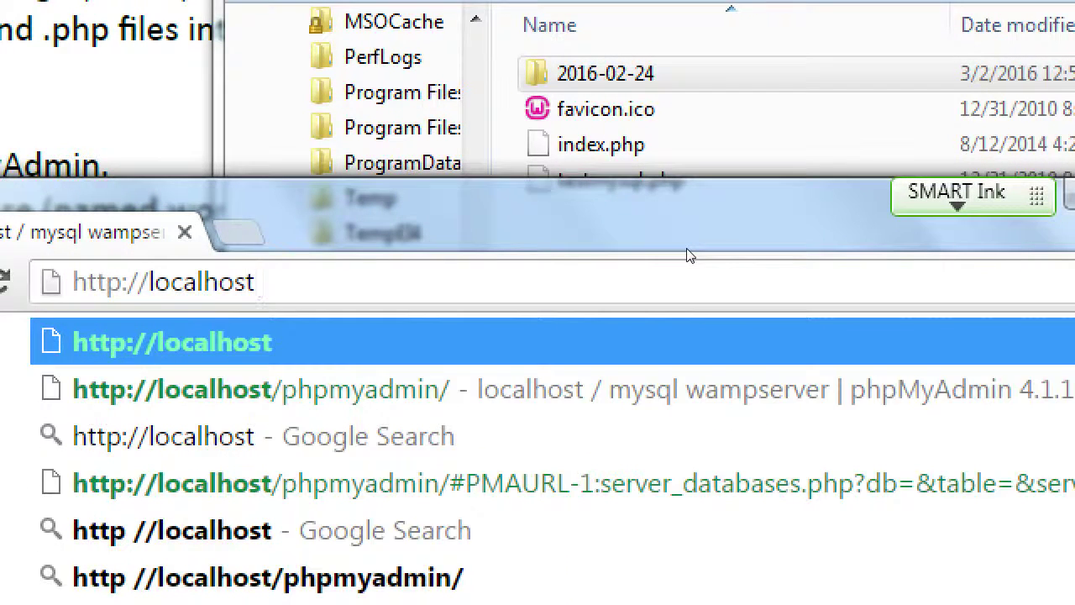
type("/2016-0")
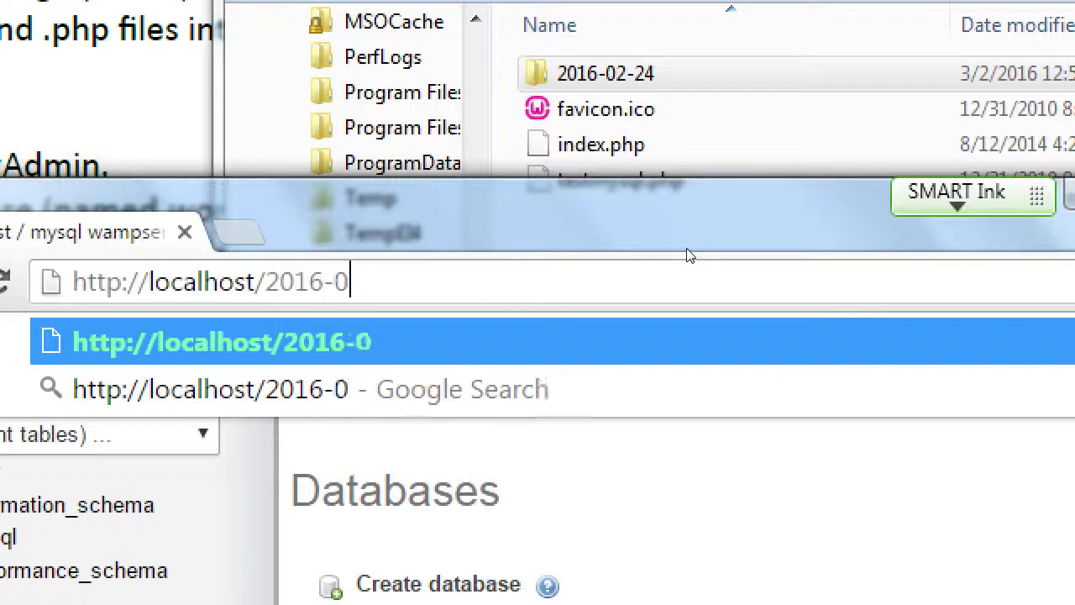
type("2-24/")
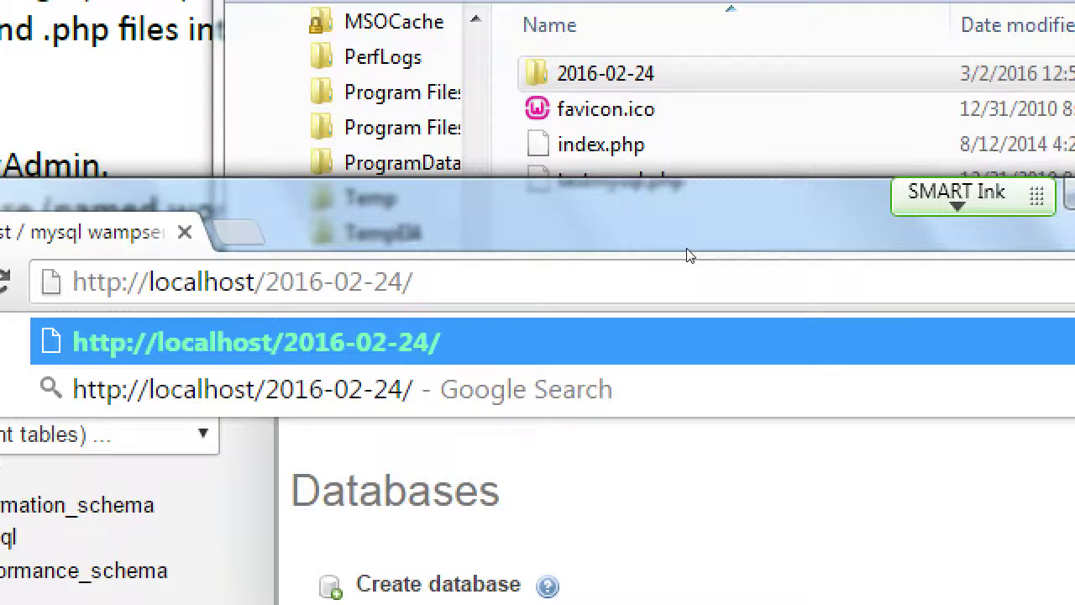
type("i")
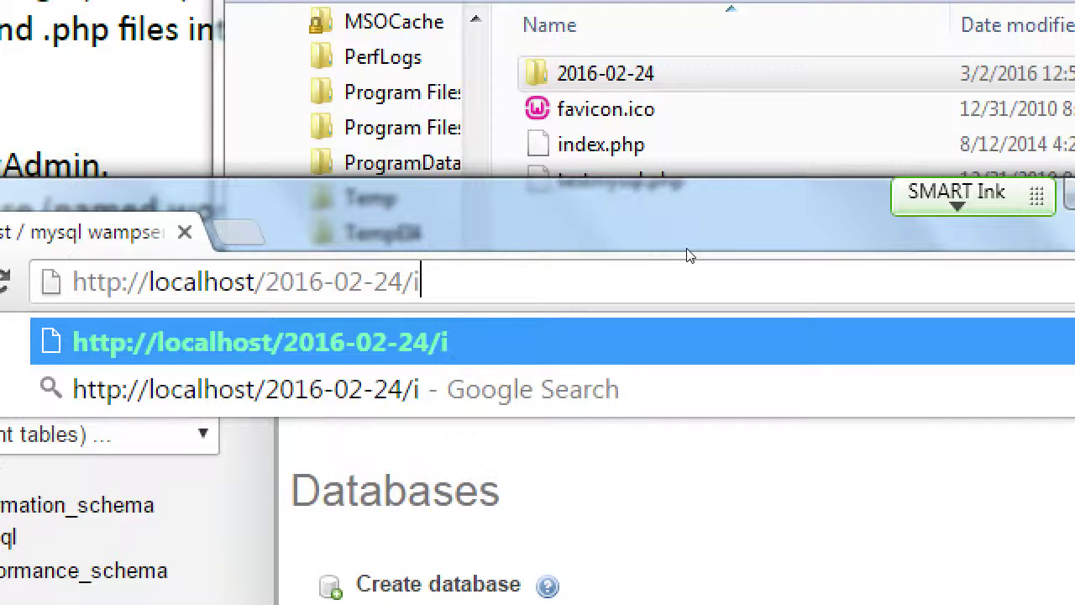
type("nstaller.php")
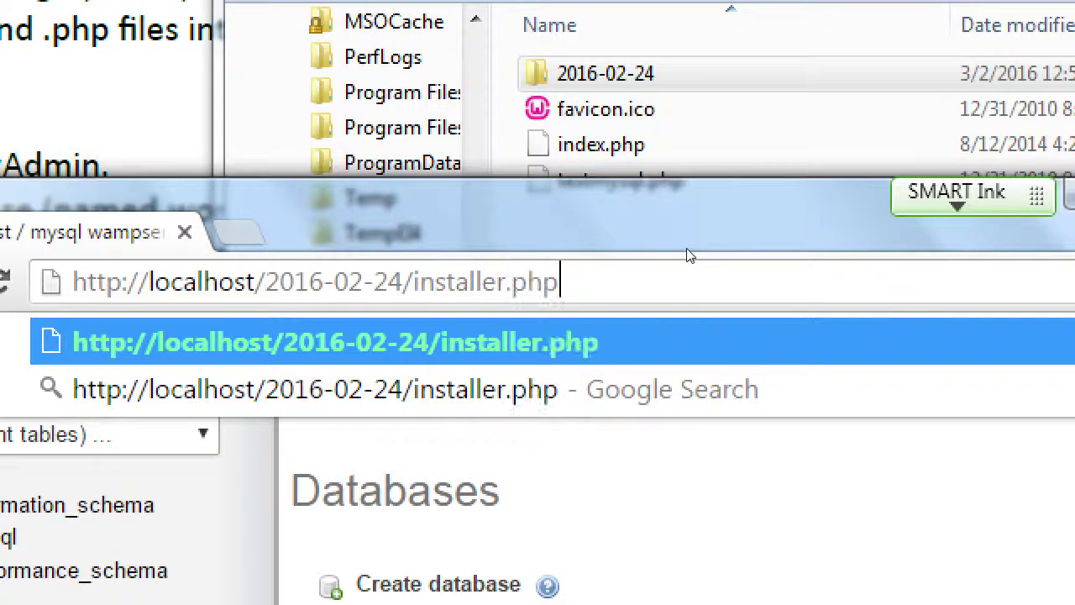
key("Return")
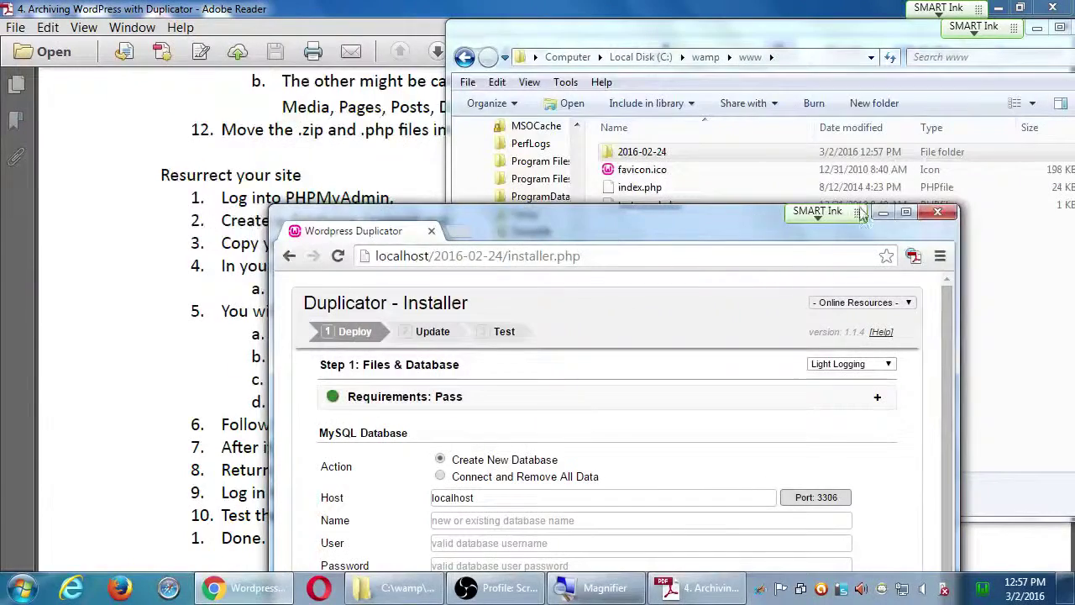
left_click(907, 212)
Switch to the handout and review the default server, login, password and database values for the installer.
key("alt+Tab")
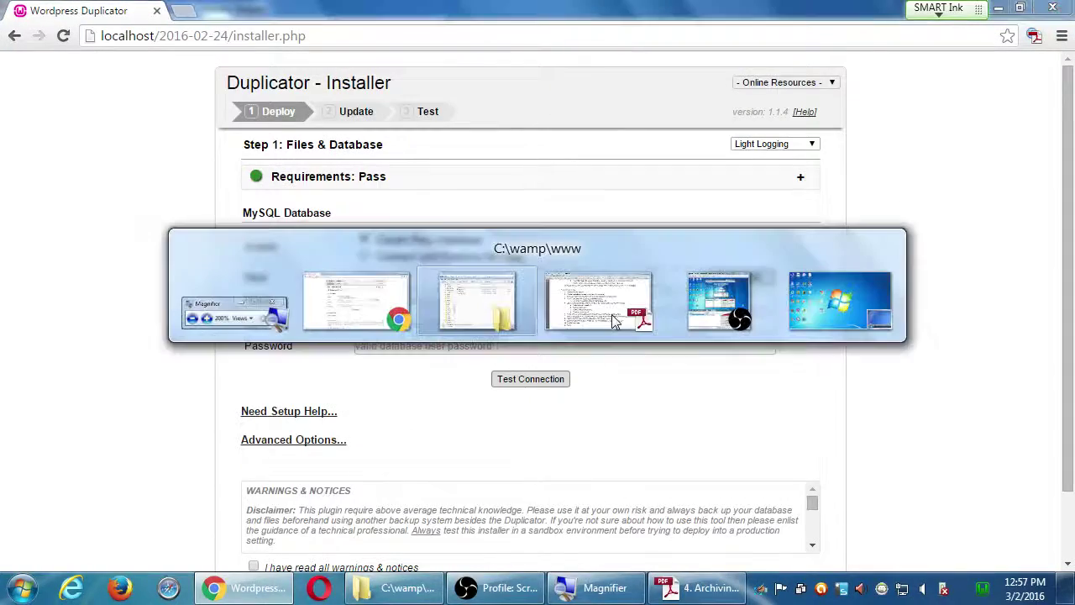
key("alt+Tab")
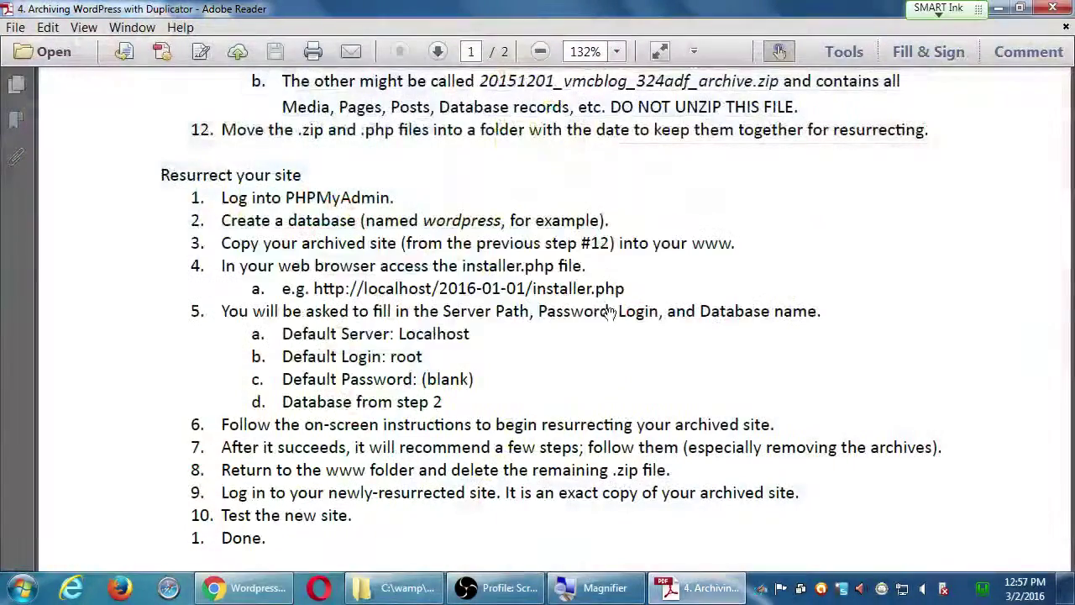
scroll(373, 345, "down", 1)
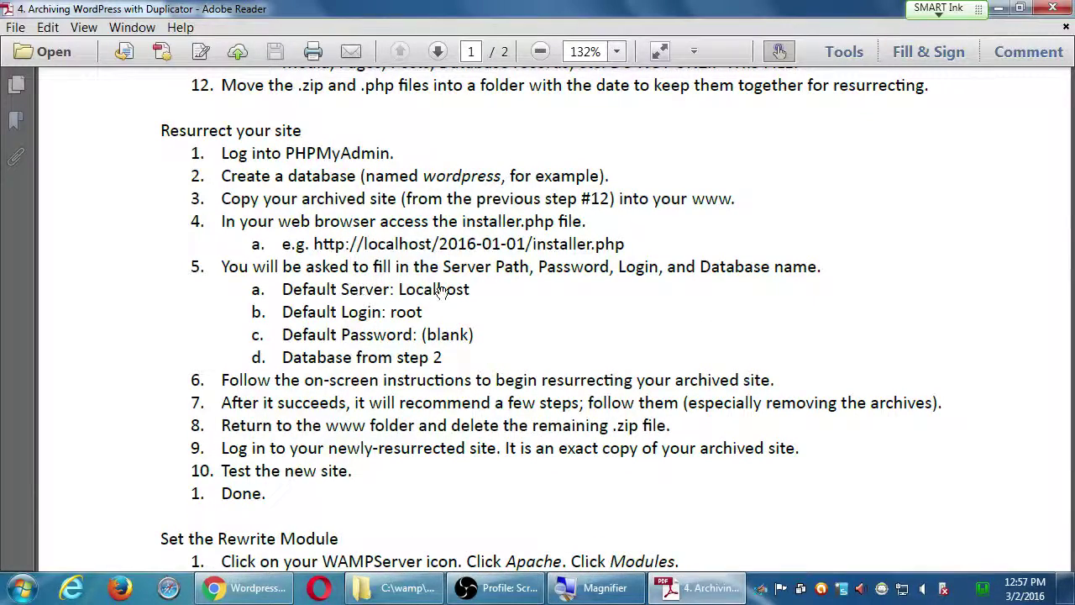
key("super+plus")
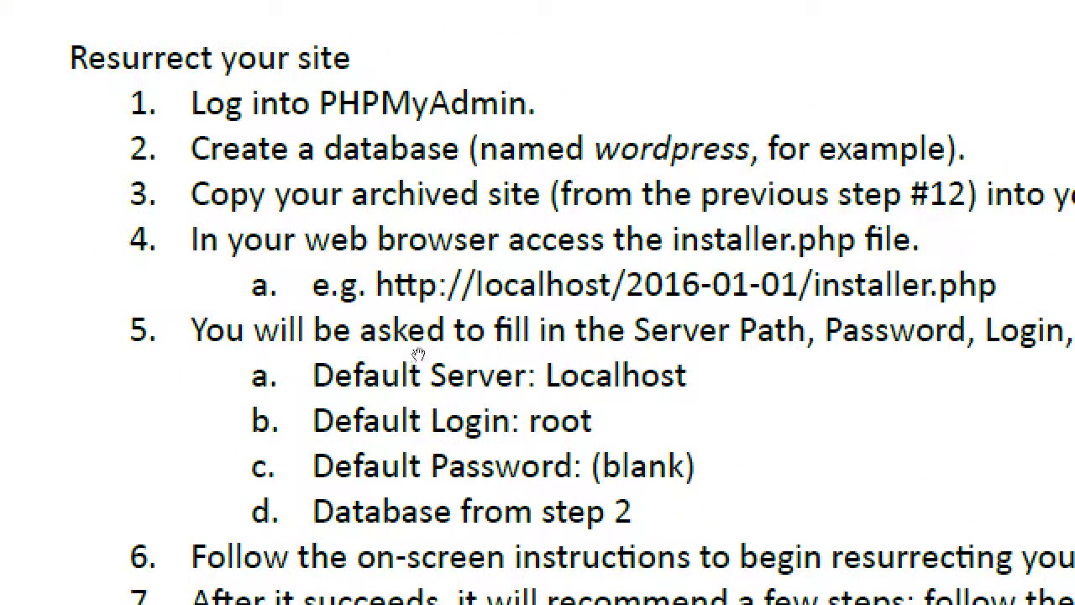
Return to the Duplicator installer, enter database name wordpress and user root, leave the password blank, and test the connection.
key("alt+Tab")
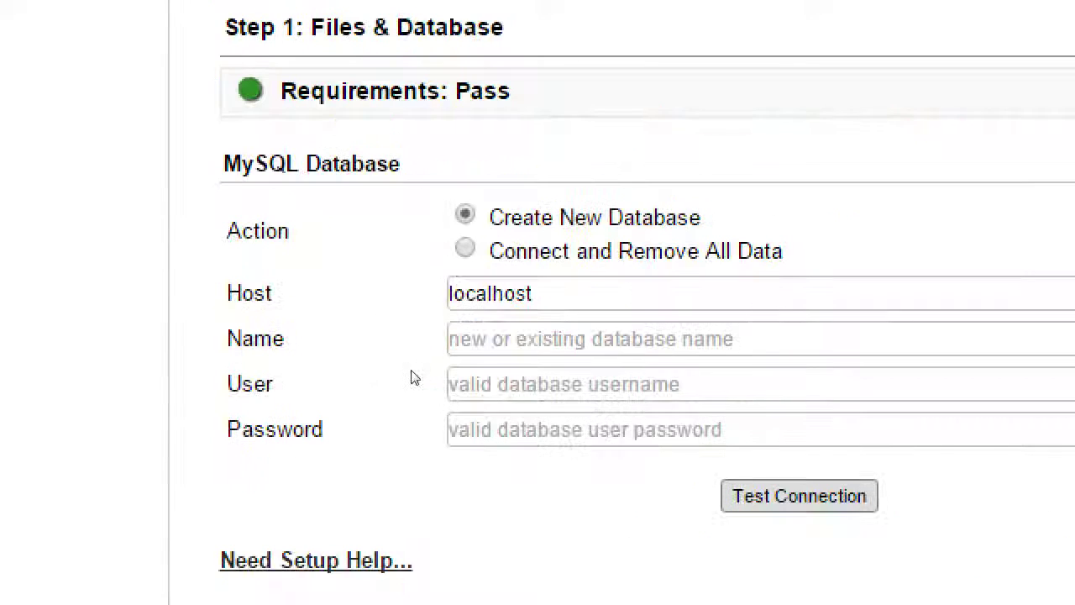
left_click(417, 304)
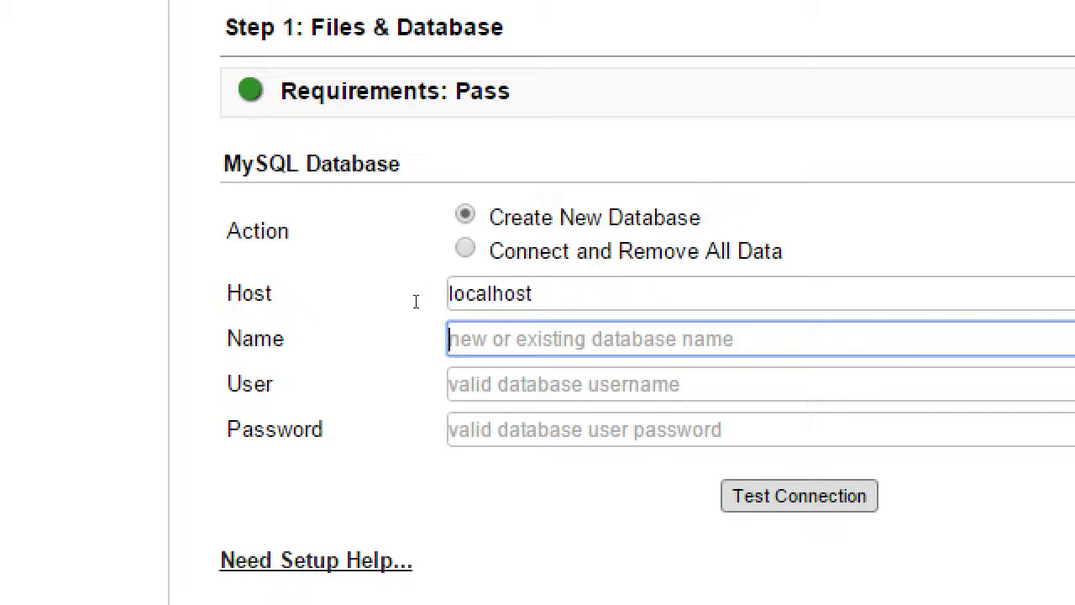
type("wordpress")
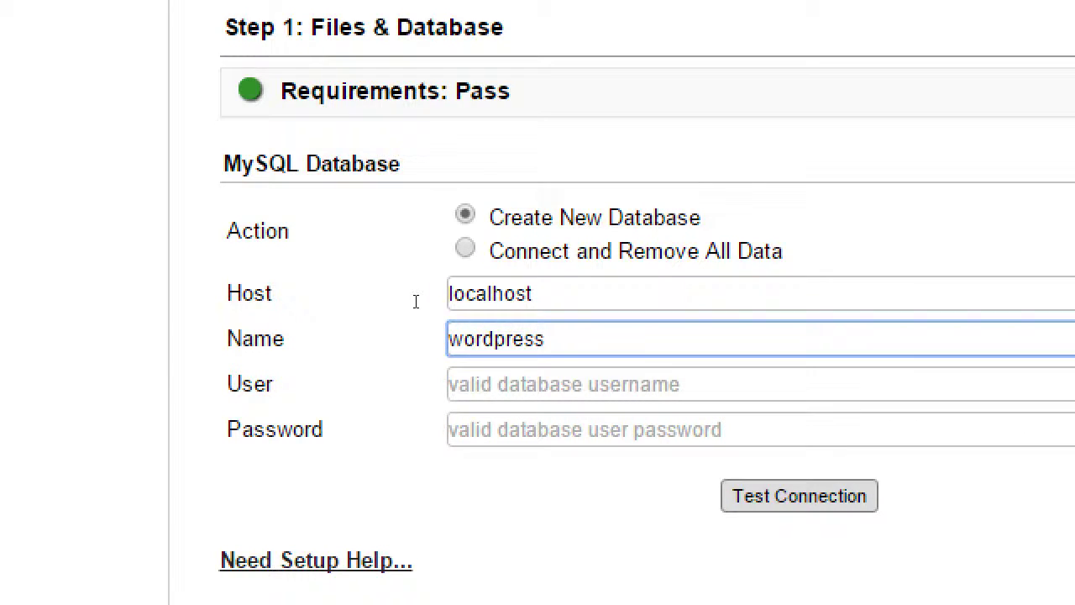
key("Tab")
type("root")
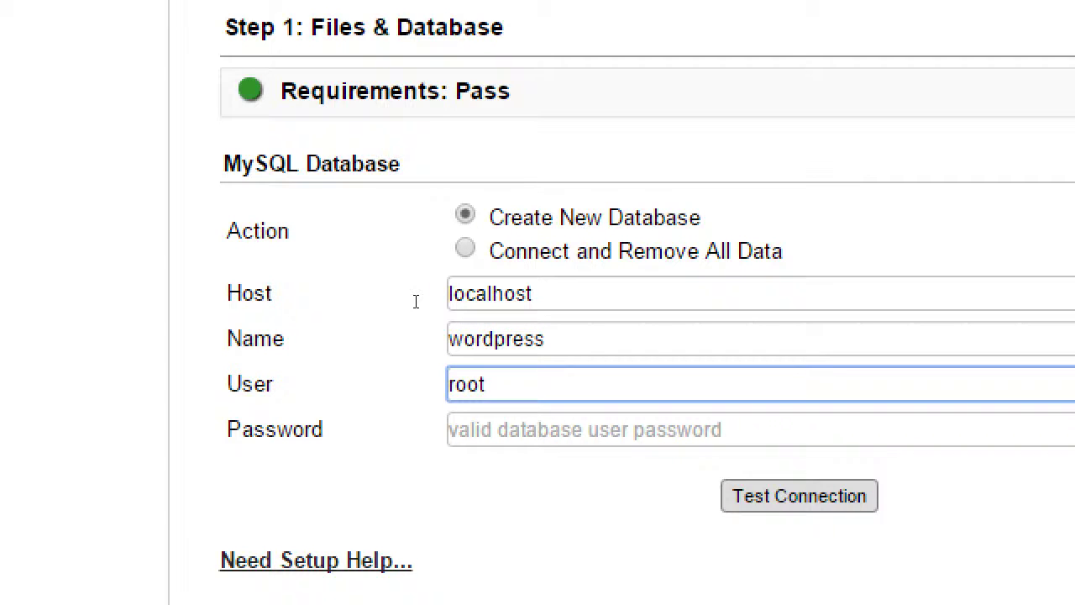
key("Tab")
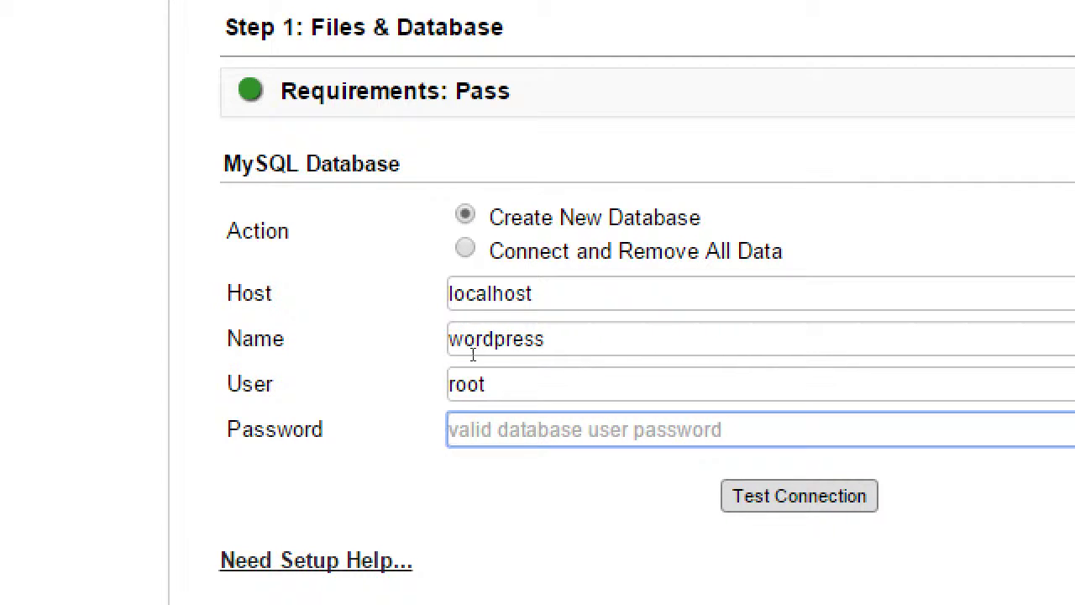
key("Tab")
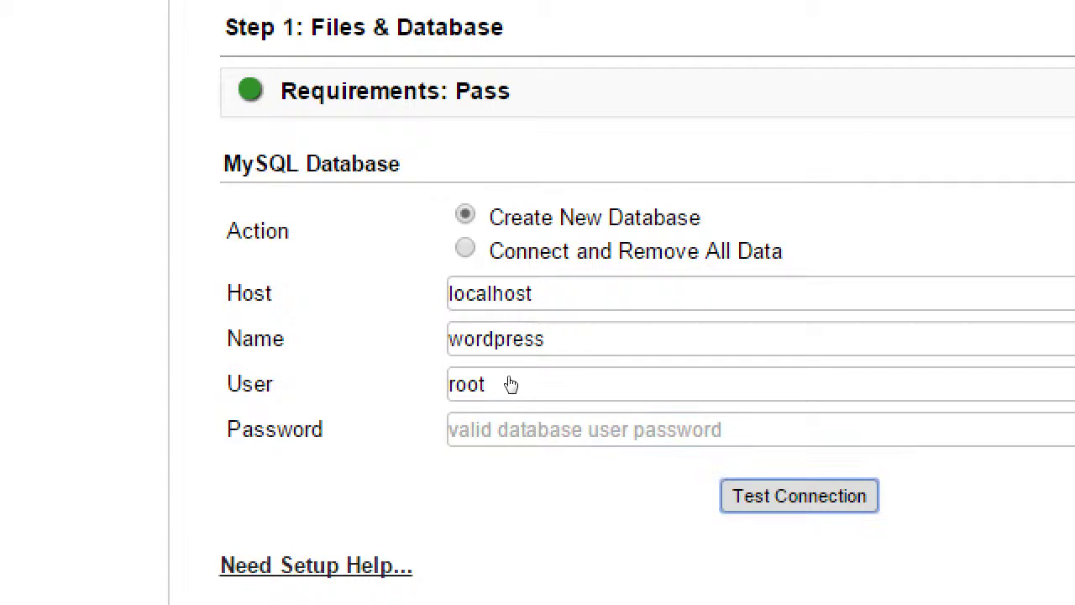
key("Return")
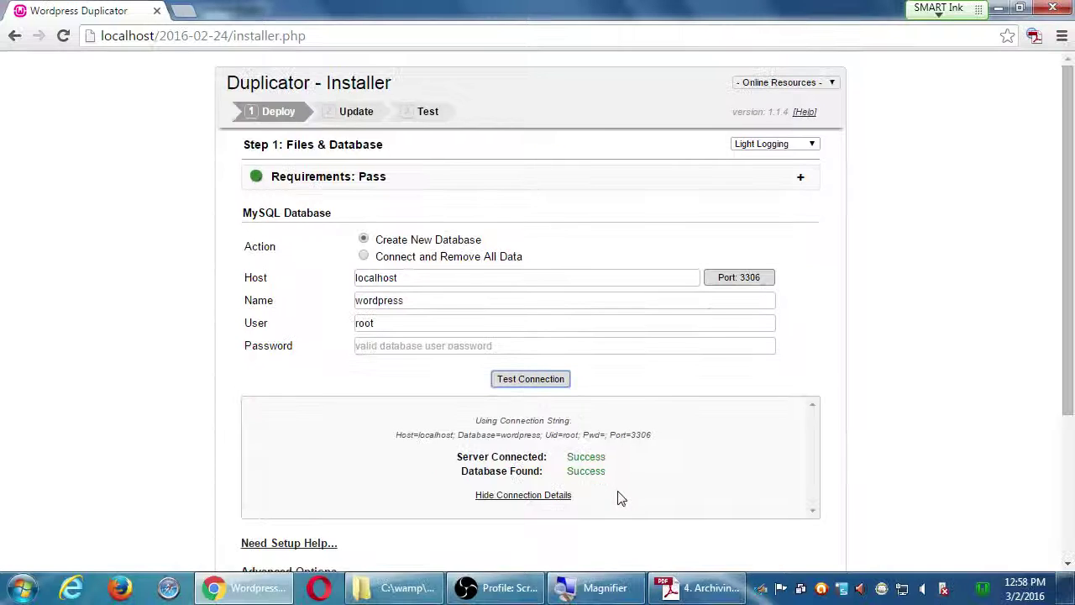
Acknowledge having read all warnings and notices, run the deployment, and confirm installing to the wordpress database on localhost.
scroll(619, 498, "down", 5)
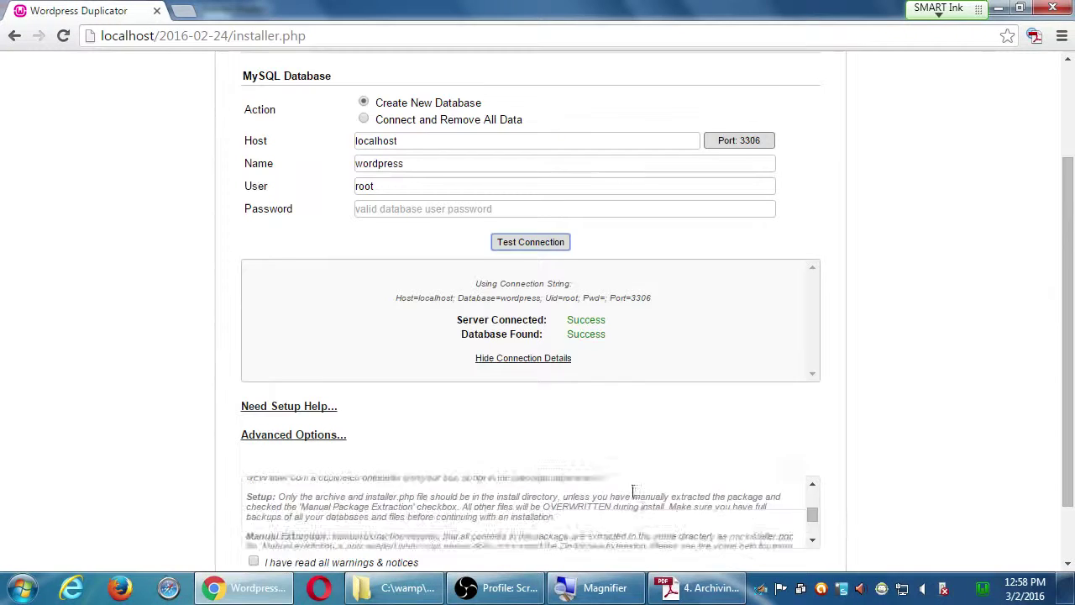
scroll(259, 499, "down", 2)
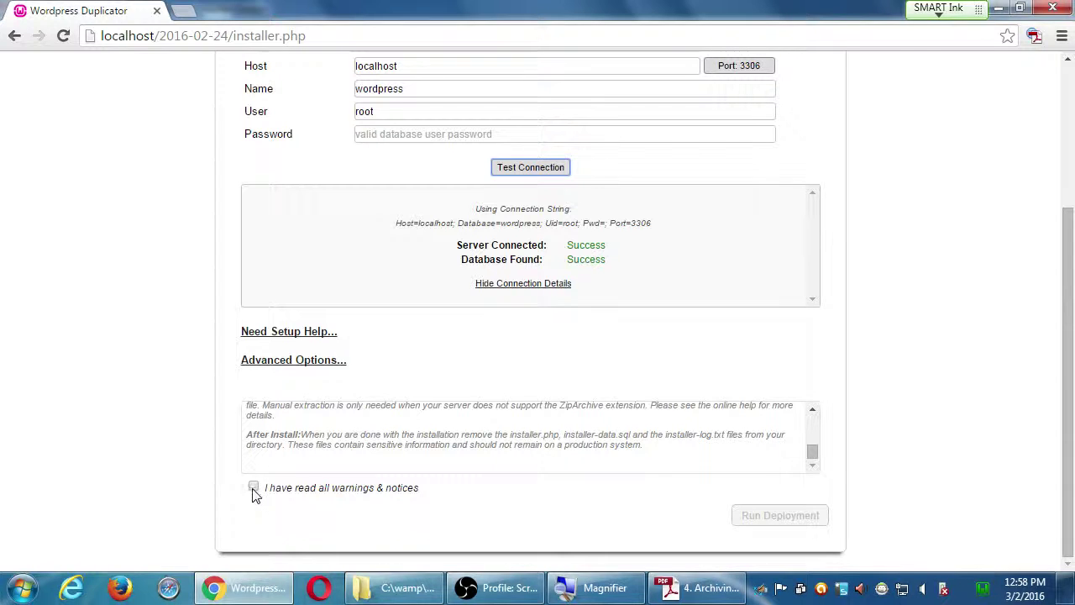
left_click(253, 488)
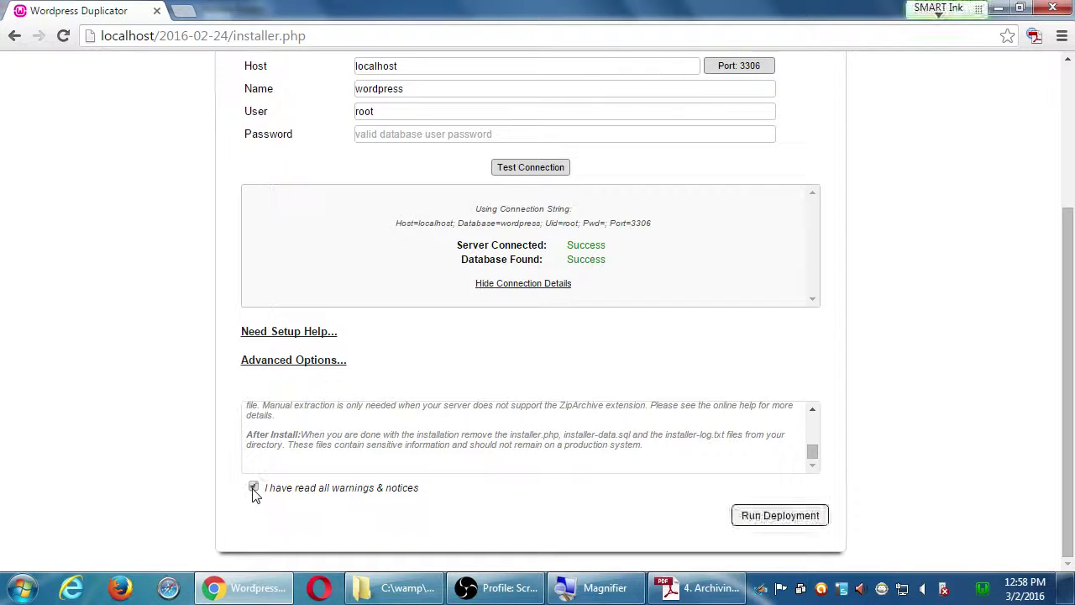
left_click(790, 524)
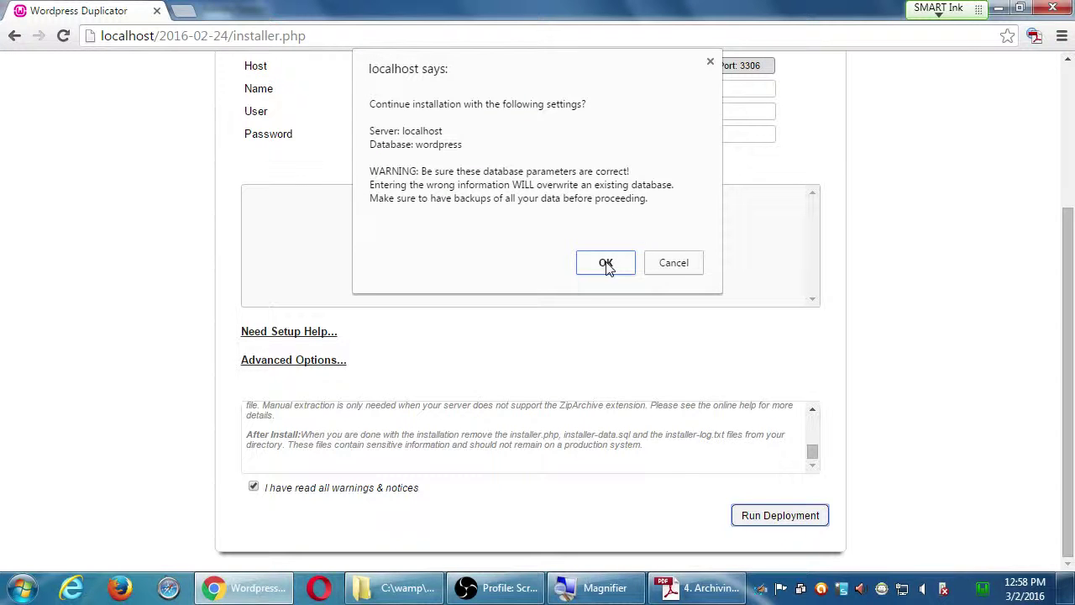
left_click(606, 264)
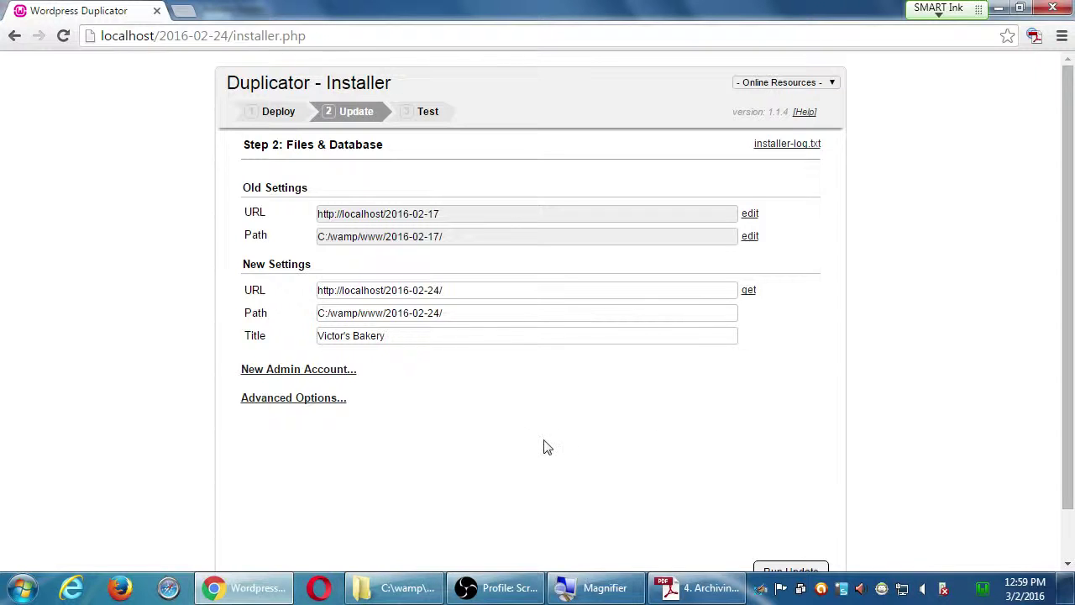
Run the update with the prefilled new URL, path and title, and check the handout for the follow-up instructions.
scroll(555, 445, "down", 1)
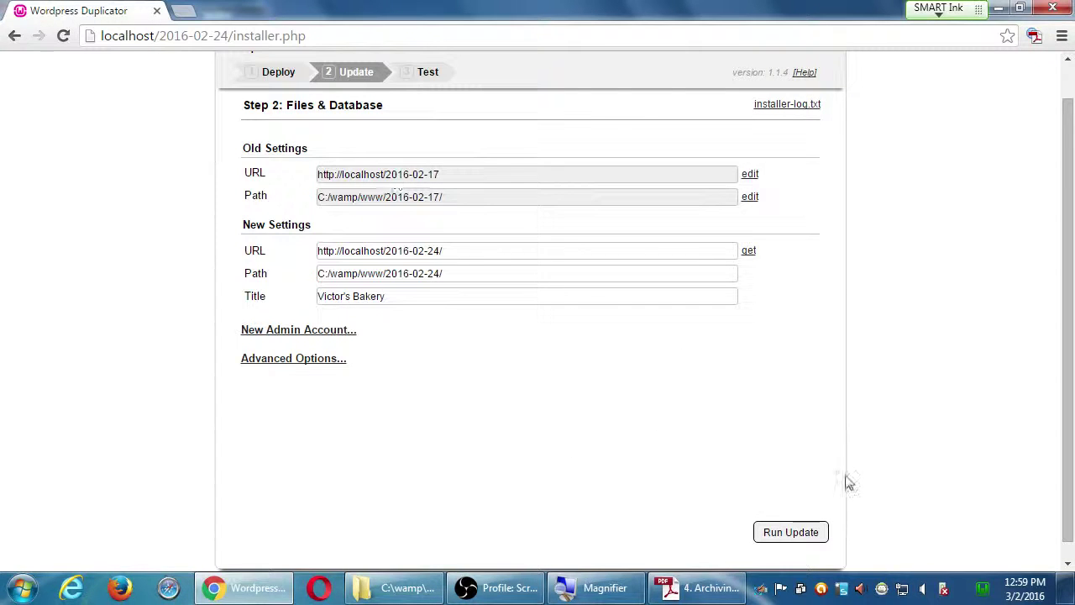
left_click(803, 536)
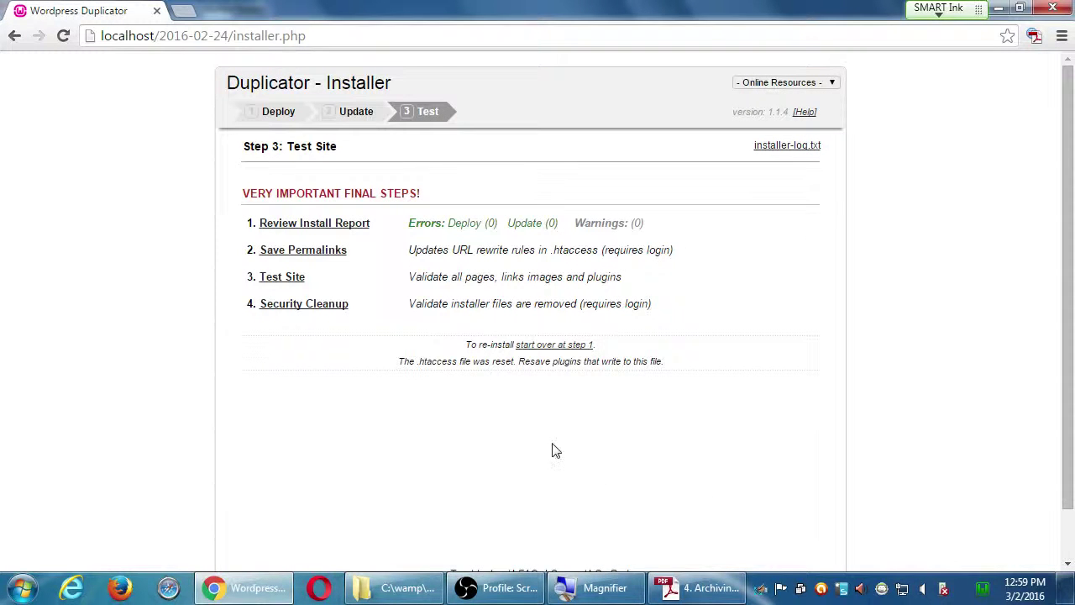
left_click(684, 586)
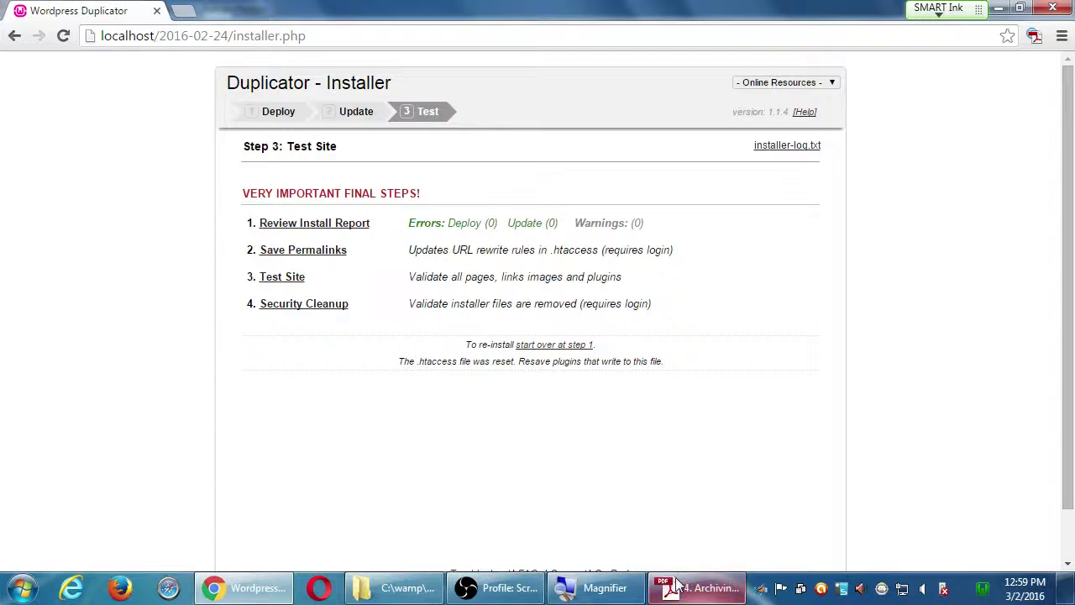
scroll(458, 352, "down", 3)
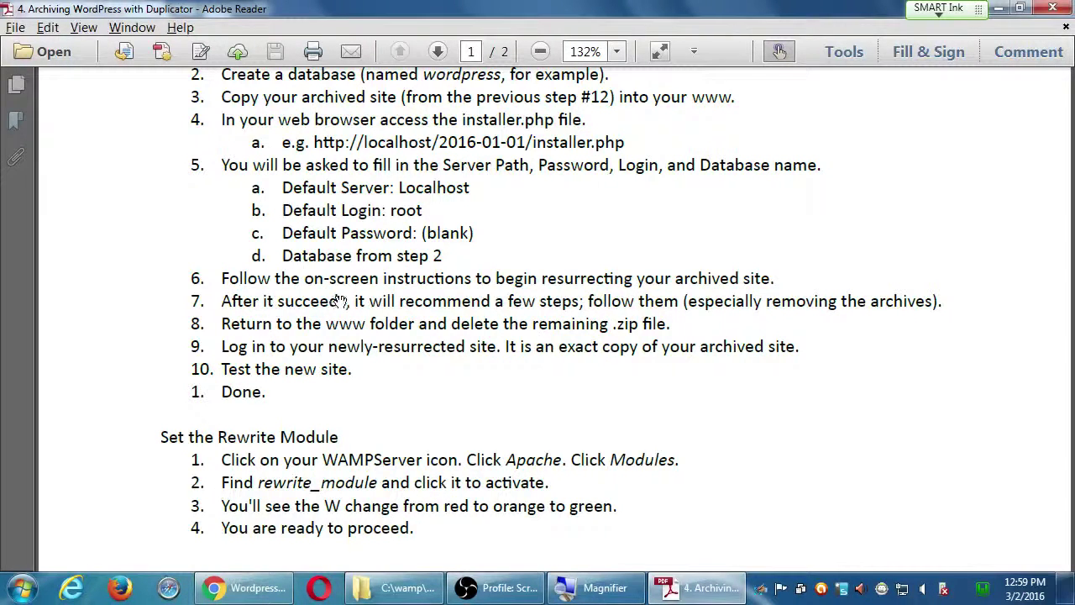
Open Save Permalinks from the installer, log in as admin with the account password, decline saving it, and close the Adobe extension page.
key("alt+Tab")
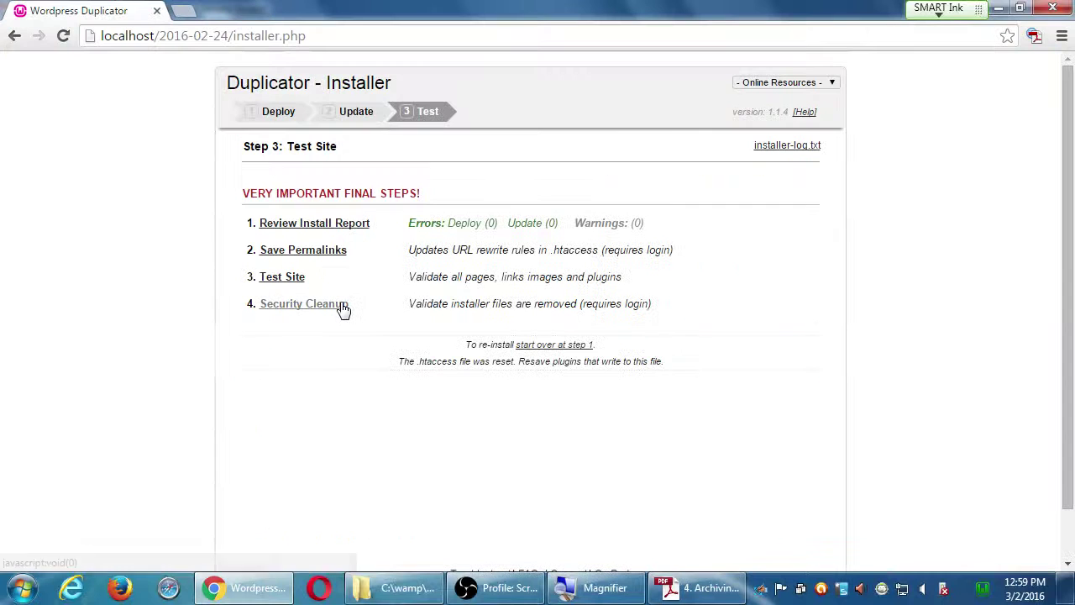
left_click(321, 252)
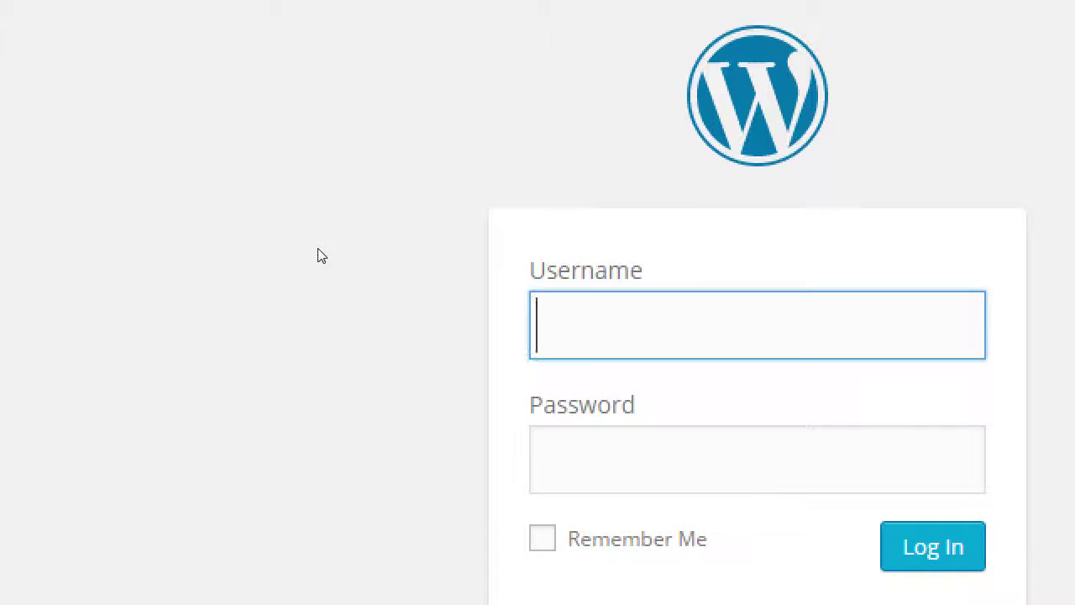
type("admin")
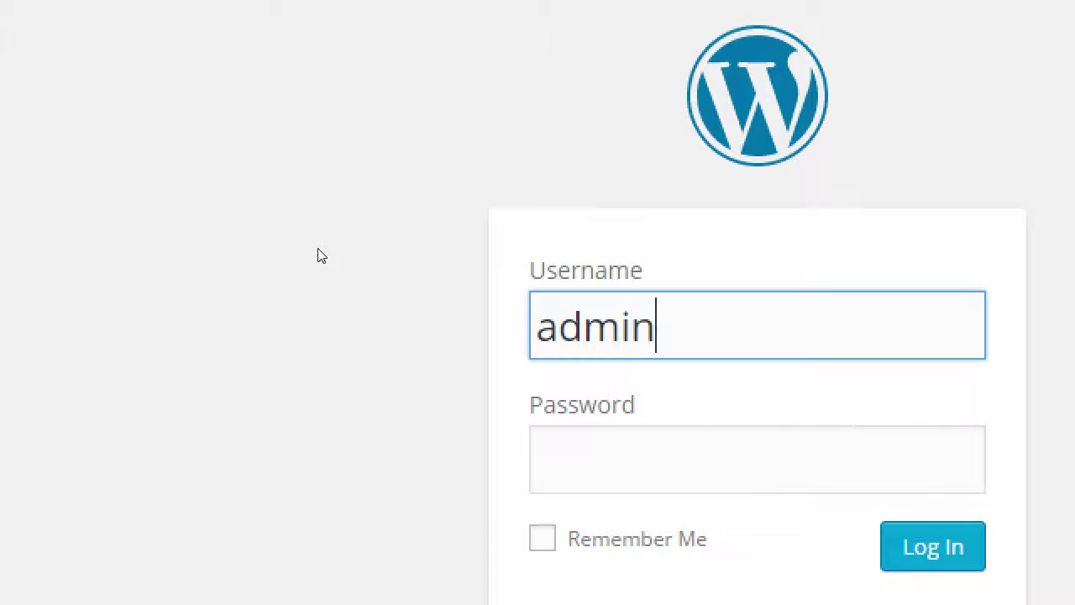
key("Tab")
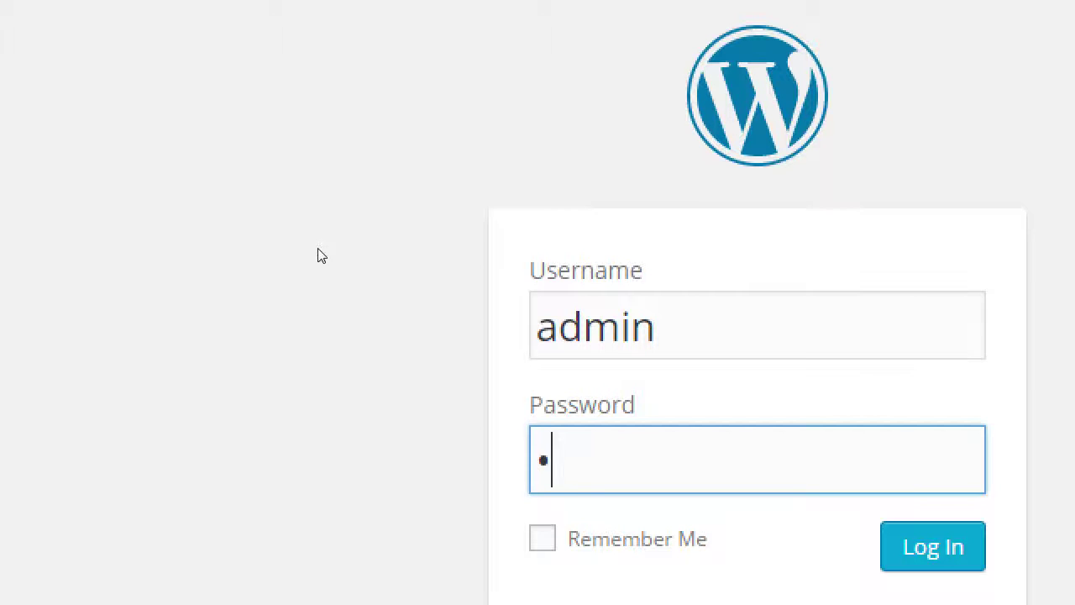
type("••••••••")
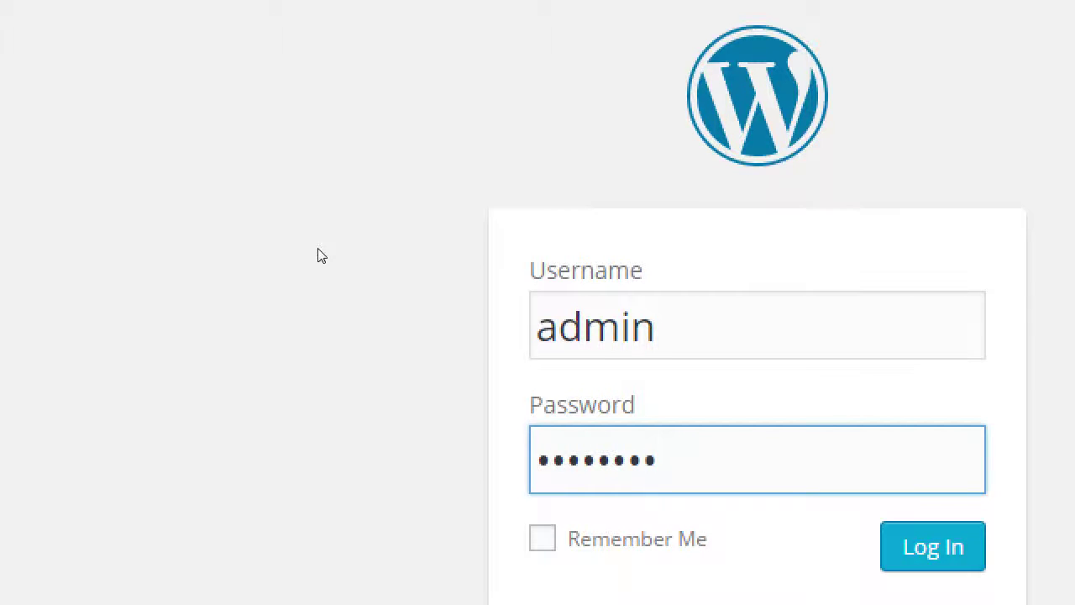
key("Return")
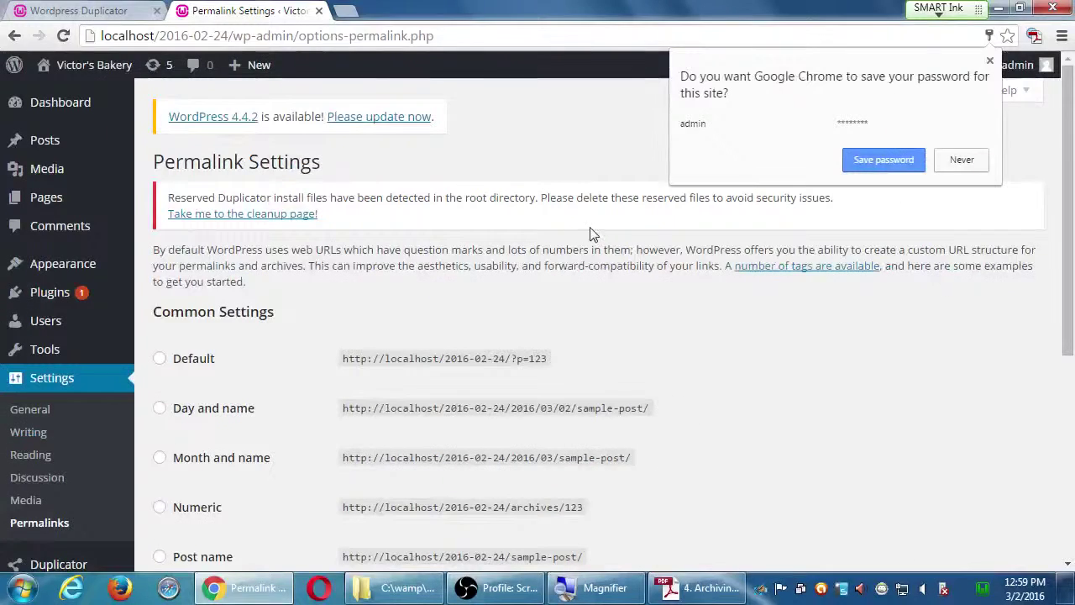
left_click(960, 161)
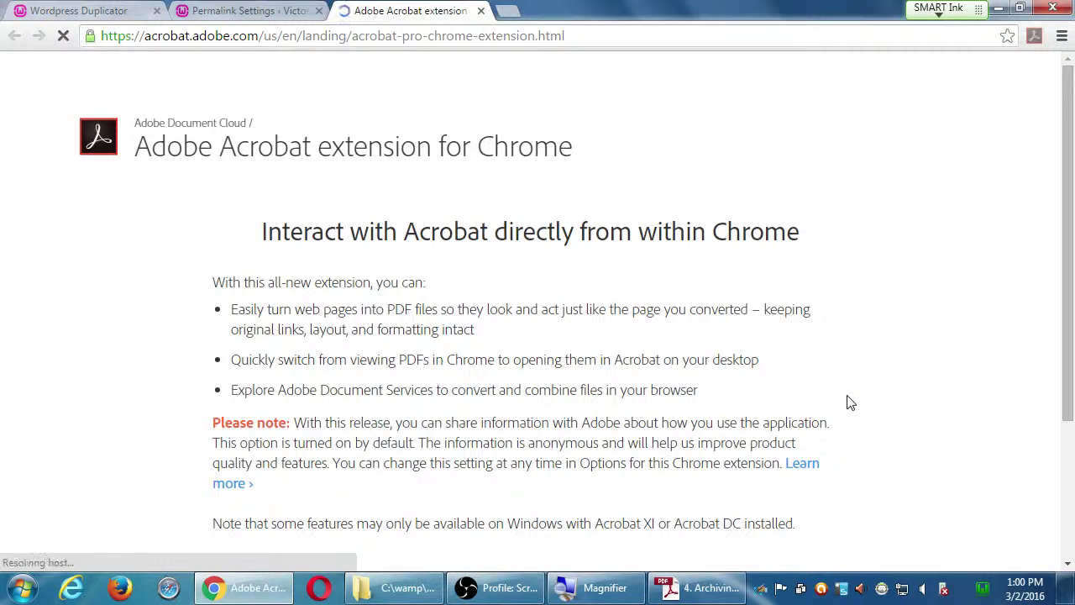
key("ctrl+w")
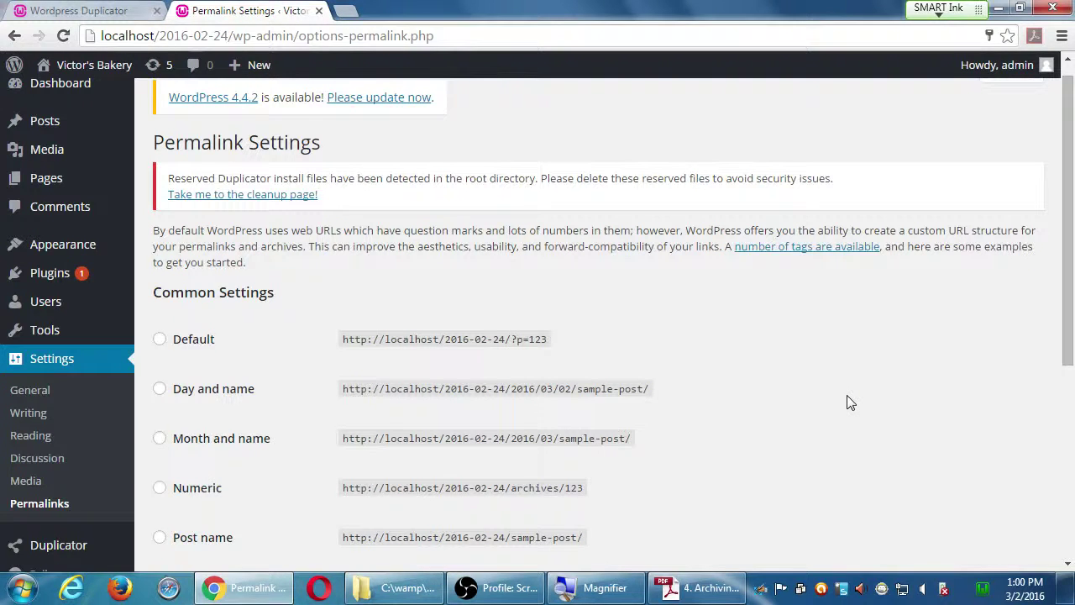
Save the permalink settings with the existing custom structure, and check the remaining steps in the handout.
scroll(857, 399, "down", 3)
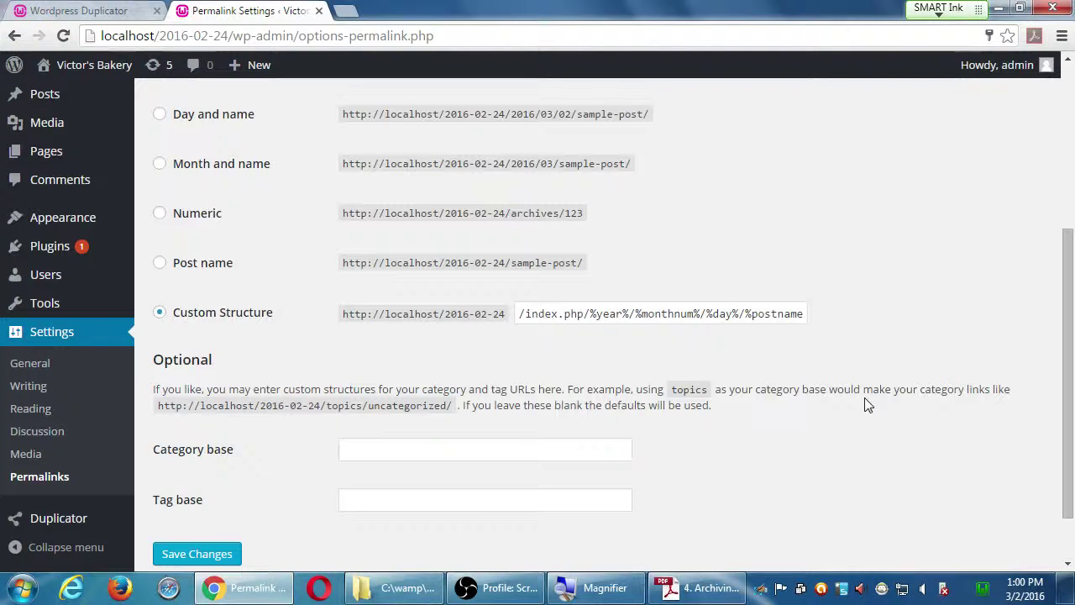
scroll(667, 432, "down", 1)
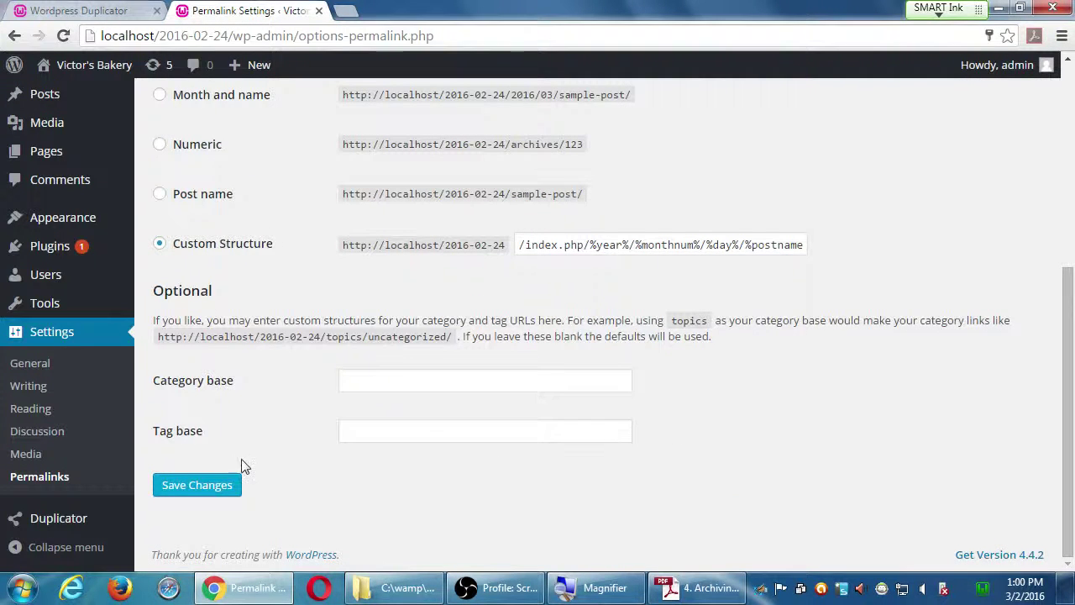
left_click(190, 494)
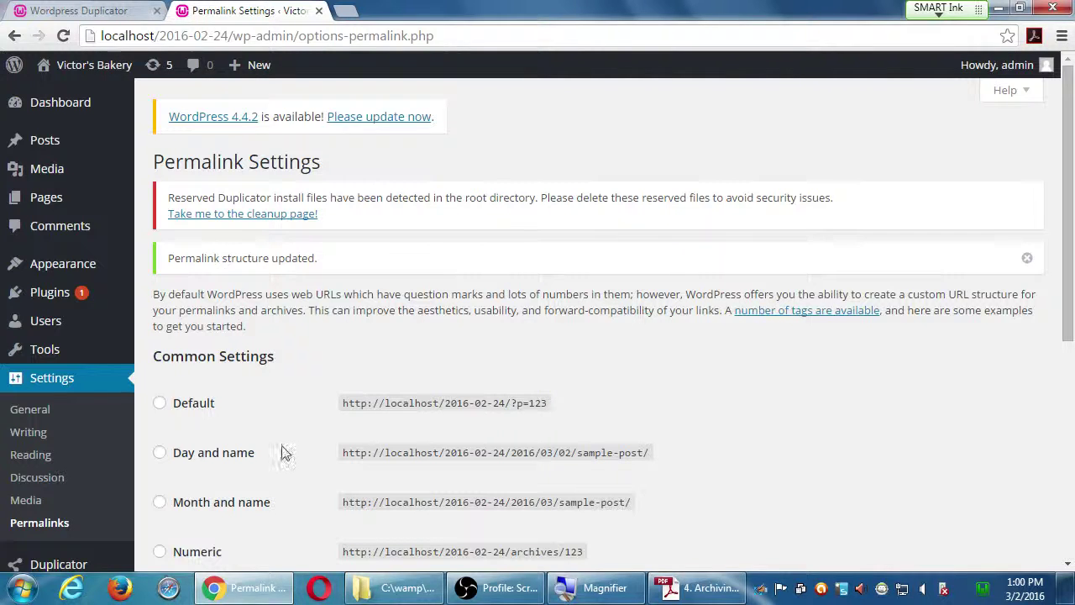
left_click(684, 590)
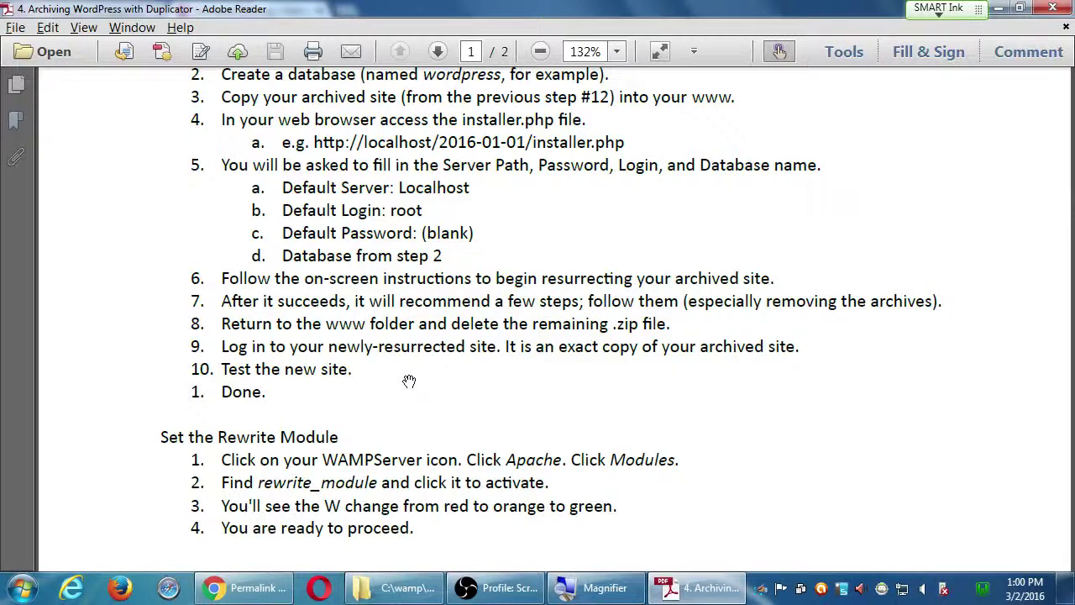
key("alt+Tab")
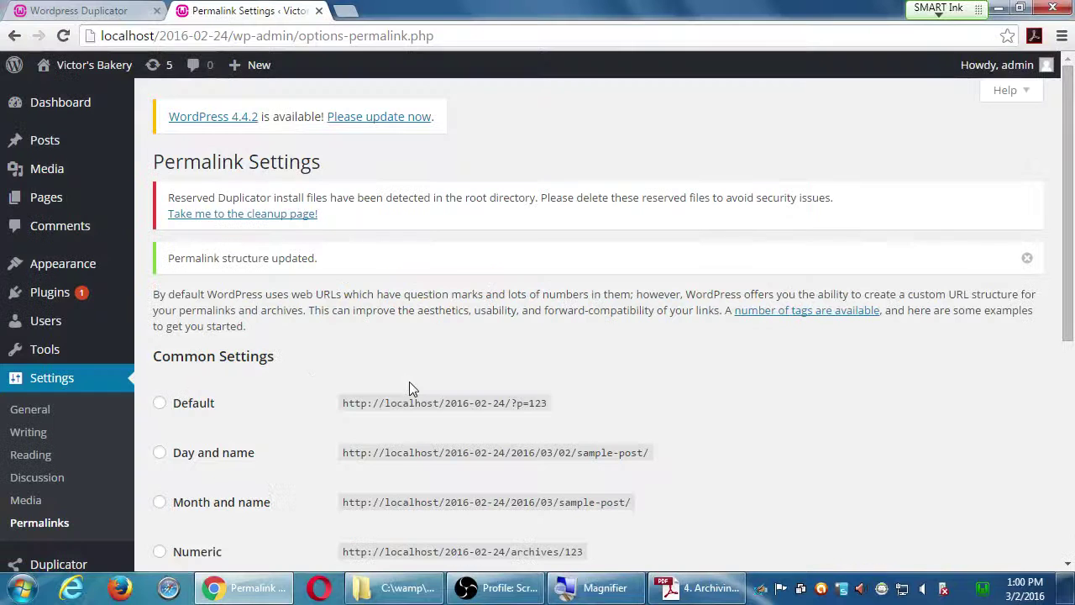
Close the permalink settings page and use the installer's Security Cleanup to delete the reserved installer files.
left_click(318, 11)
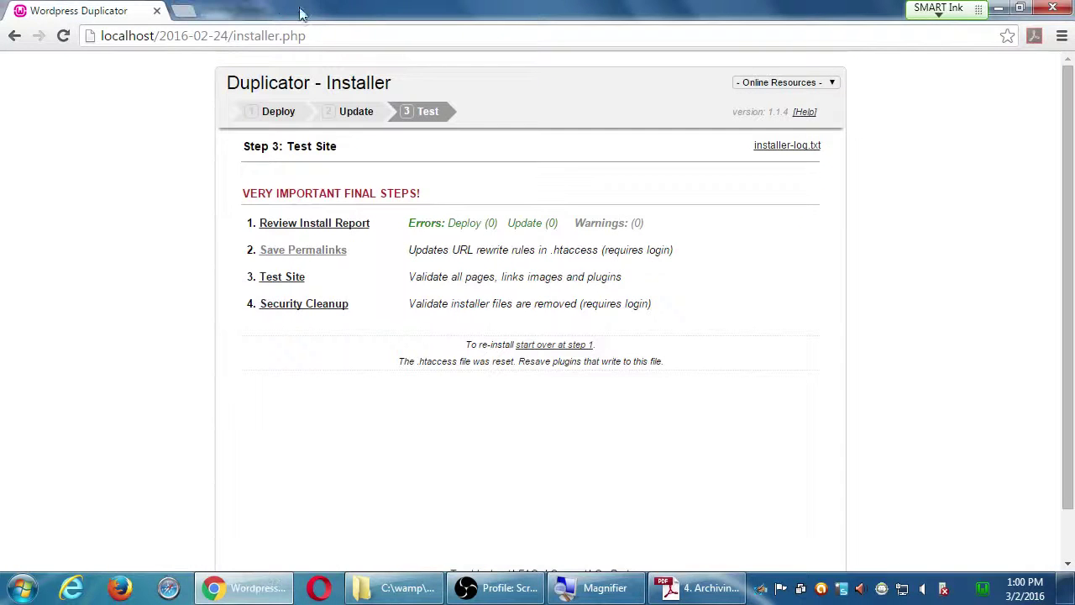
left_click(316, 312)
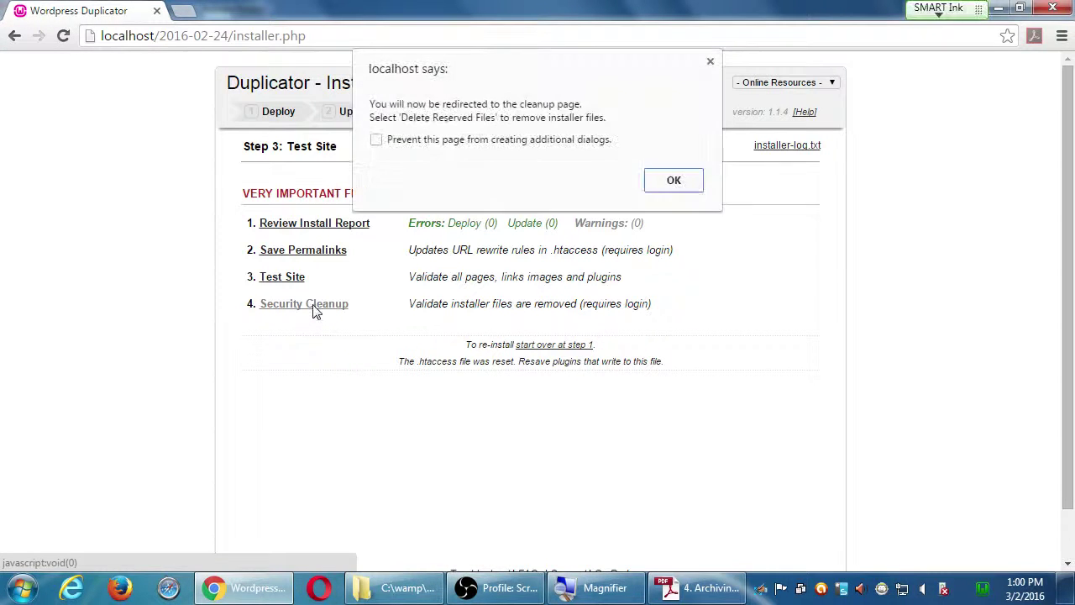
left_click(672, 181)
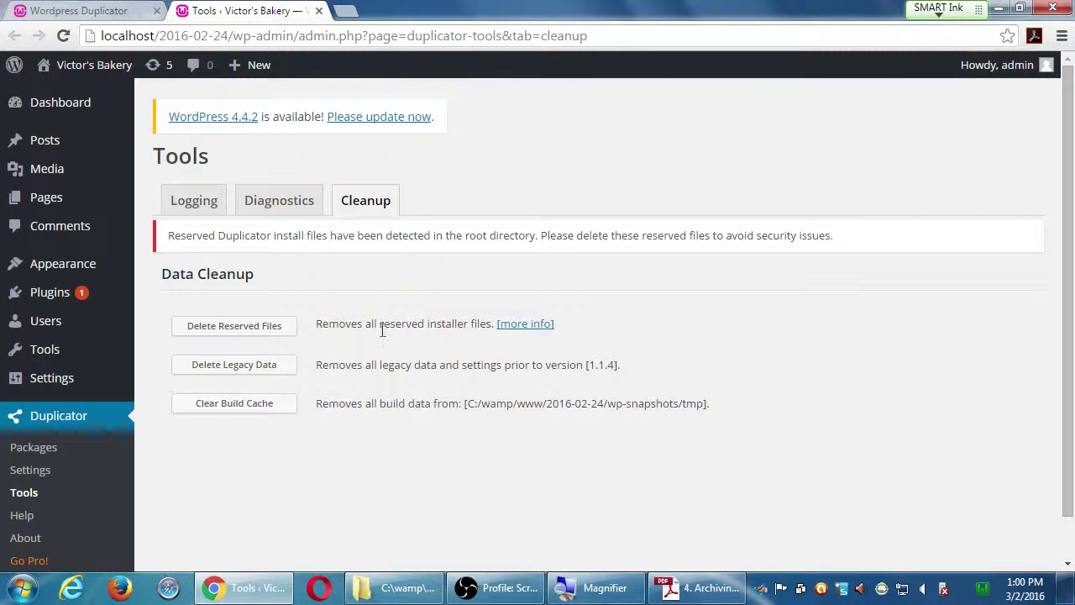
left_click(265, 336)
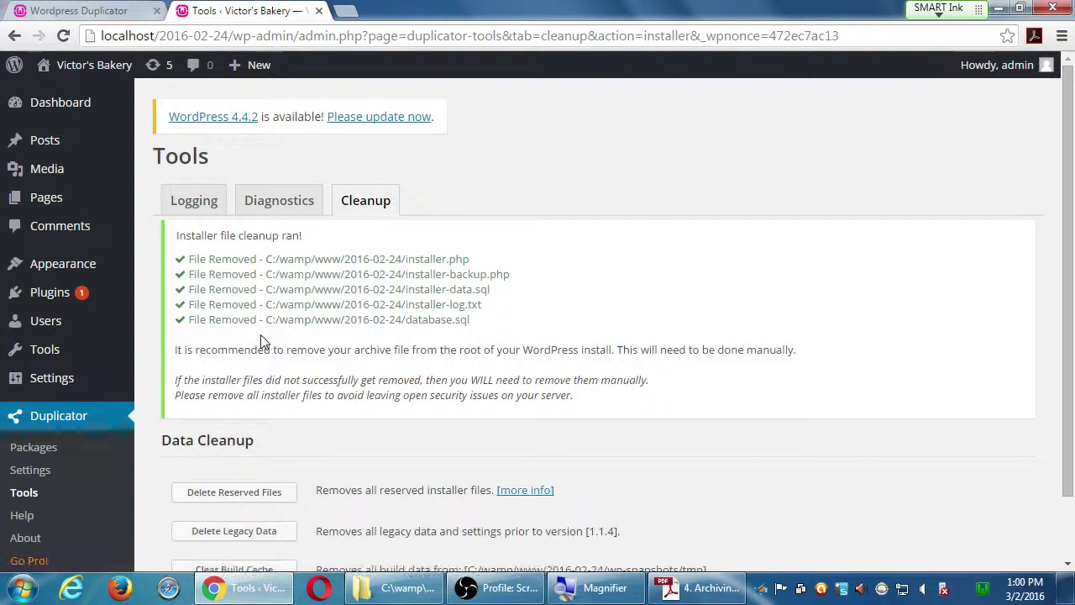
Close the leftover installer page and switch to the handout to read the step about the remaining .zip file.
left_click(157, 11)
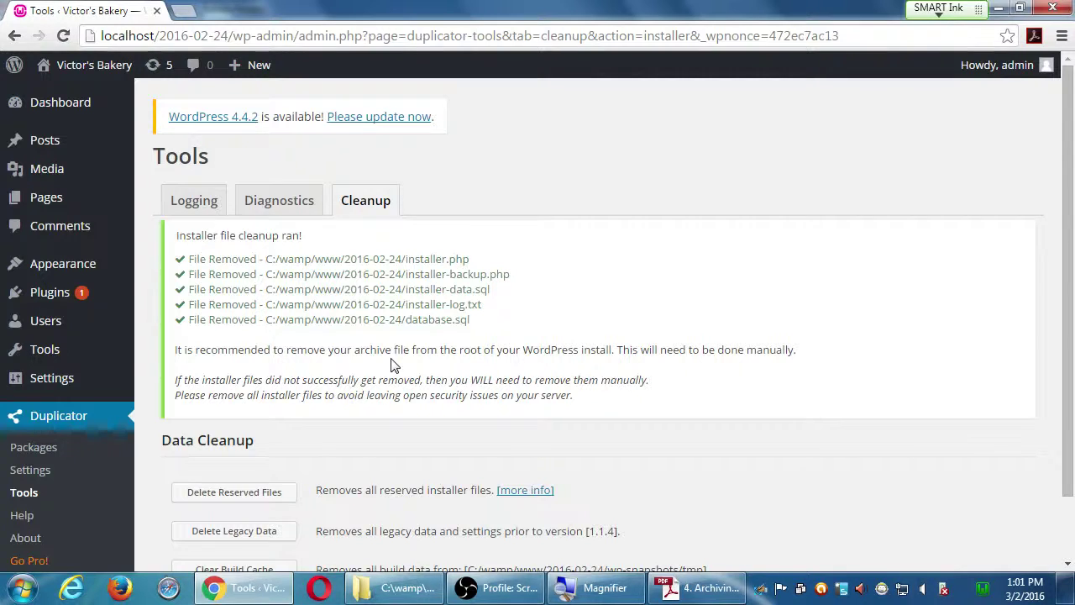
key("alt+Tab")
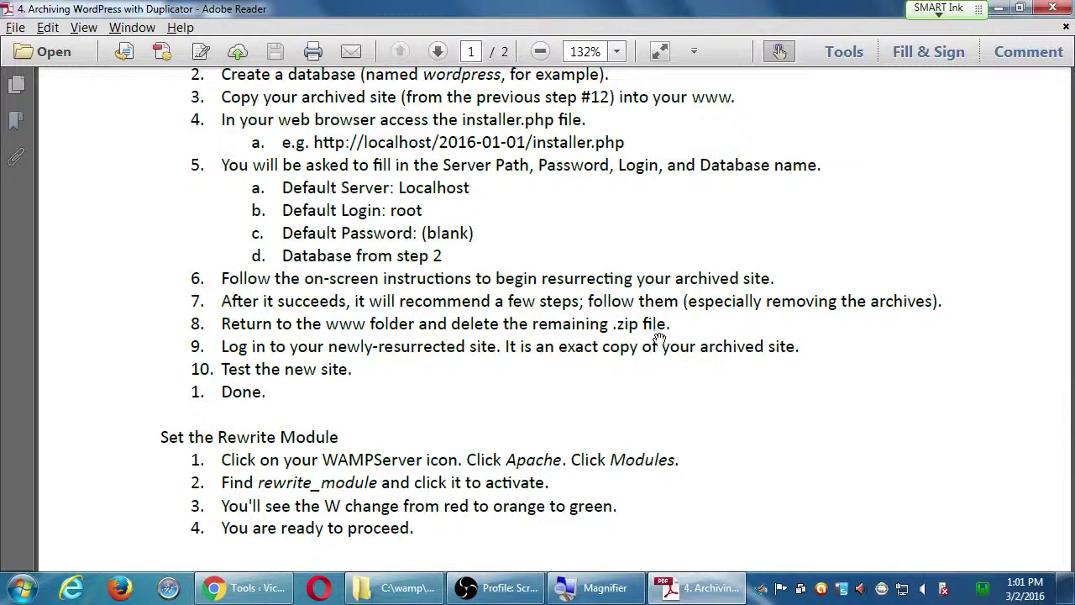
key("alt+Tab")
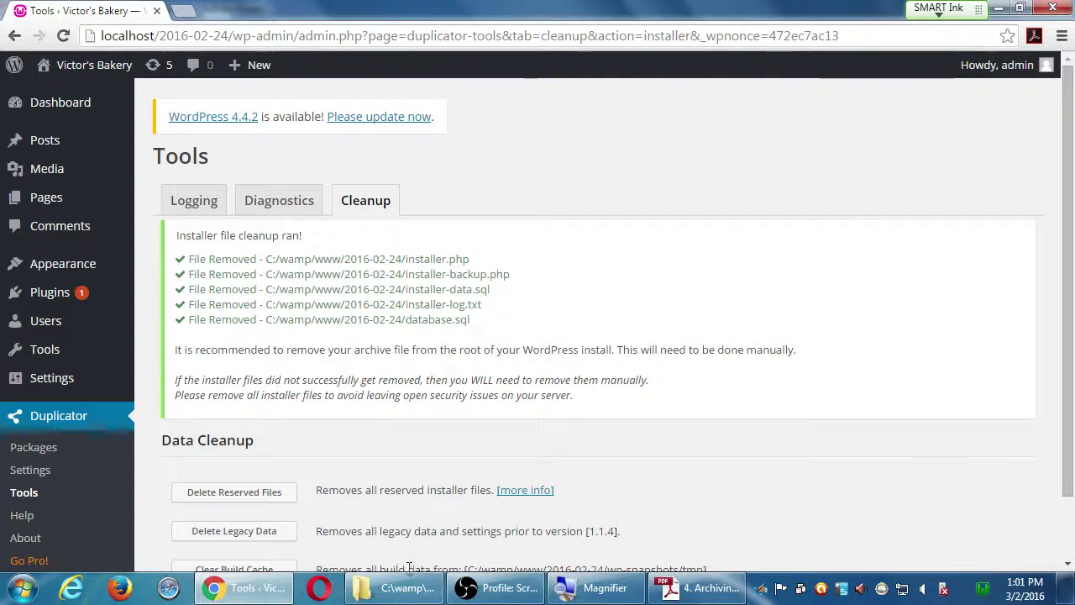
left_click(682, 591)
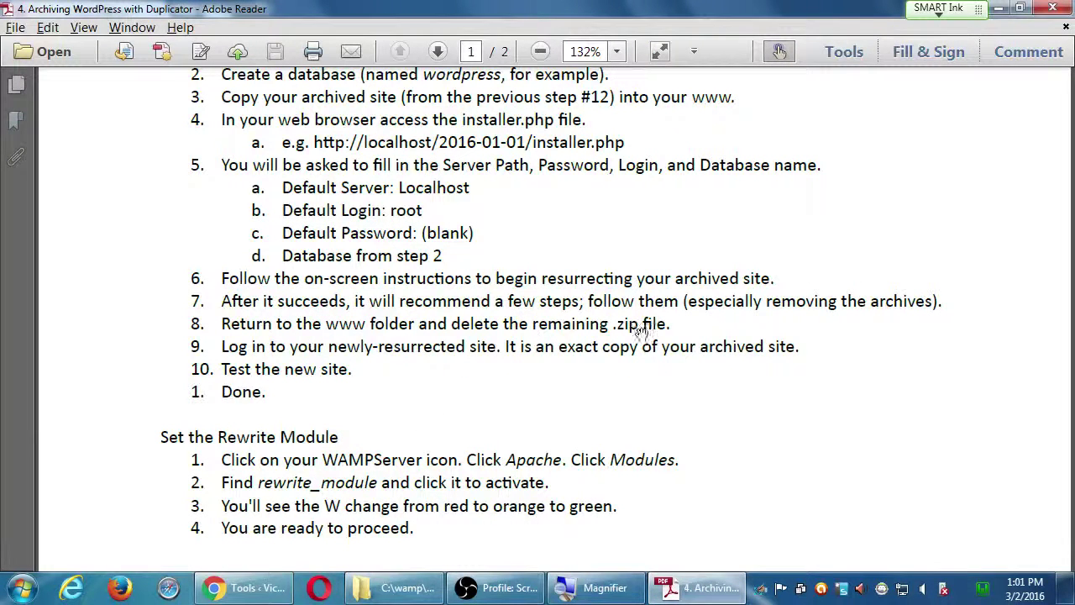
left_click(409, 595)
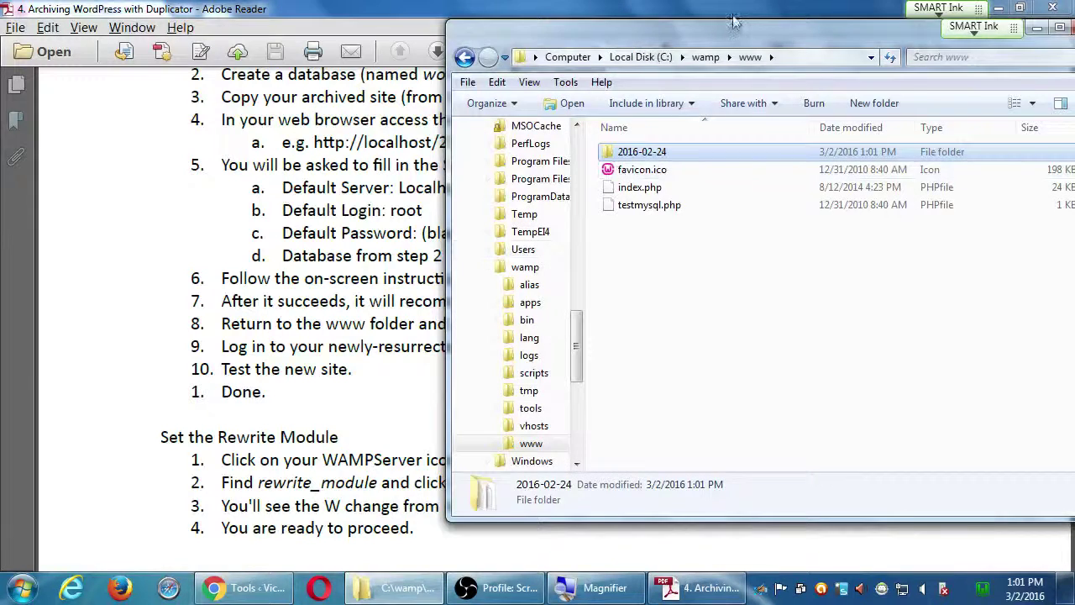
left_click_drag(735, 27, 418, 53)
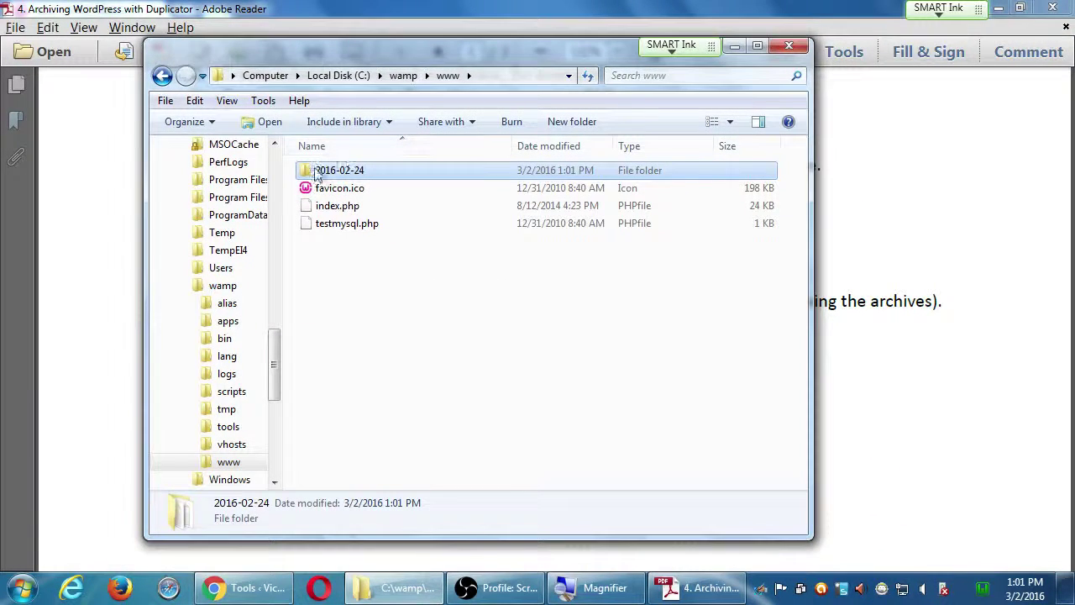
mouse_move(304, 177)
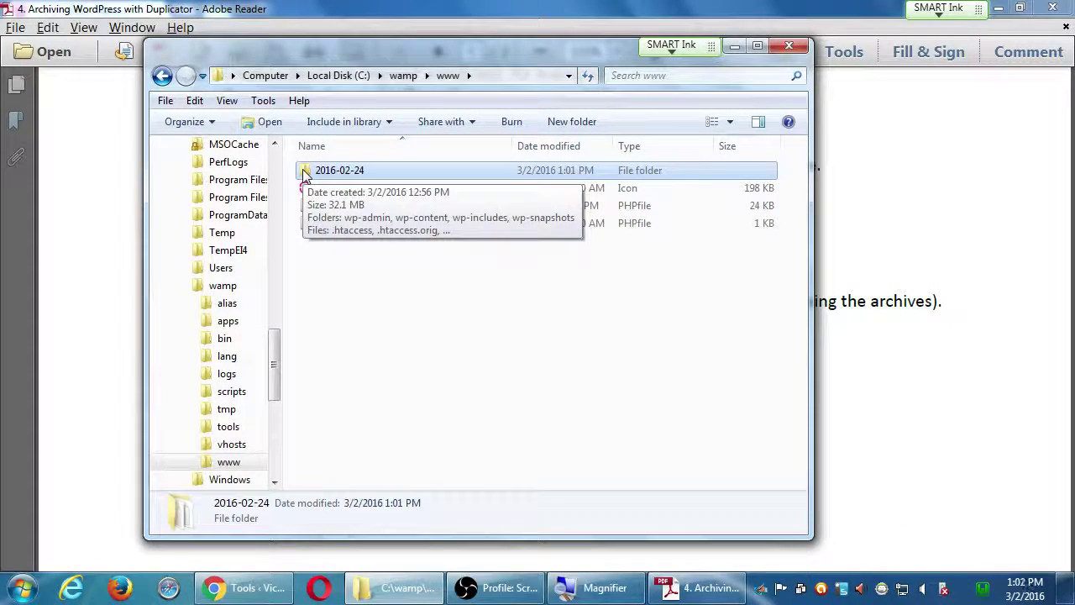
double_click(305, 172)
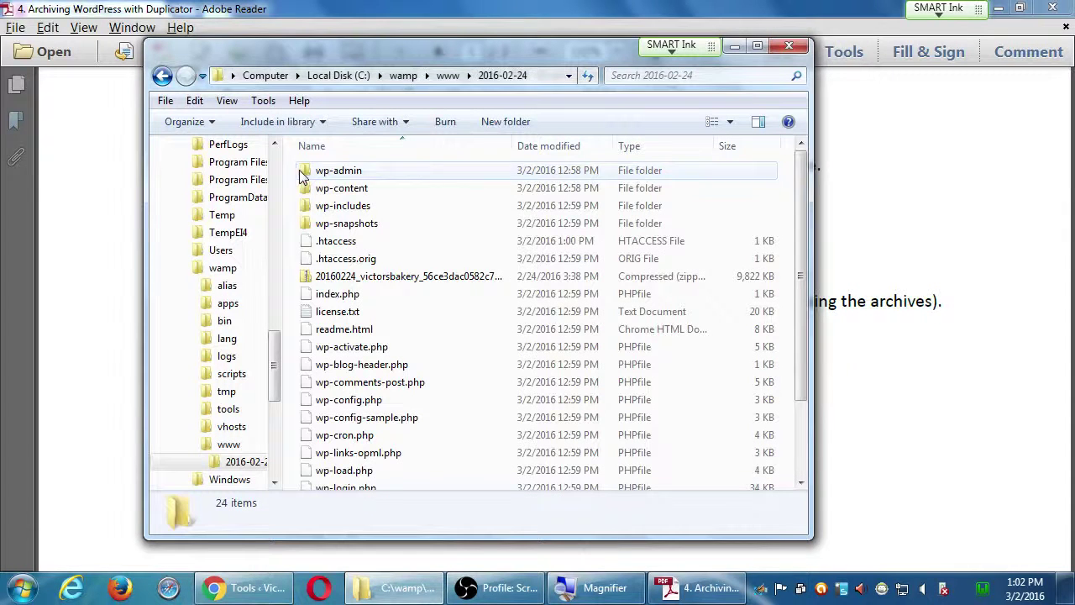
left_click(330, 276)
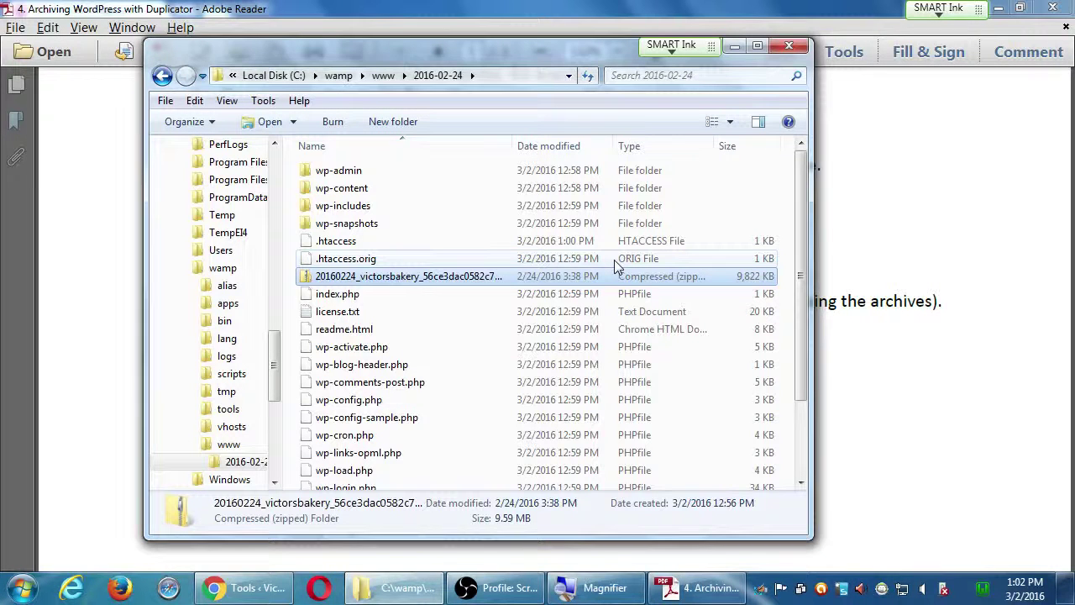
key("Delete")
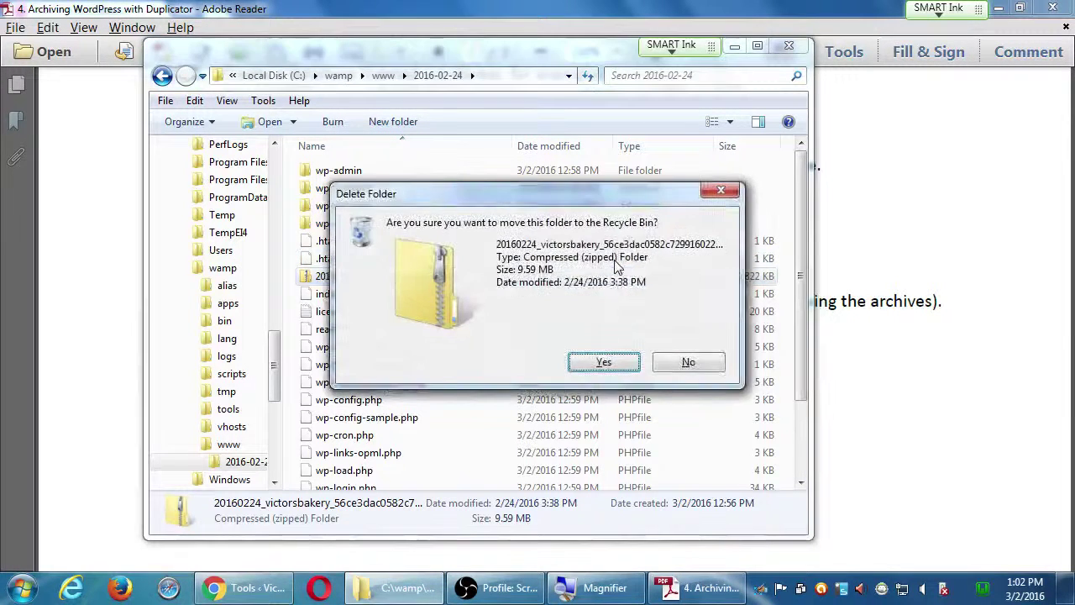
key("Return")
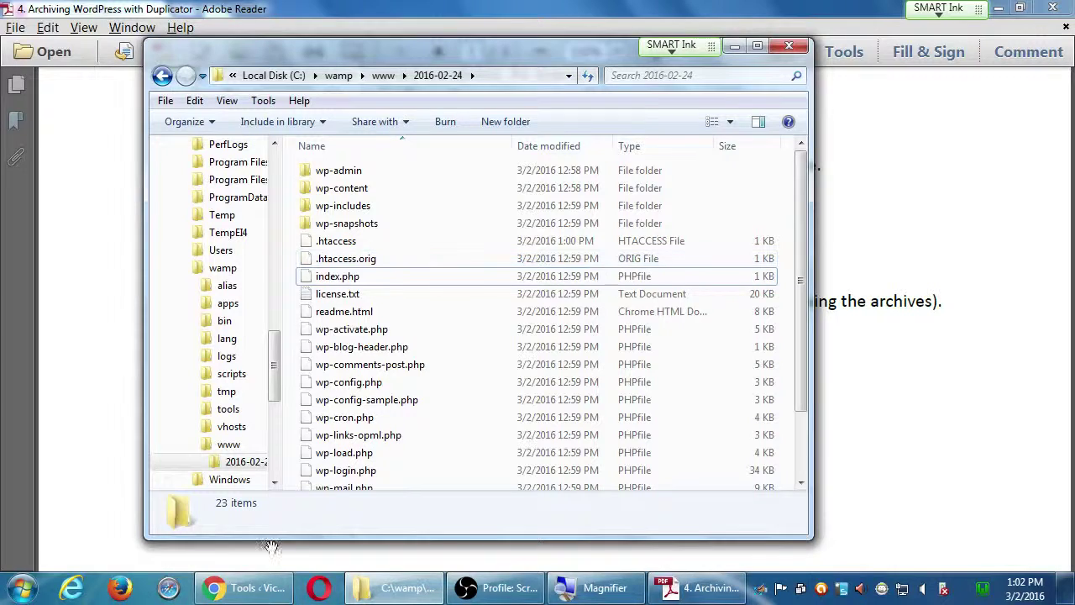
Check the handout's last resurrection steps, visit the restored site from the Duplicator cleanup page, and return to its dashboard.
left_click(269, 593)
left_click(663, 588)
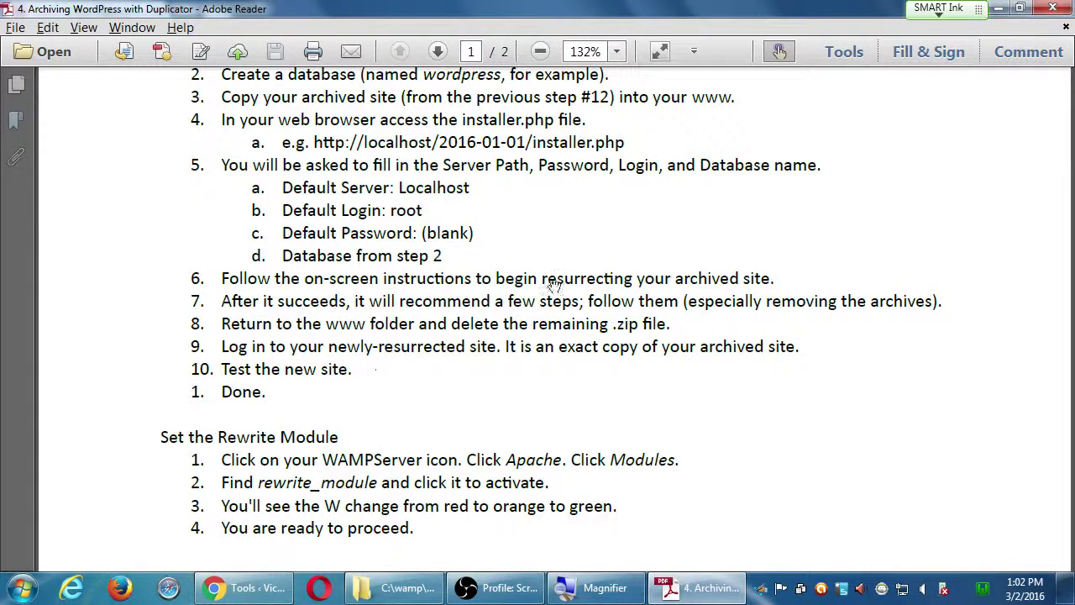
scroll(279, 431, "down", 1)
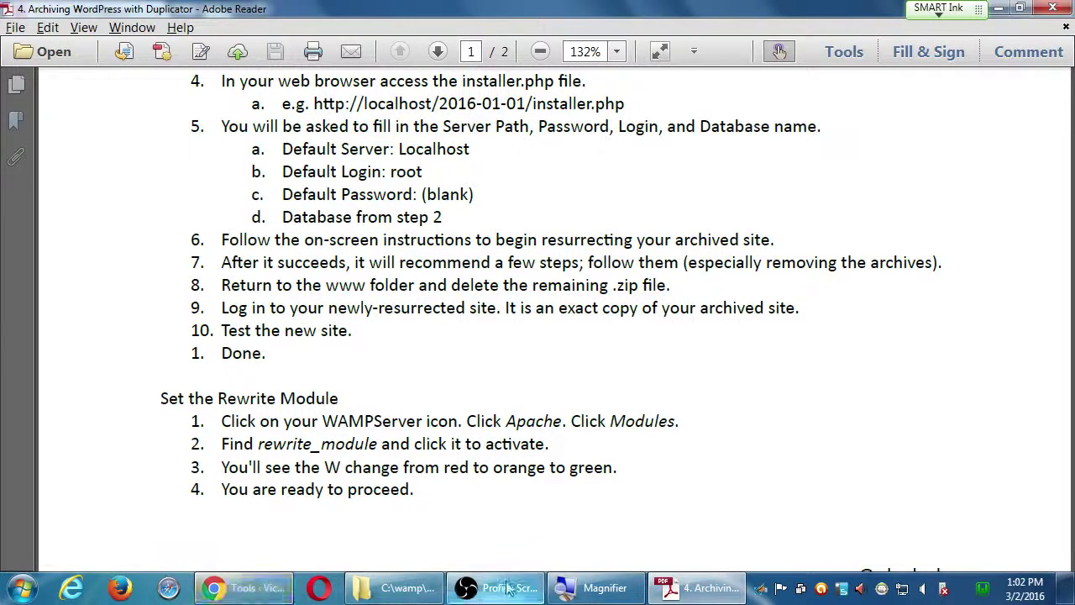
left_click(252, 593)
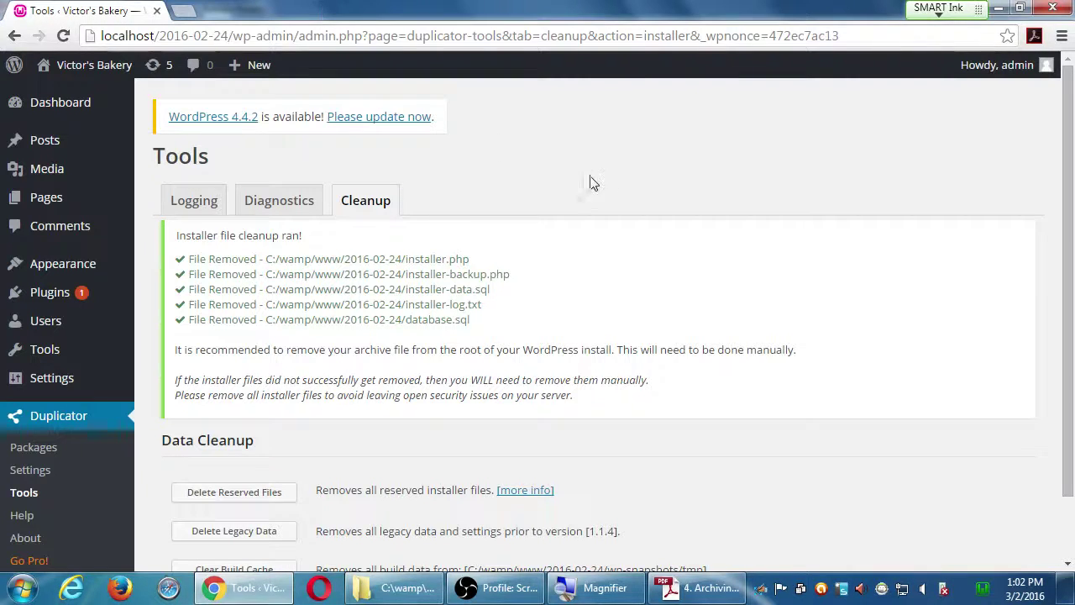
left_click(51, 93)
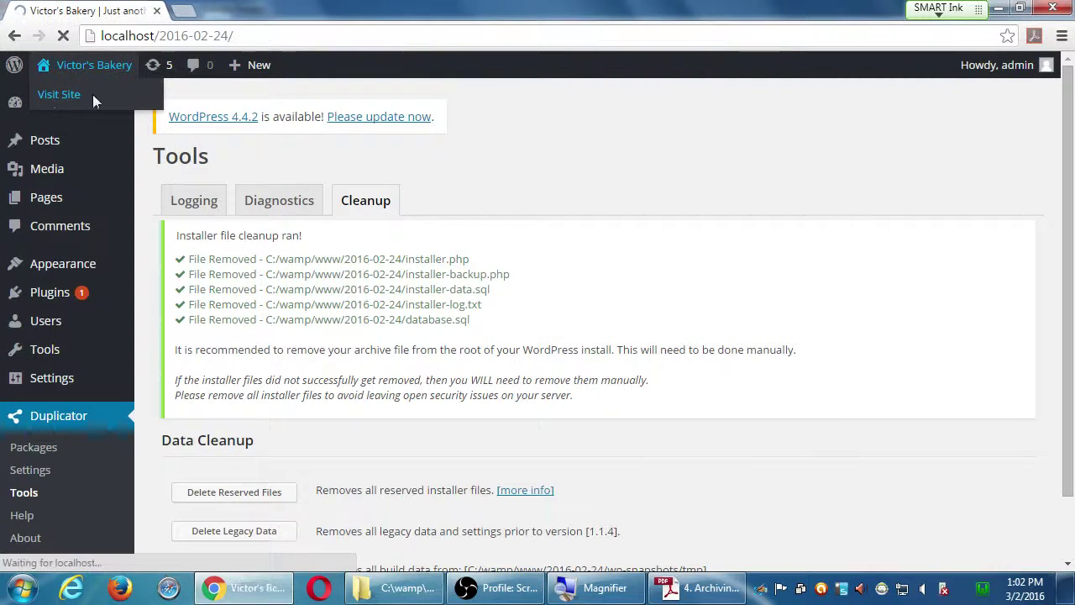
left_click(70, 67)
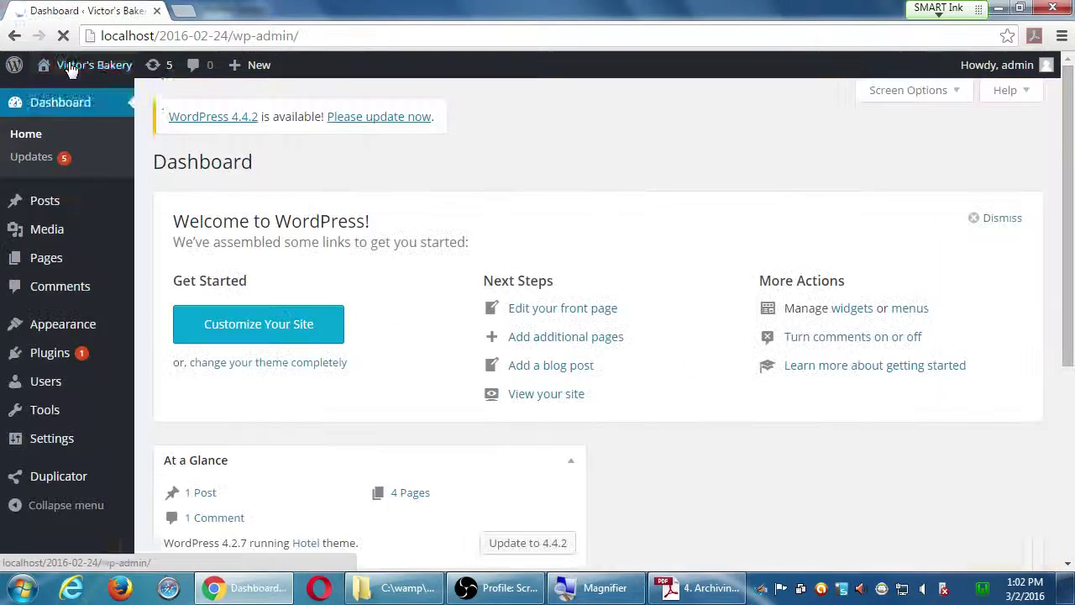
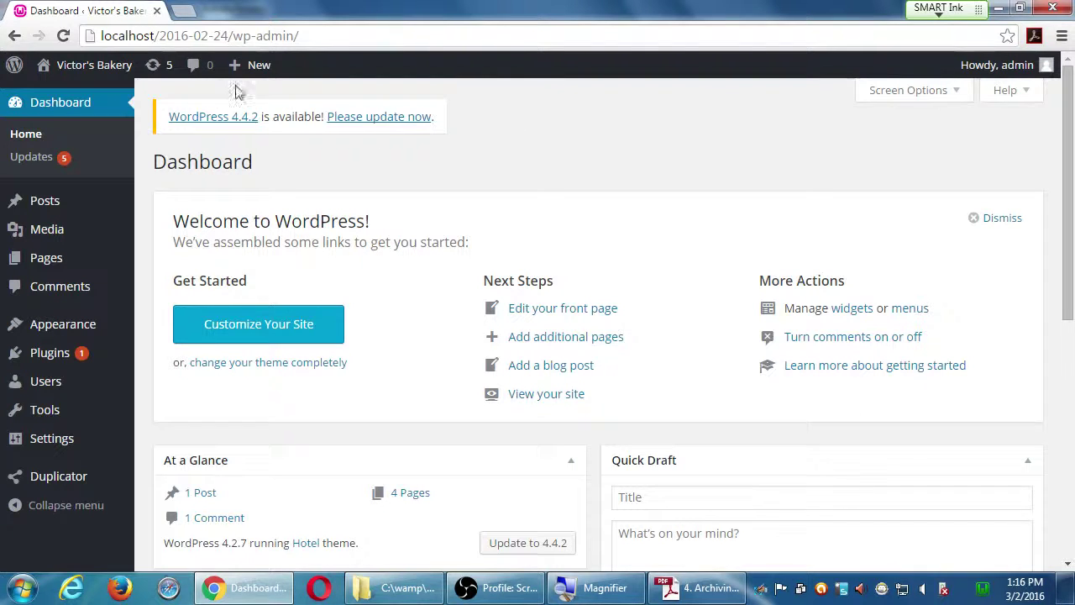
Test the resurrected Victor's Bakery site by reviewing its home page and sidebar widgets, and go back to the dashboard.
mouse_move(86, 69)
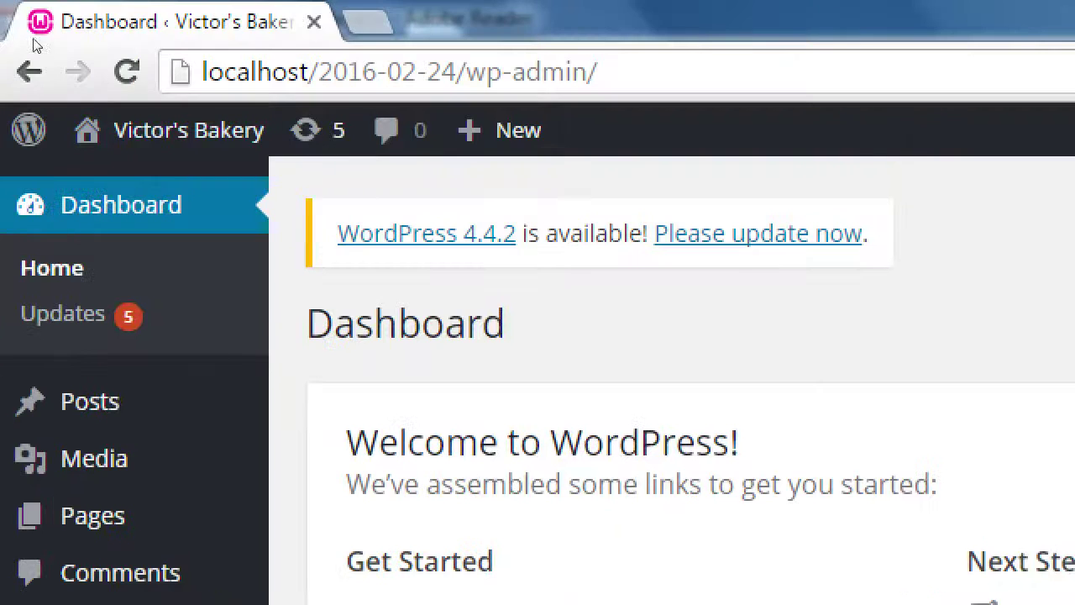
mouse_move(68, 79)
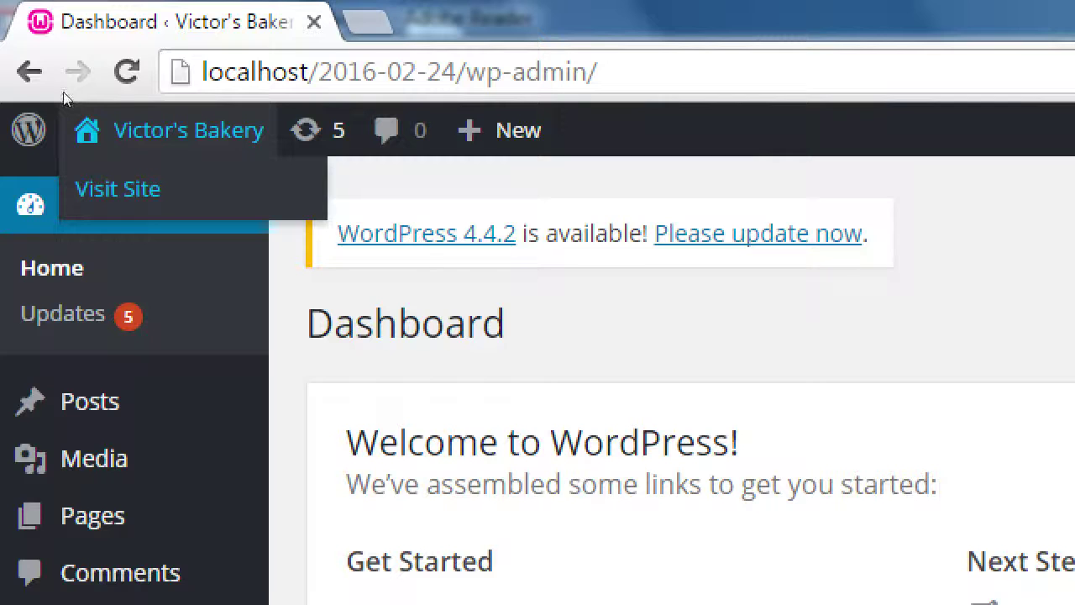
left_click(66, 99)
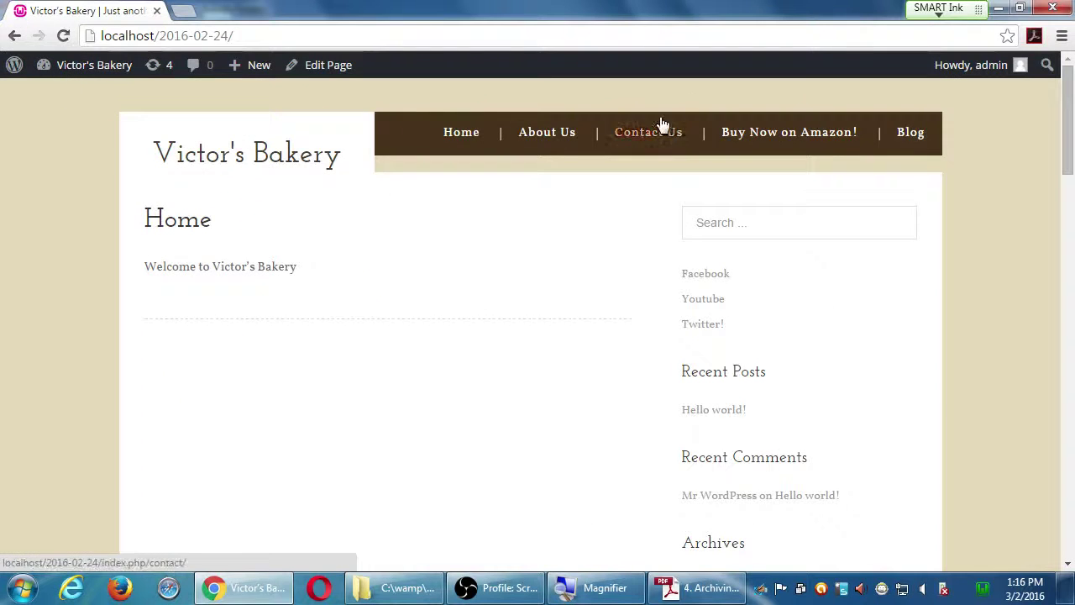
scroll(672, 130, "down", 5)
scroll(684, 132, "down", 15)
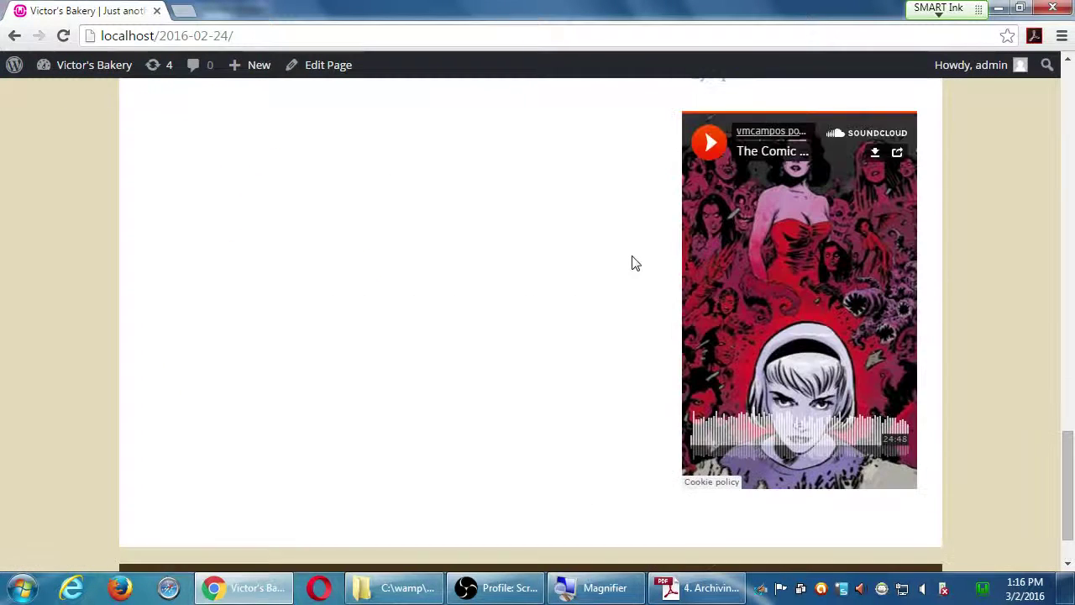
scroll(840, 307, "up", 15)
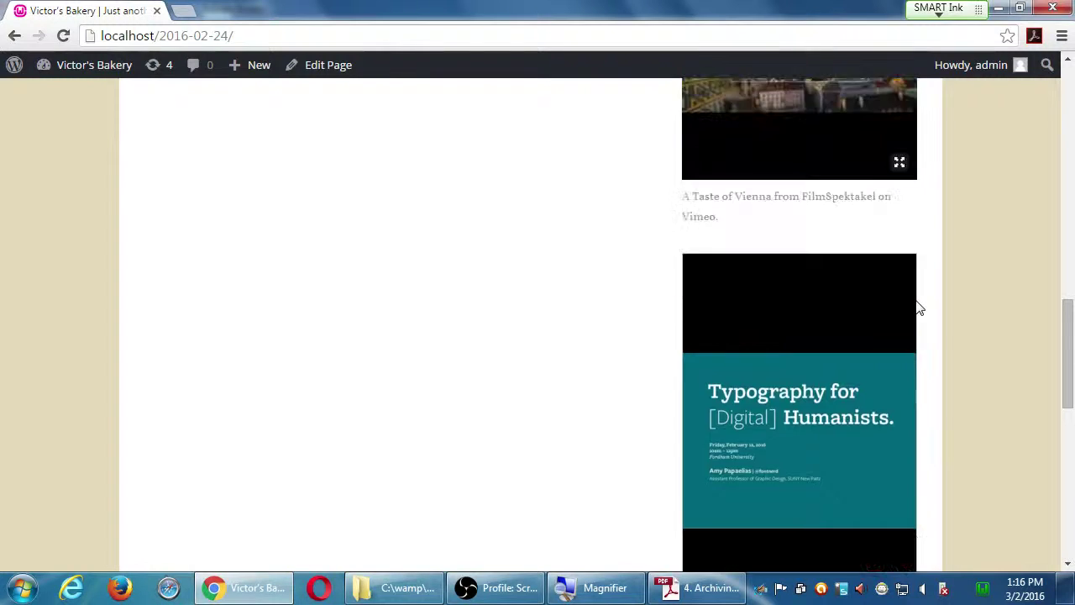
scroll(920, 306, "up", 7)
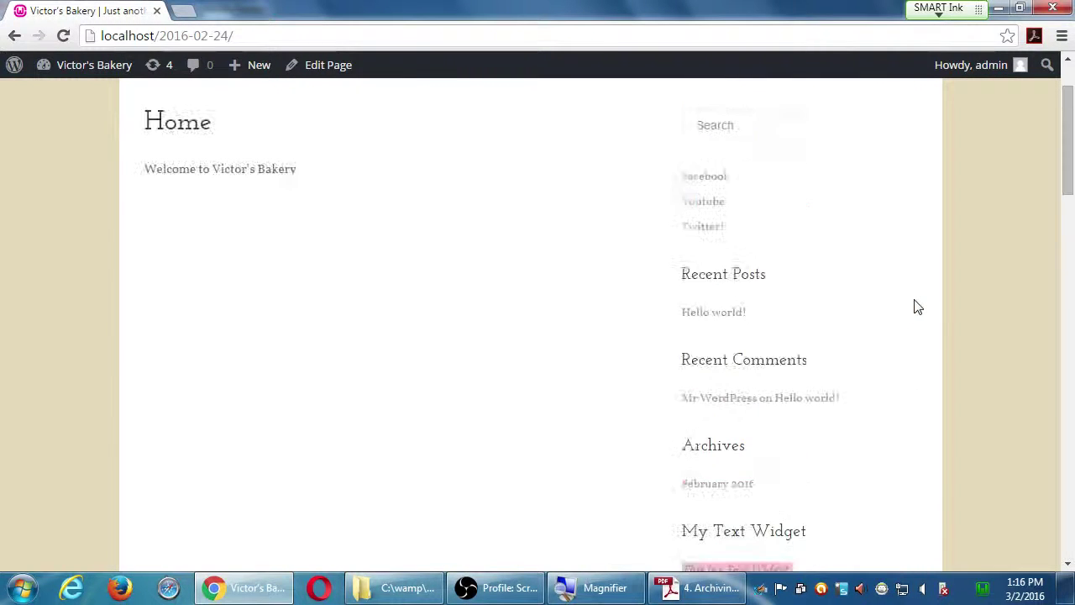
scroll(917, 307, "down", 6)
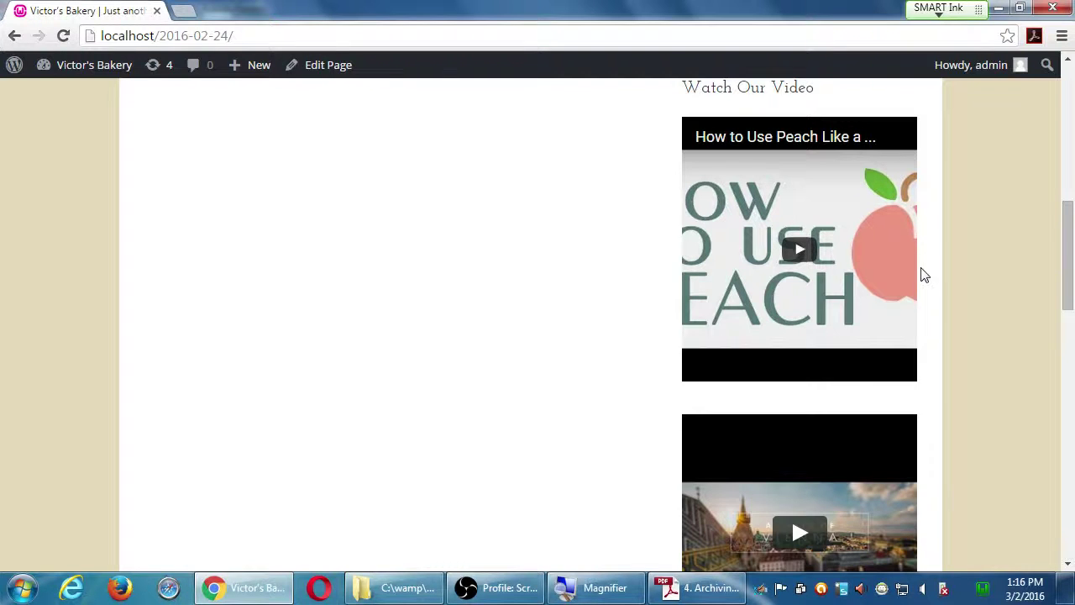
scroll(924, 274, "up", 1)
scroll(928, 275, "up", 7)
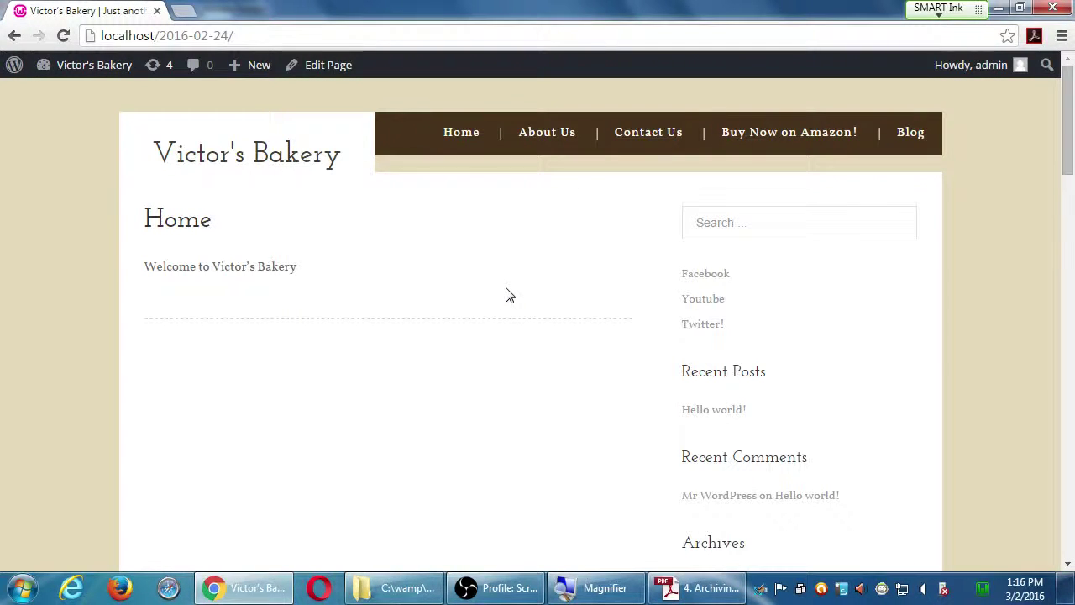
scroll(507, 295, "down", 1)
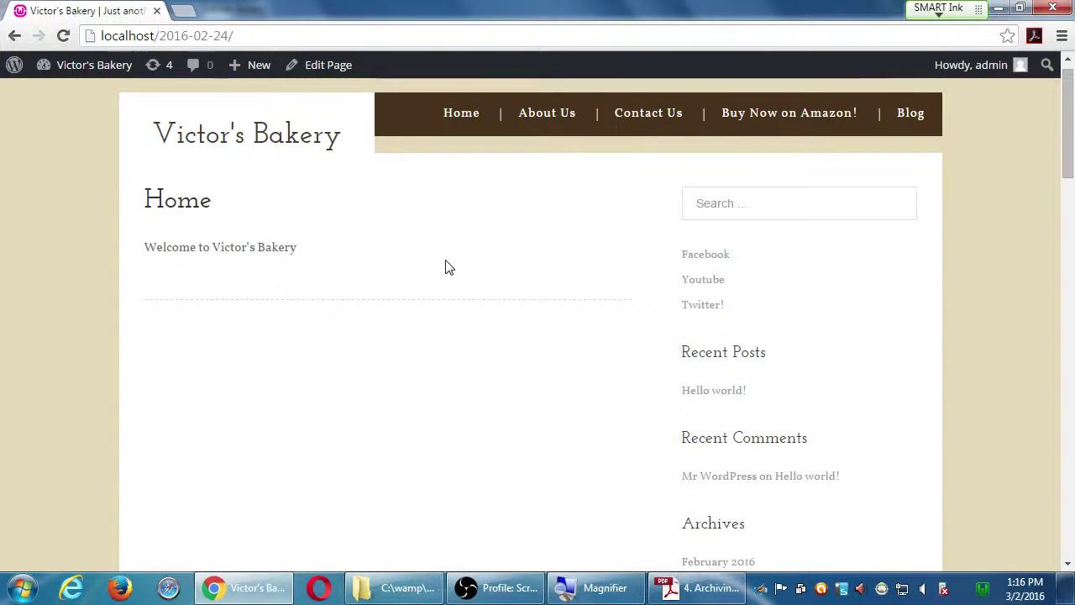
mouse_move(84, 65)
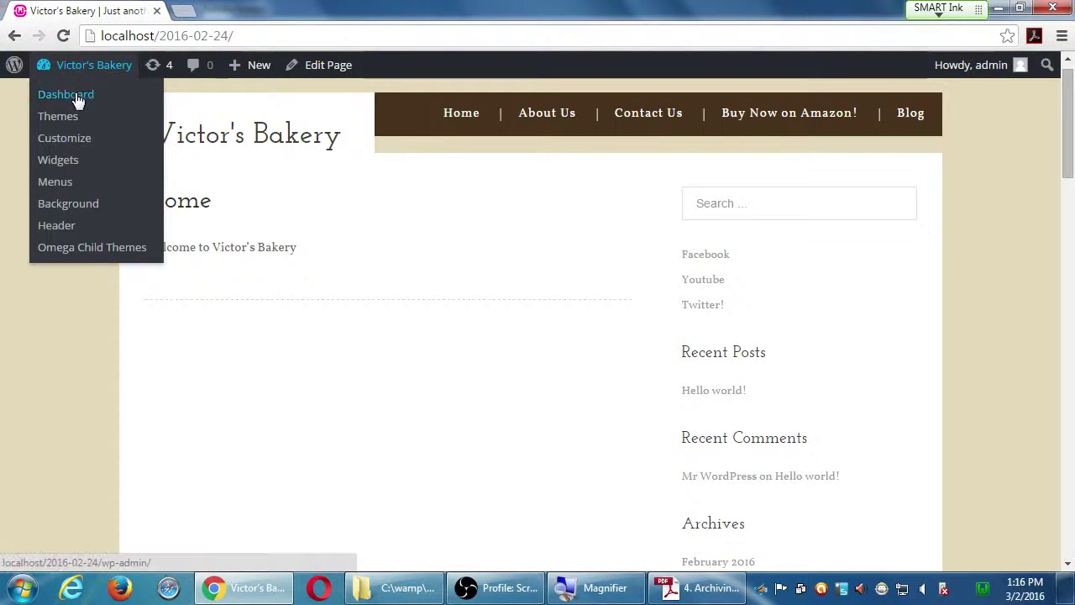
left_click(76, 96)
Read the handout's Set the Rewrite Module section, magnify the view, and preview the WampServer menu.
left_click(699, 587)
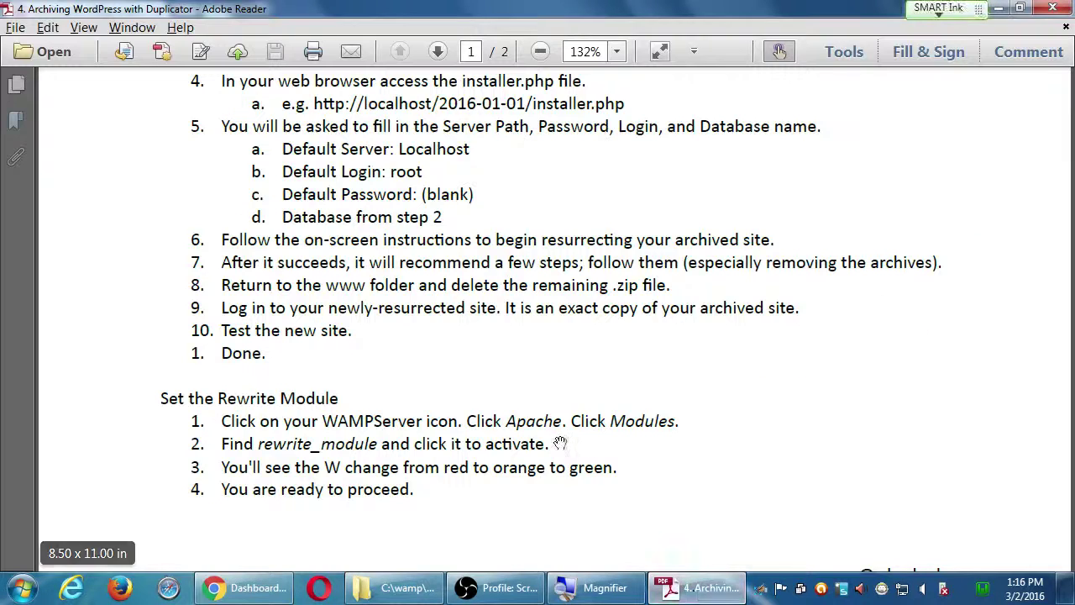
scroll(521, 252, "down", 3)
left_click_drag(521, 253, 510, 303)
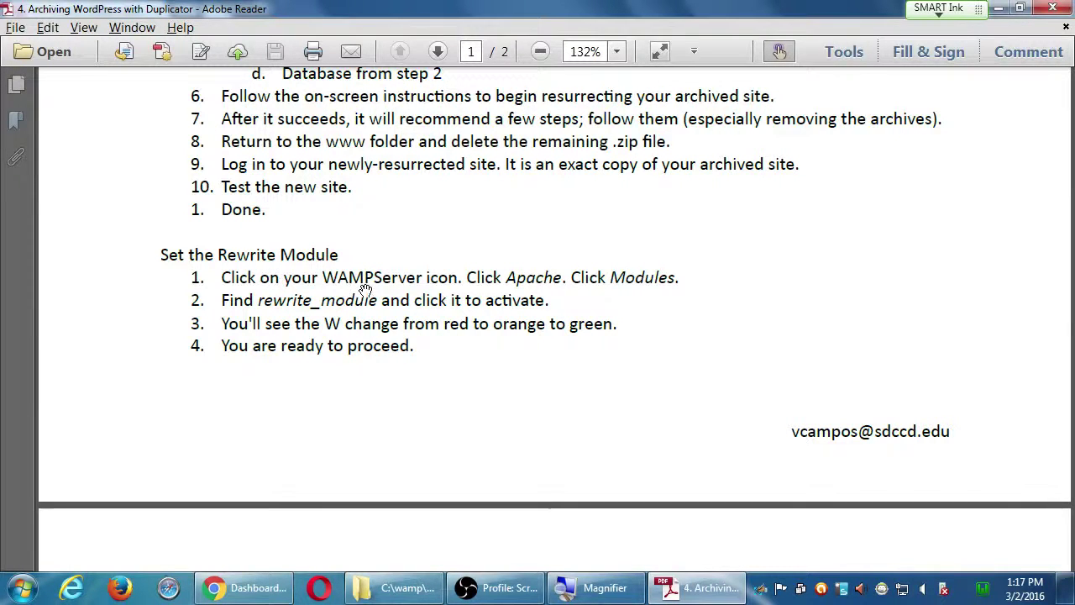
key("super+plus")
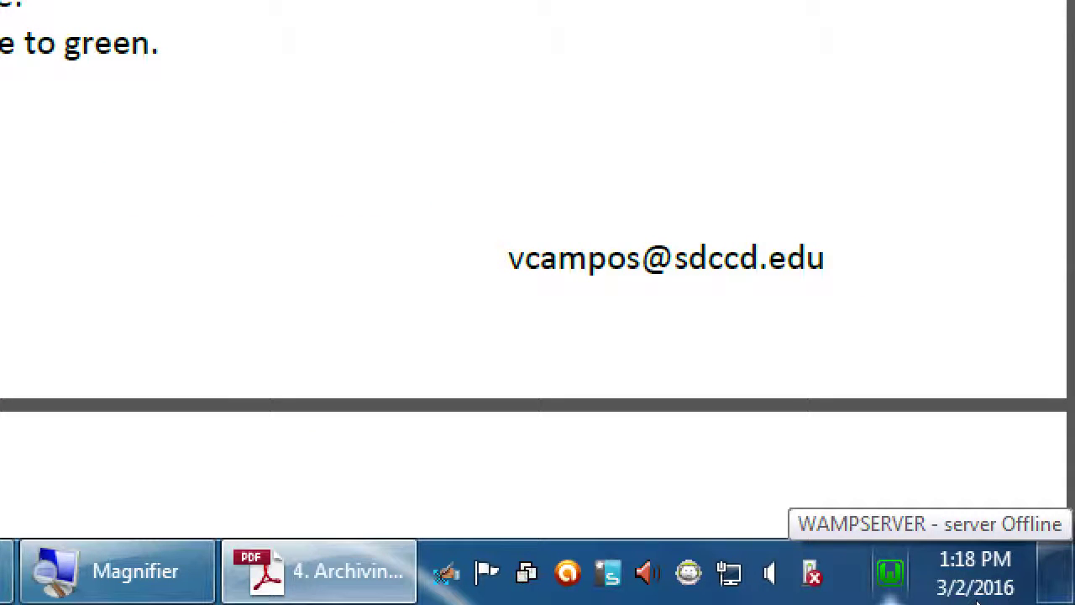
left_click(977, 600)
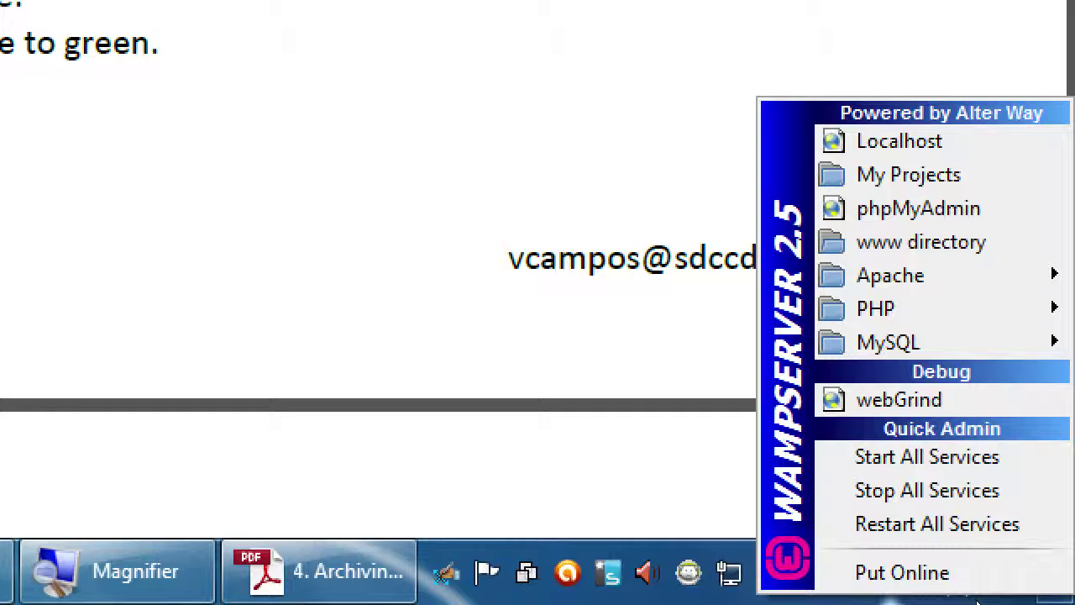
left_click(327, 422)
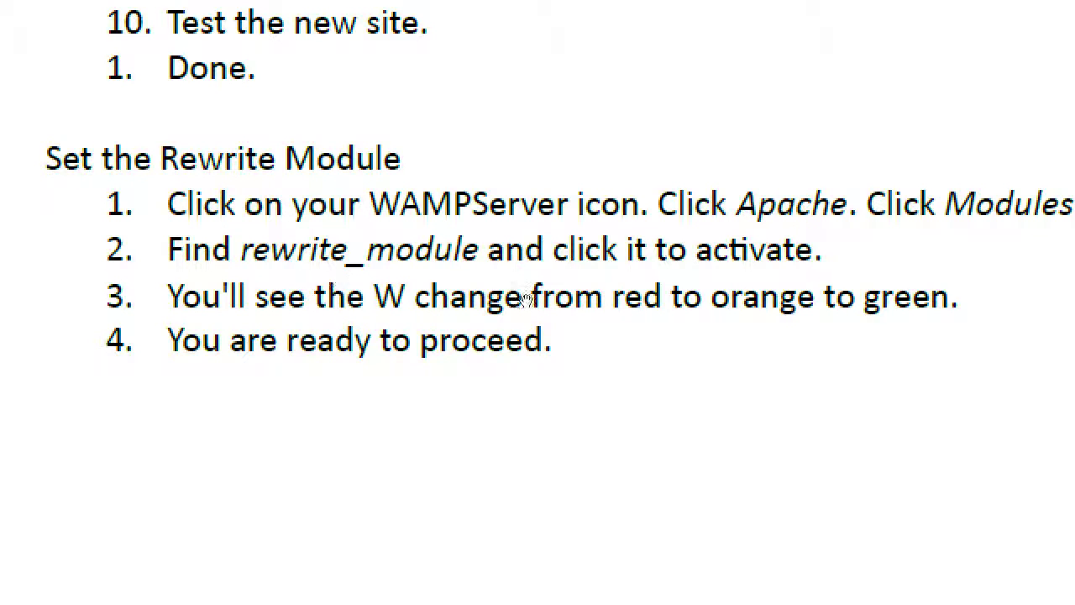
Enable rewrite_module among the Apache modules of WampServer.
left_click(766, 575)
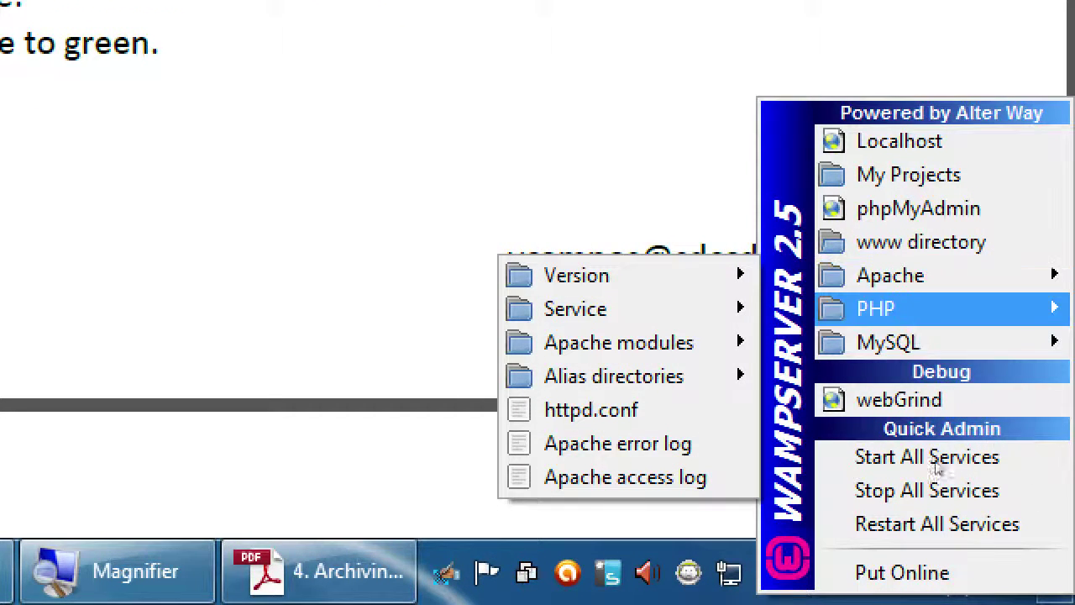
mouse_move(619, 343)
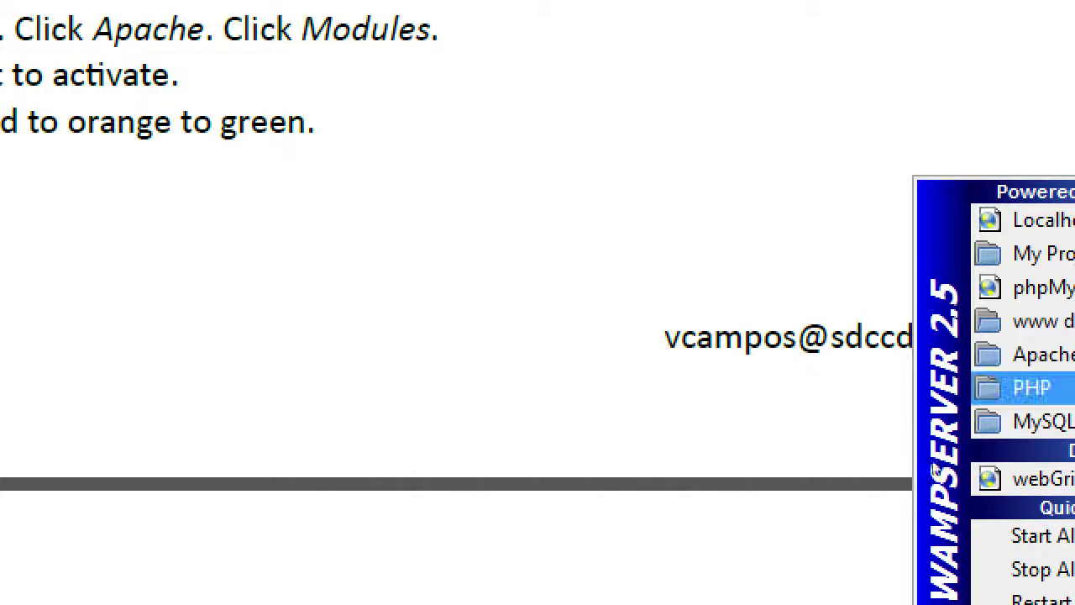
mouse_move(1042, 354)
mouse_move(889, 484)
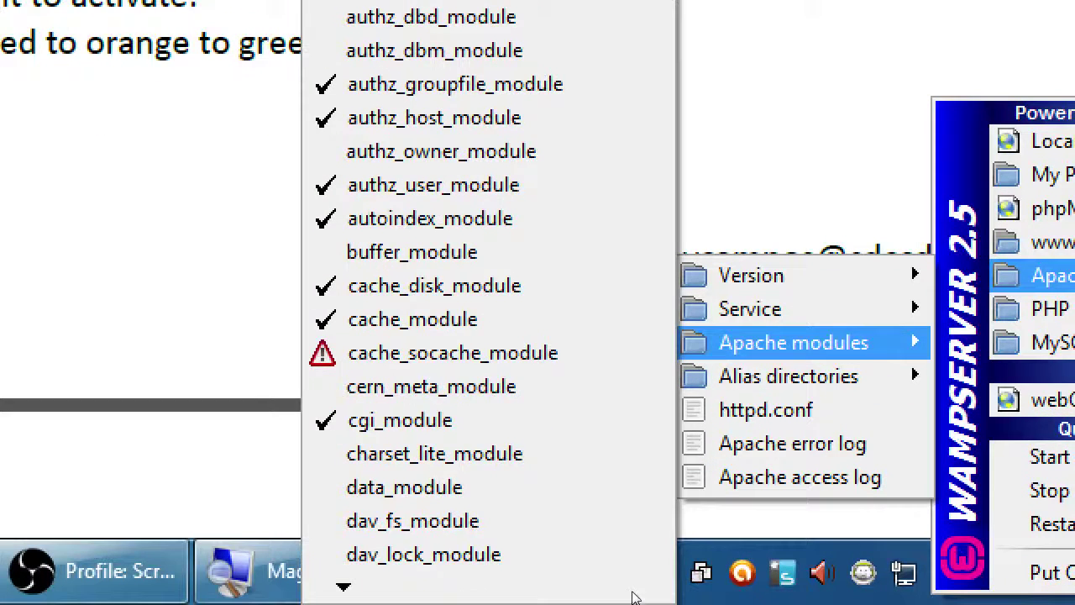
mouse_move(634, 596)
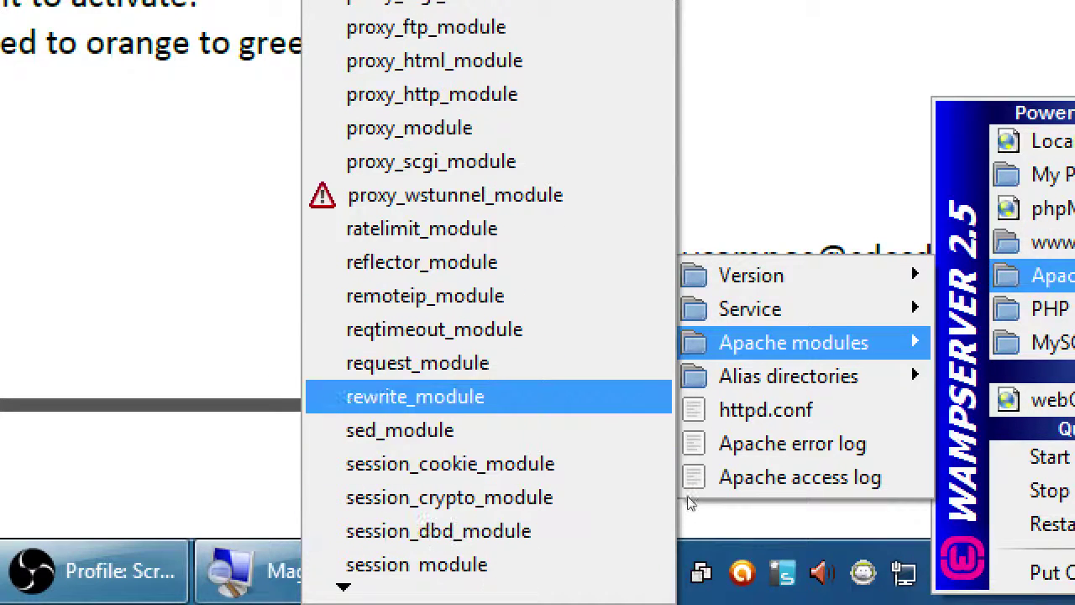
key("Down")
key("Down")
key("Down")
key("Down")
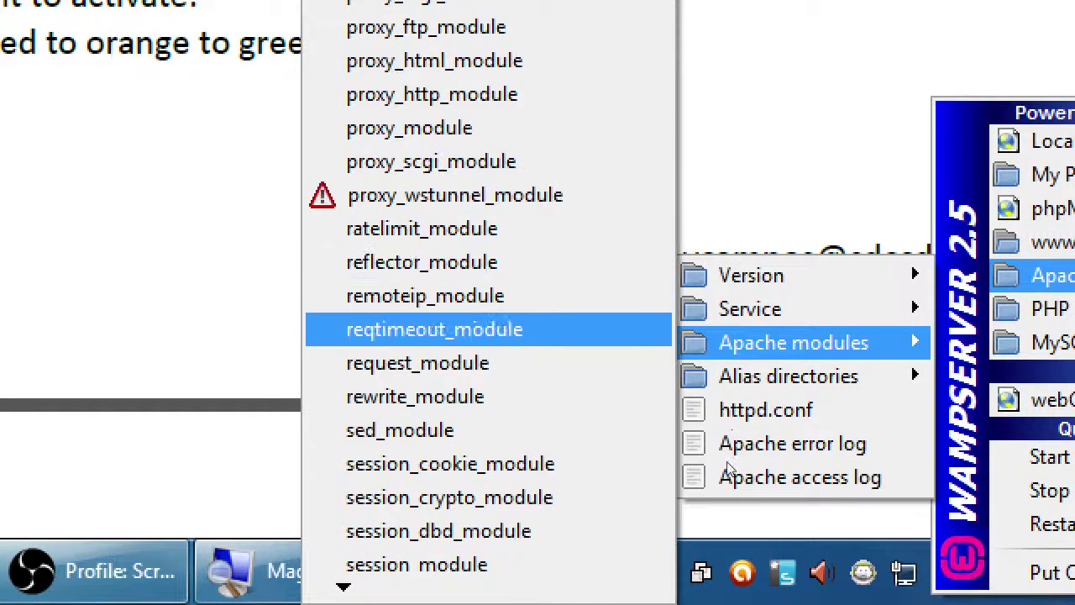
key("Down")
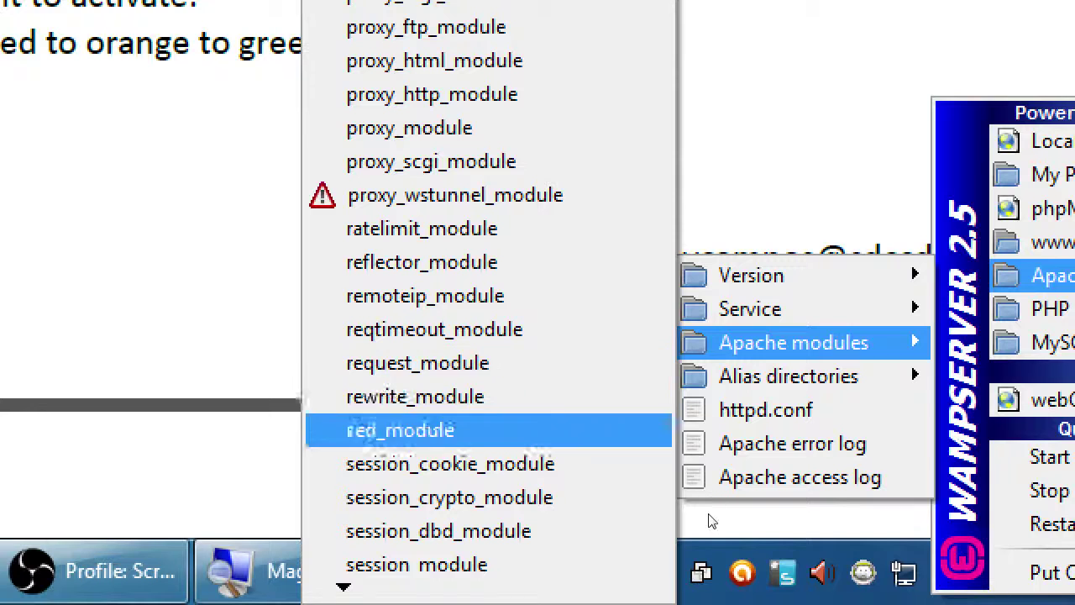
key("Up")
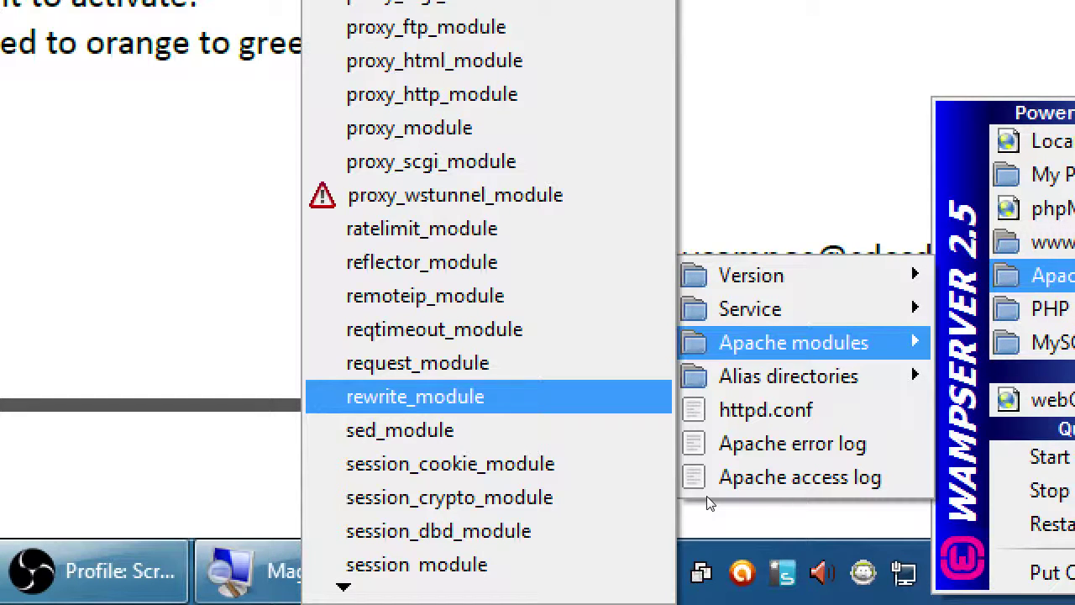
left_click(708, 503)
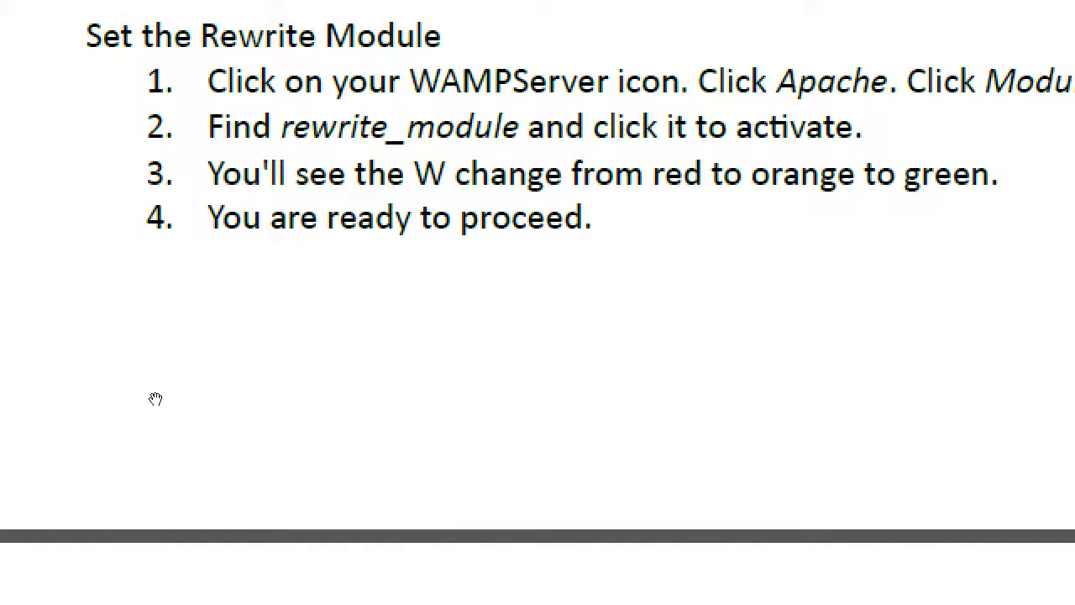
Restore normal magnification and review the handout's archiving, resurrection and rewrite sections up to the Duplicator Pro note, cancelling the localhost connection request.
key("super+minus")
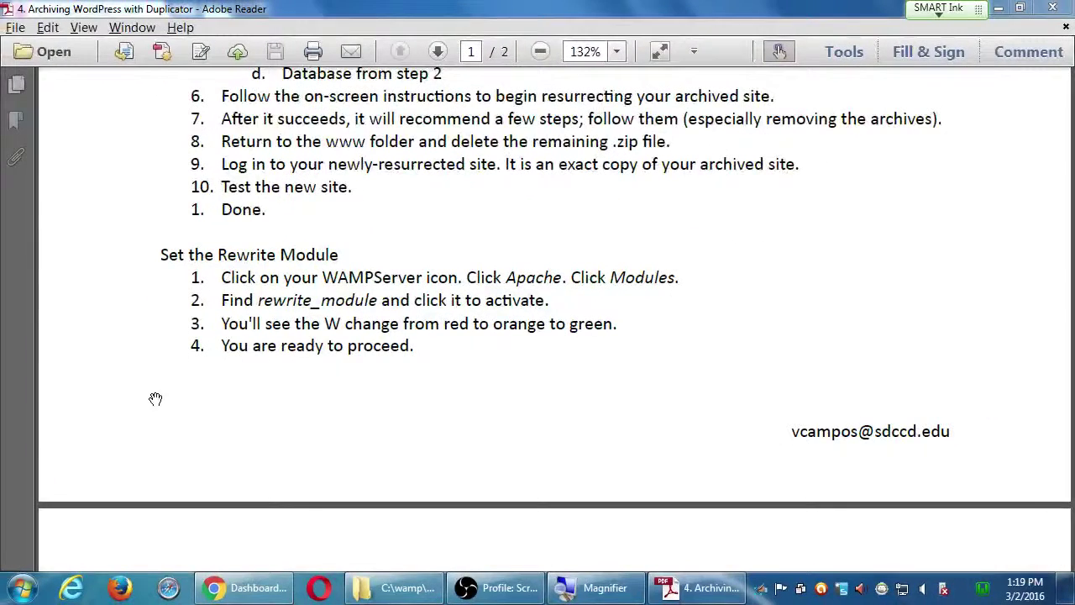
scroll(488, 378, "up", 8)
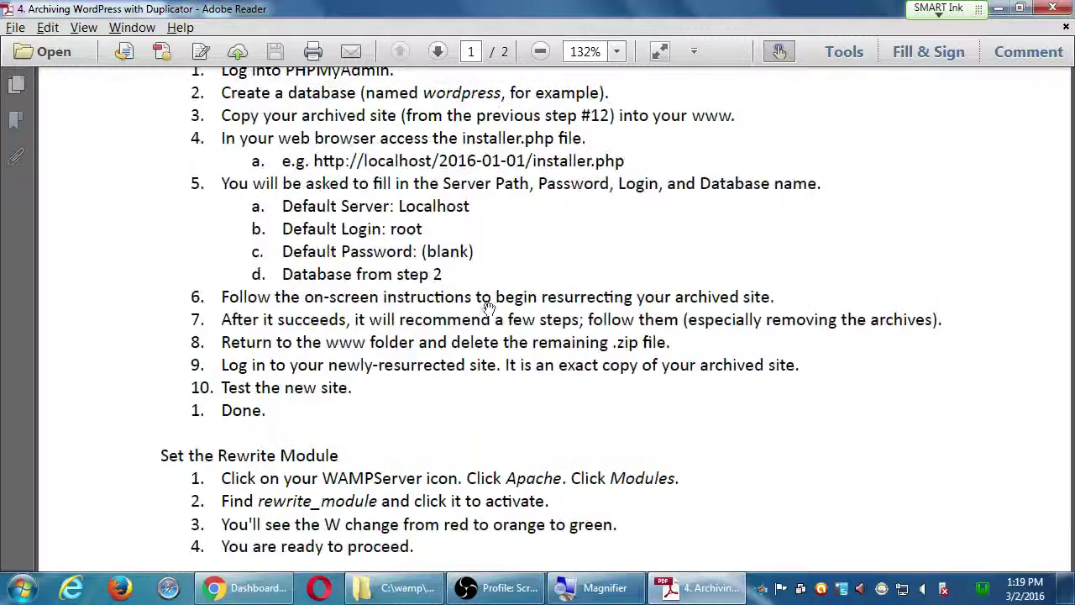
left_click(694, 354)
scroll(534, 214, "up", 1)
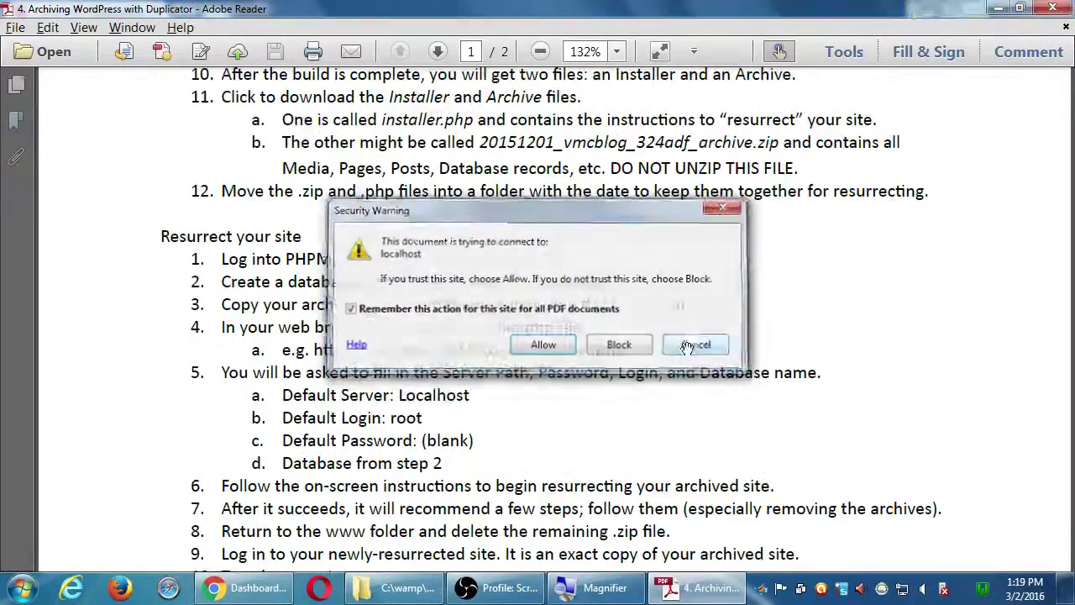
scroll(535, 214, "up", 8)
scroll(521, 215, "down", 8)
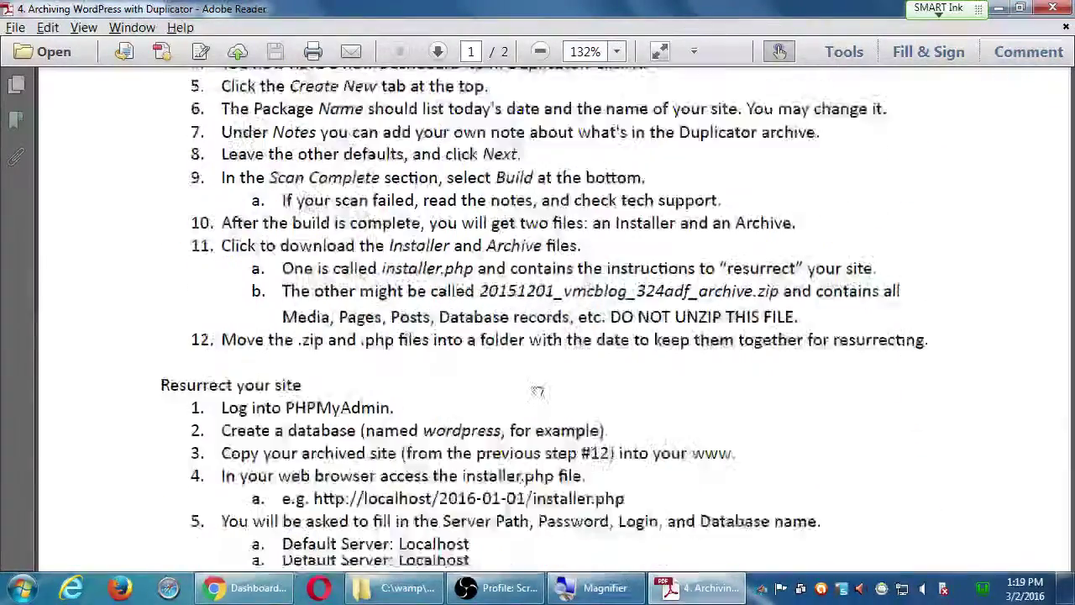
scroll(515, 212, "down", 13)
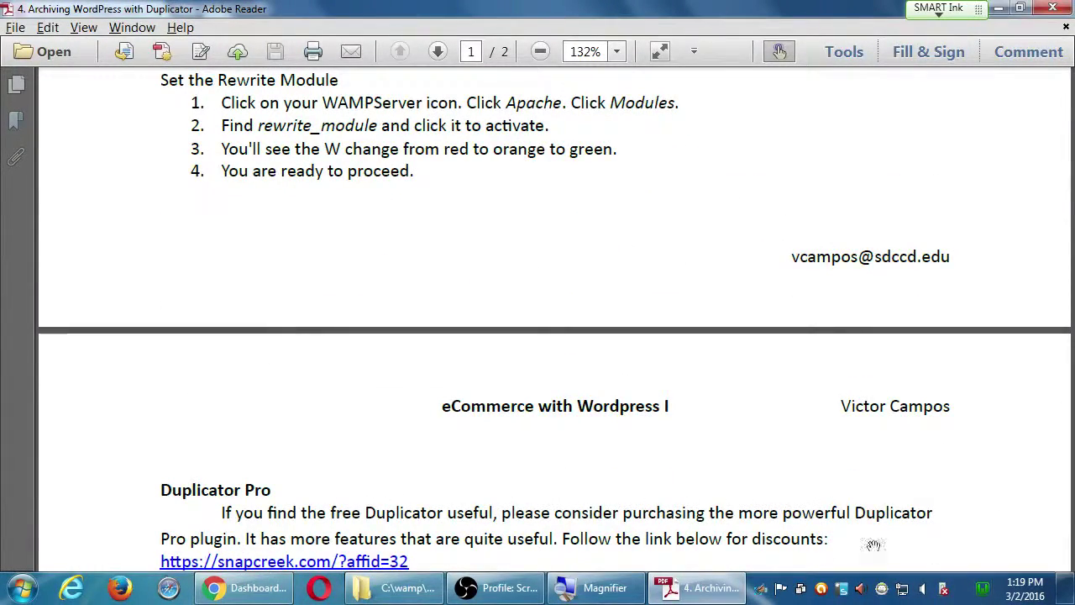
Switch to Chrome and set the restored site's permalink structure to Post name in the Permalink Settings, saving the change.
left_click(269, 592)
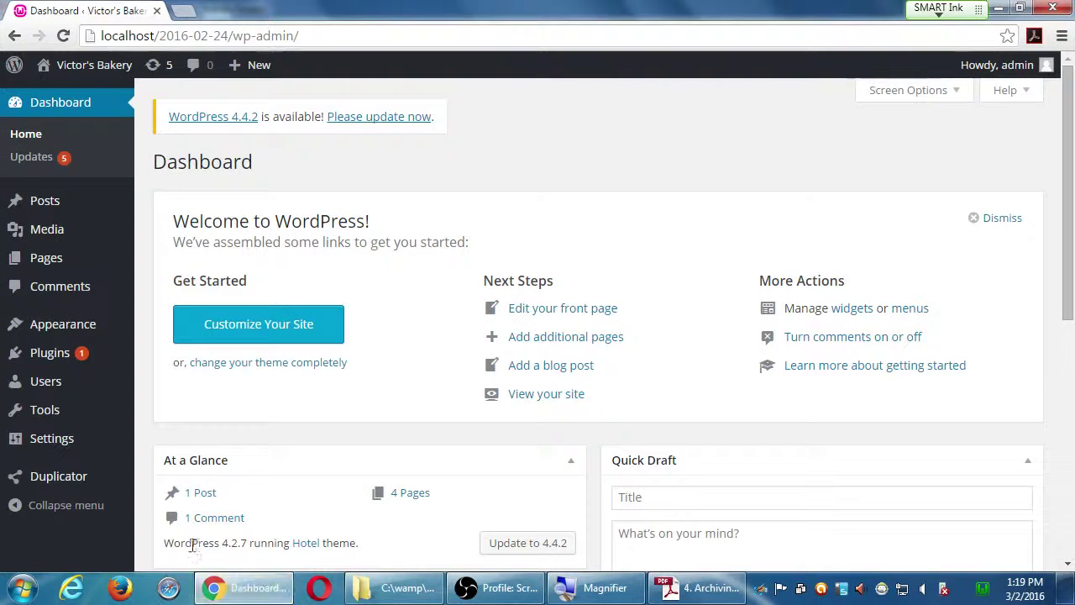
mouse_move(42, 445)
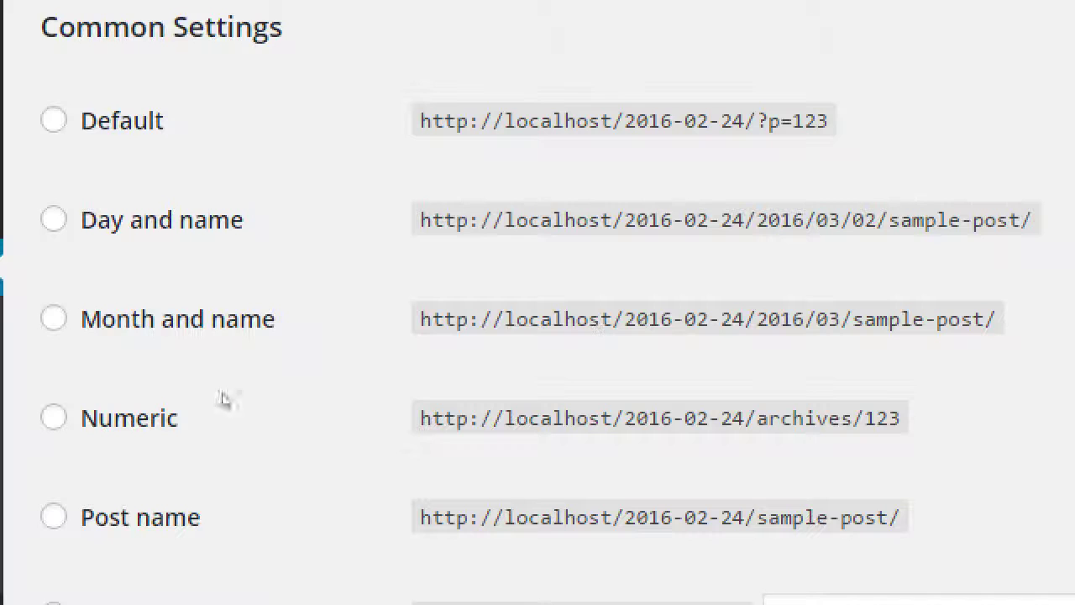
left_click(194, 514)
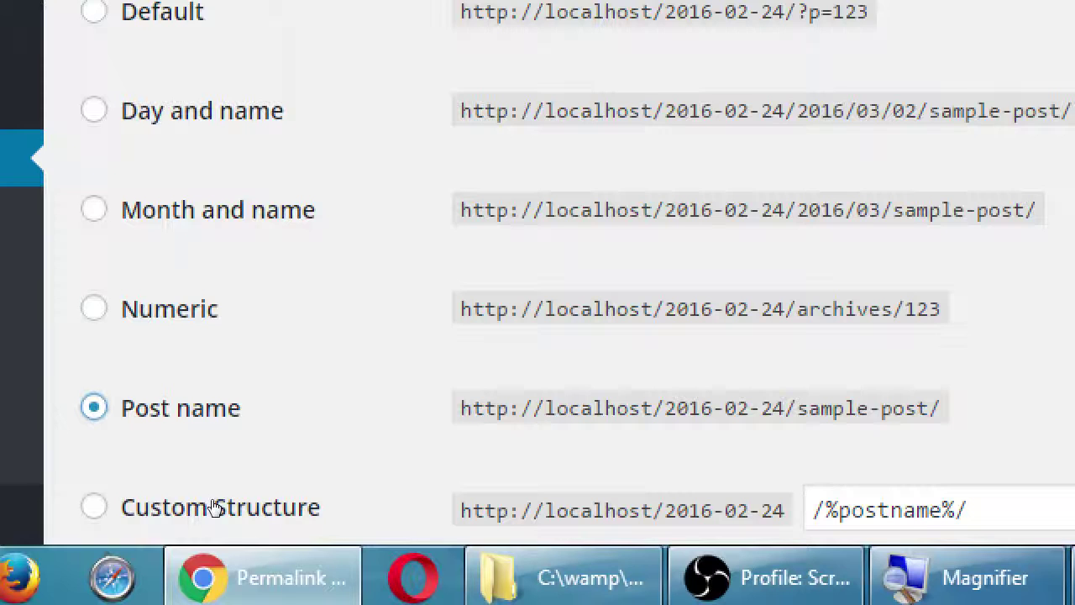
scroll(214, 506, "down", 5)
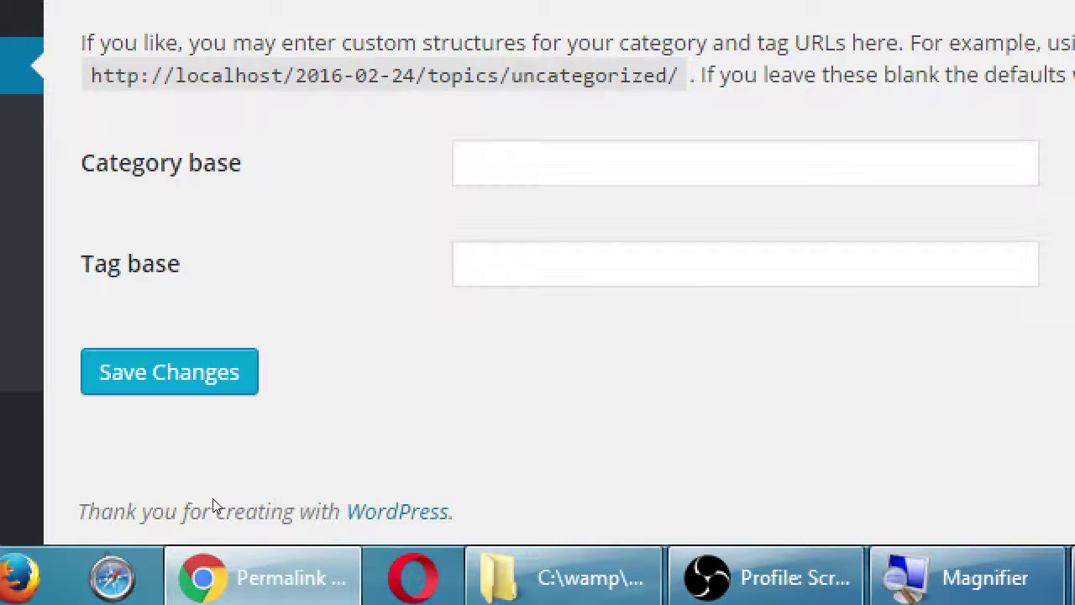
key("Tab")
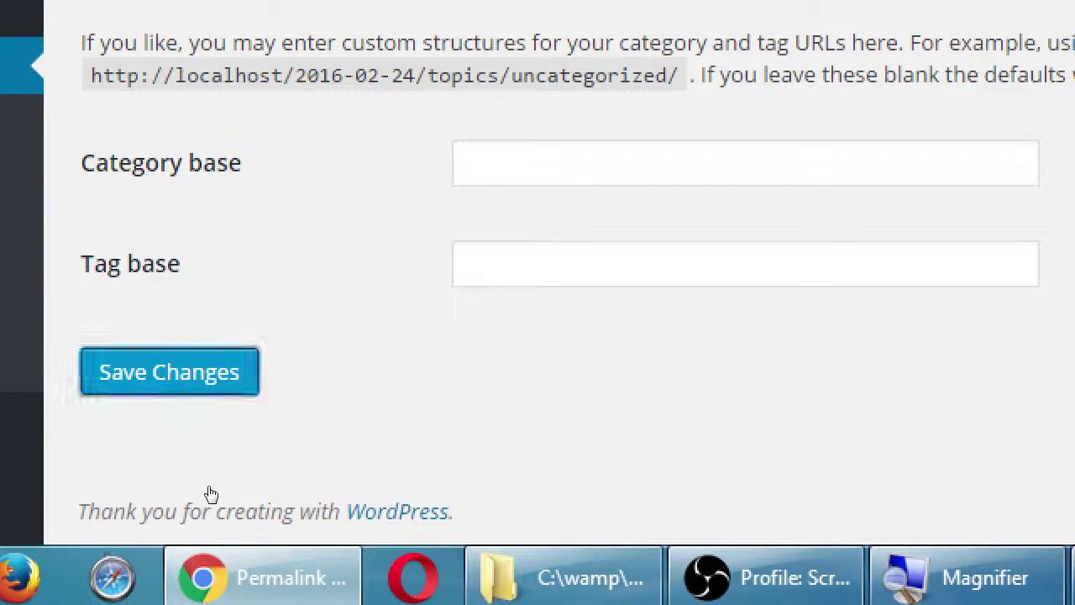
key("Return")
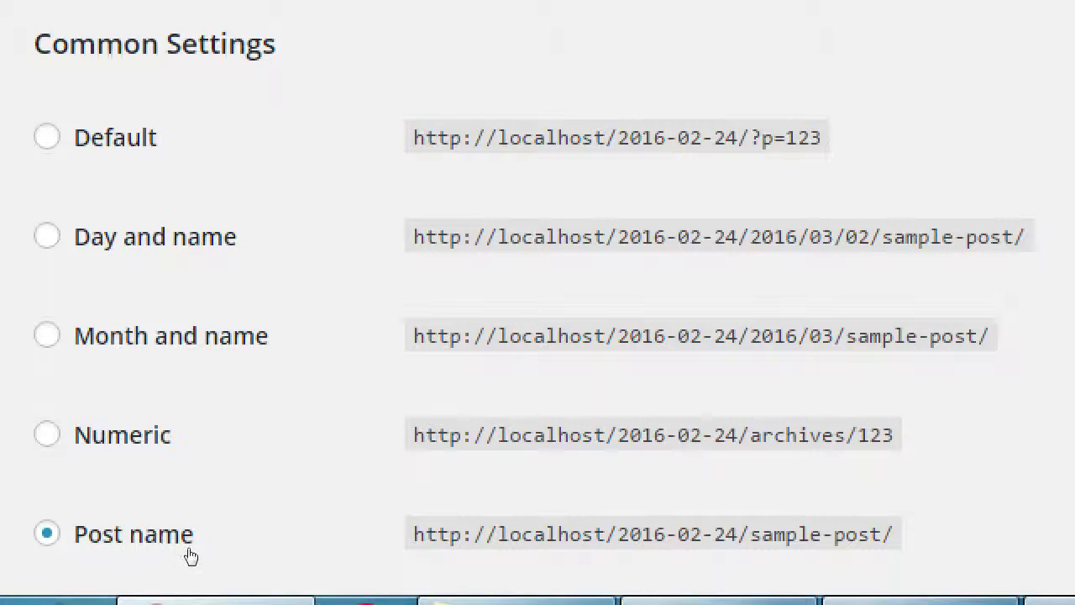
Review the Permalink Settings page down to its end and check the handout's Set the Rewrite Module section again.
scroll(175, 569, "down", 1)
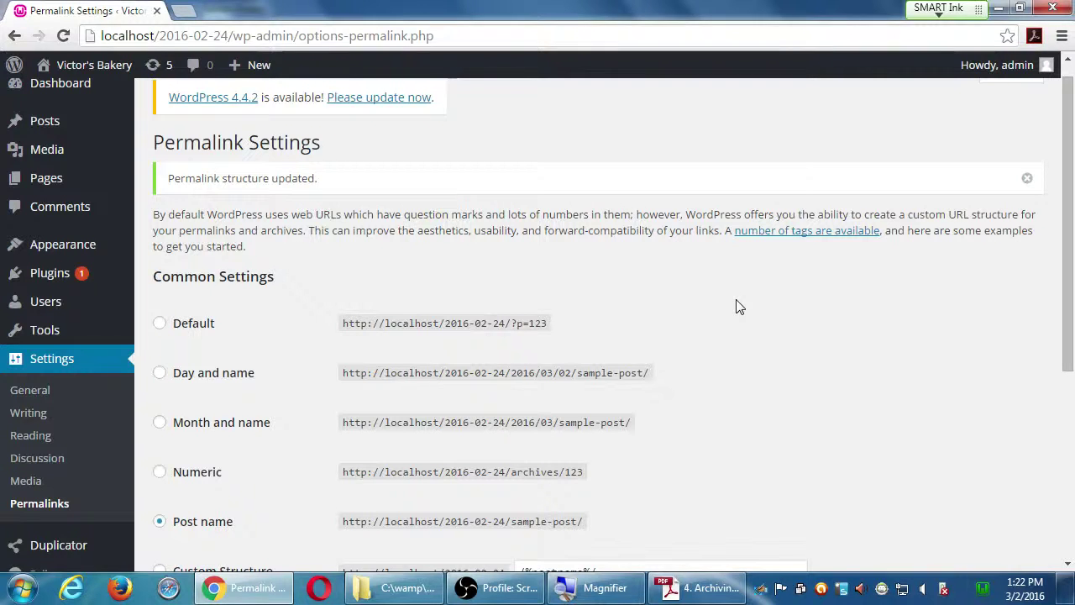
scroll(734, 305, "down", 1)
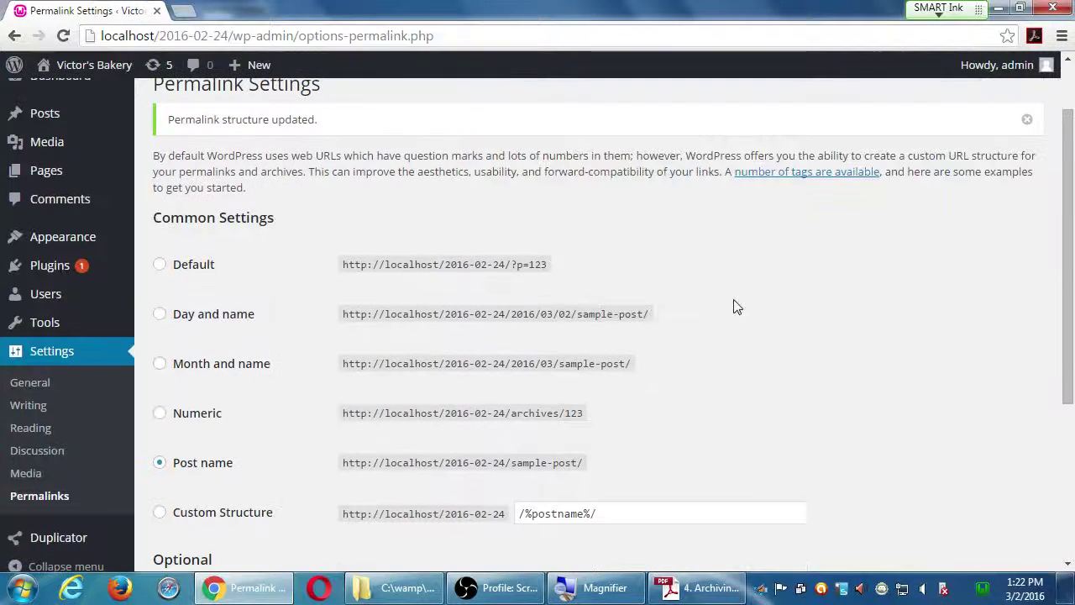
scroll(405, 445, "down", 3)
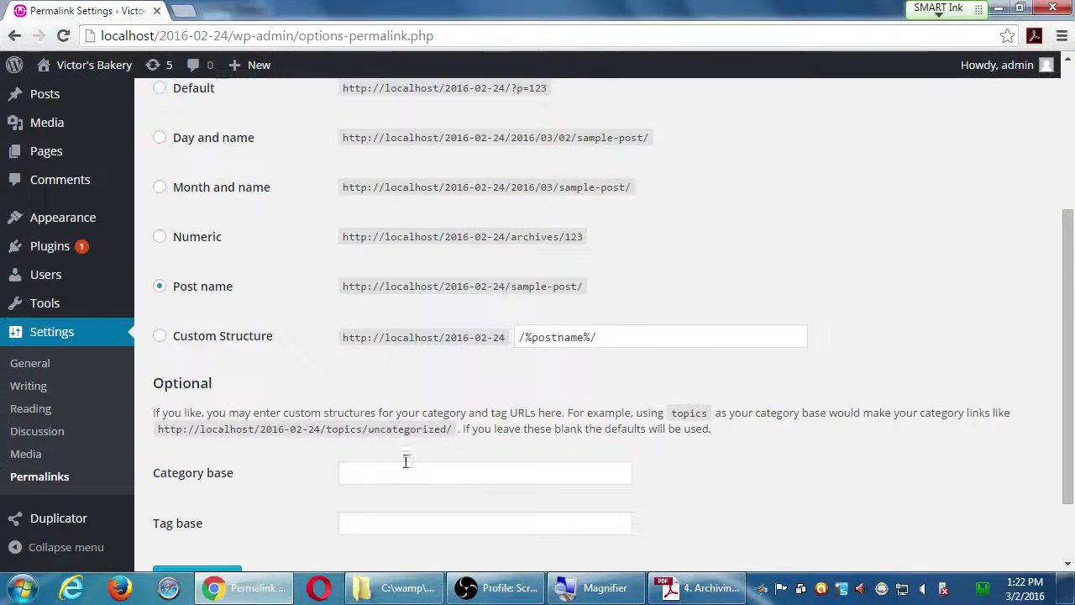
scroll(240, 504, "down", 2)
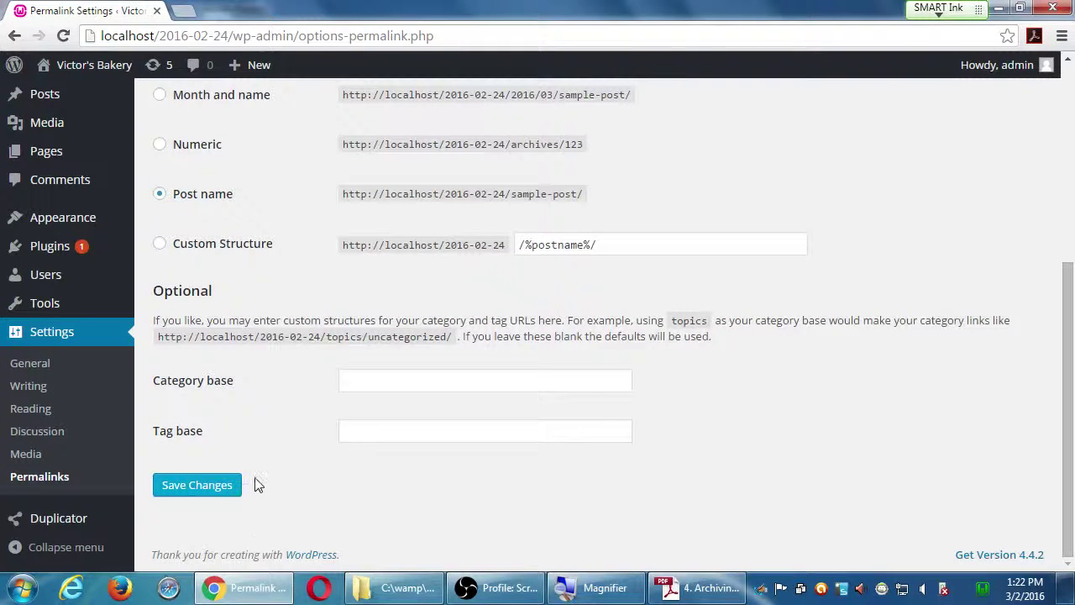
left_click(685, 593)
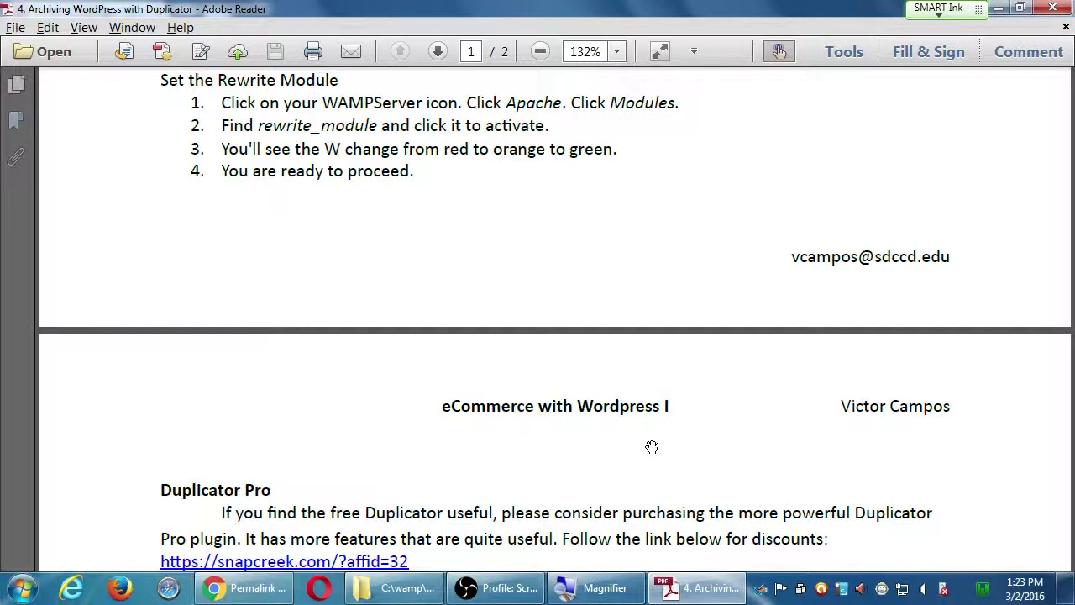
key("alt+Tab")
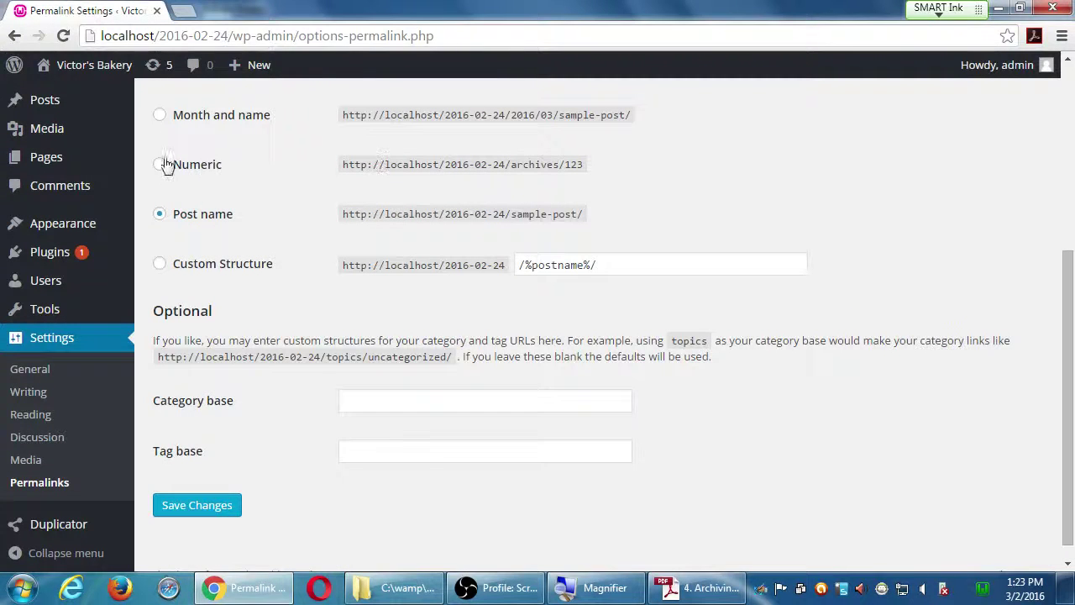
Visit the Victor's Bakery site and test its About Us, Blog and Home pages, finishing on About Us to examine the page address.
mouse_move(100, 72)
left_click(83, 94)
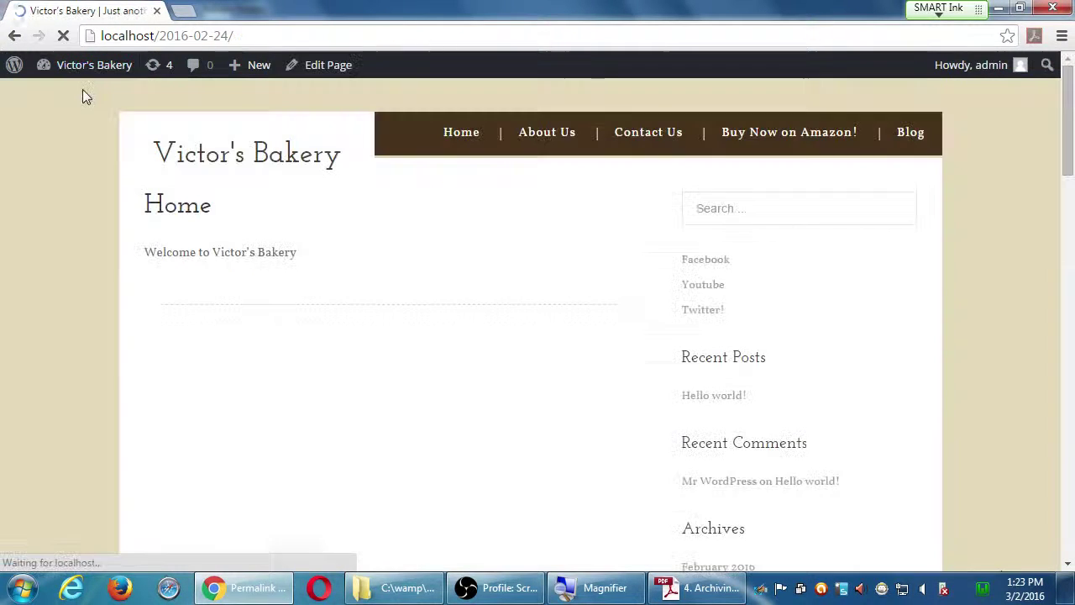
left_click(545, 132)
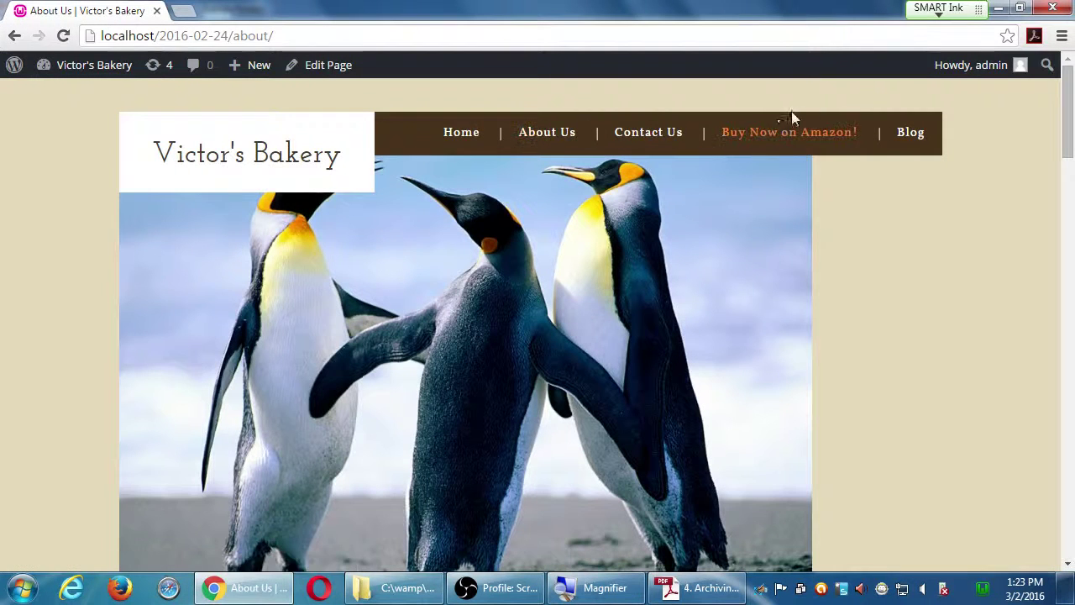
left_click(905, 134)
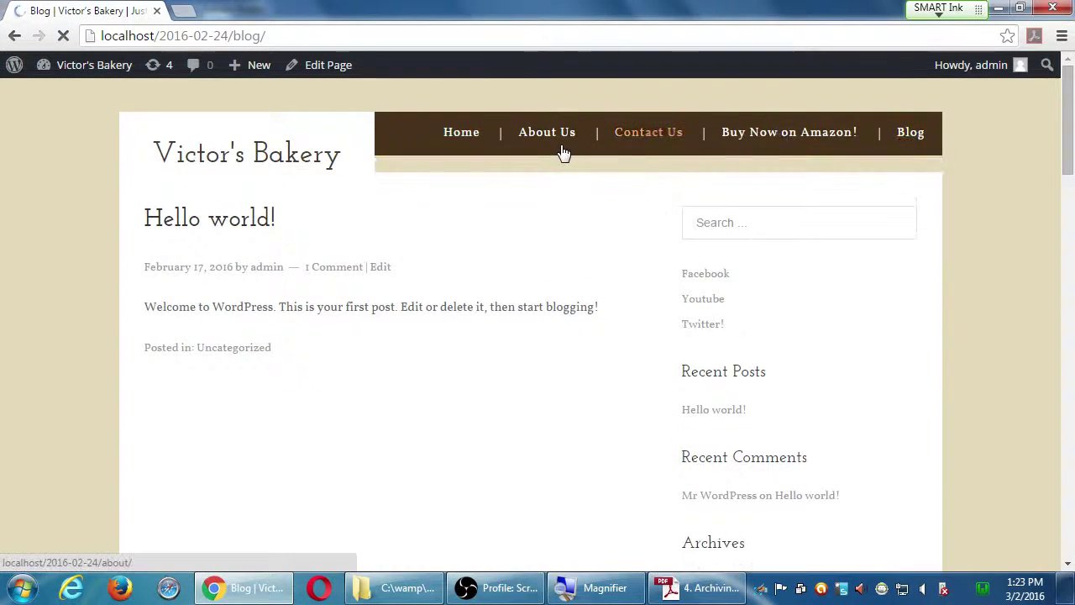
left_click(471, 149)
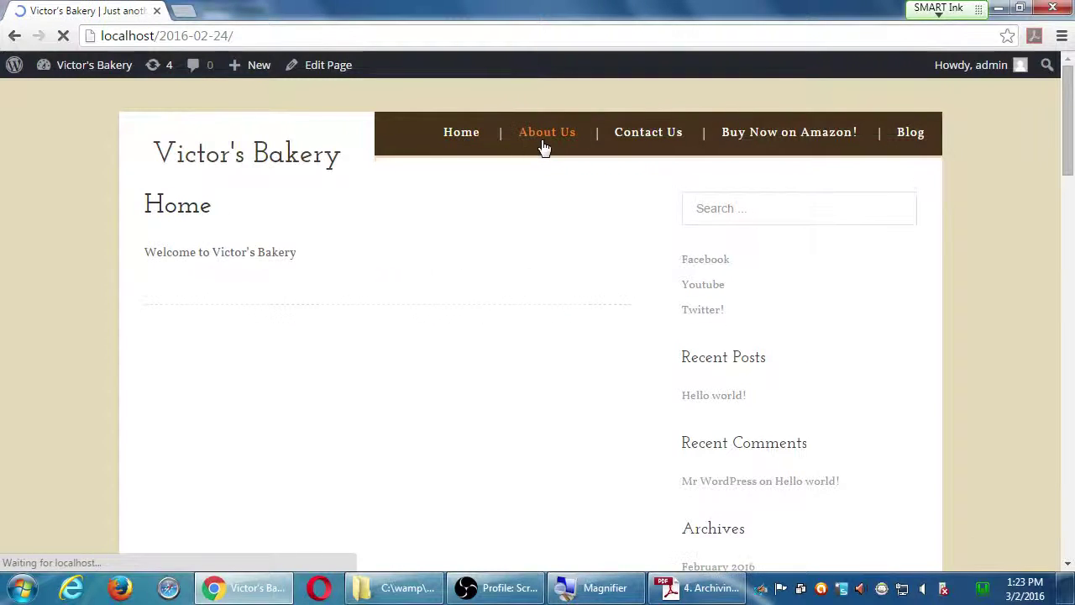
left_click(543, 144)
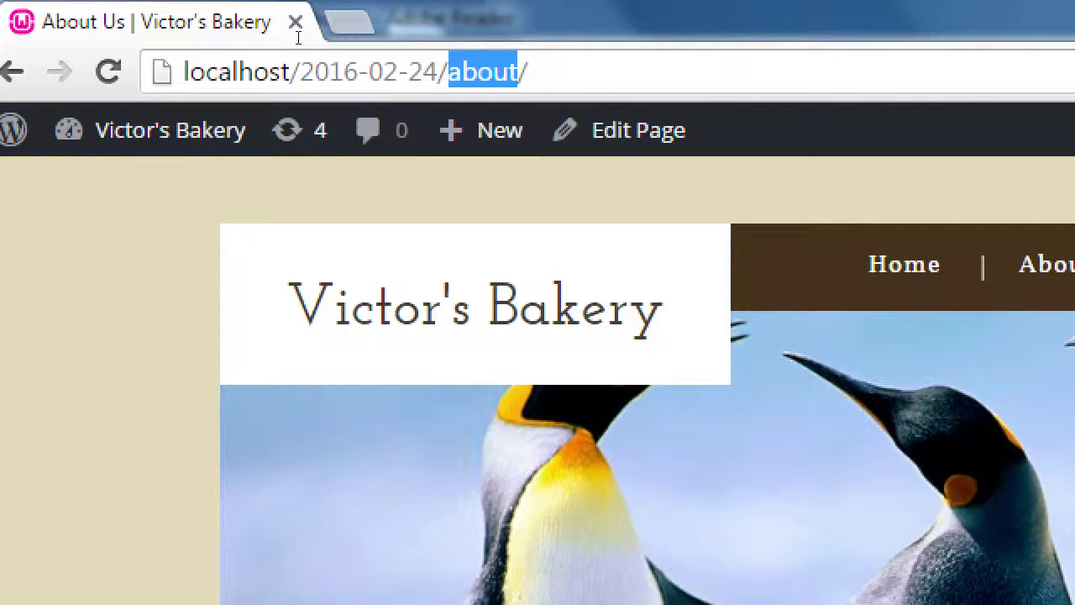
Visit the site's Contact Us page, examine its address under magnification, and reload the page.
key("super+minus")
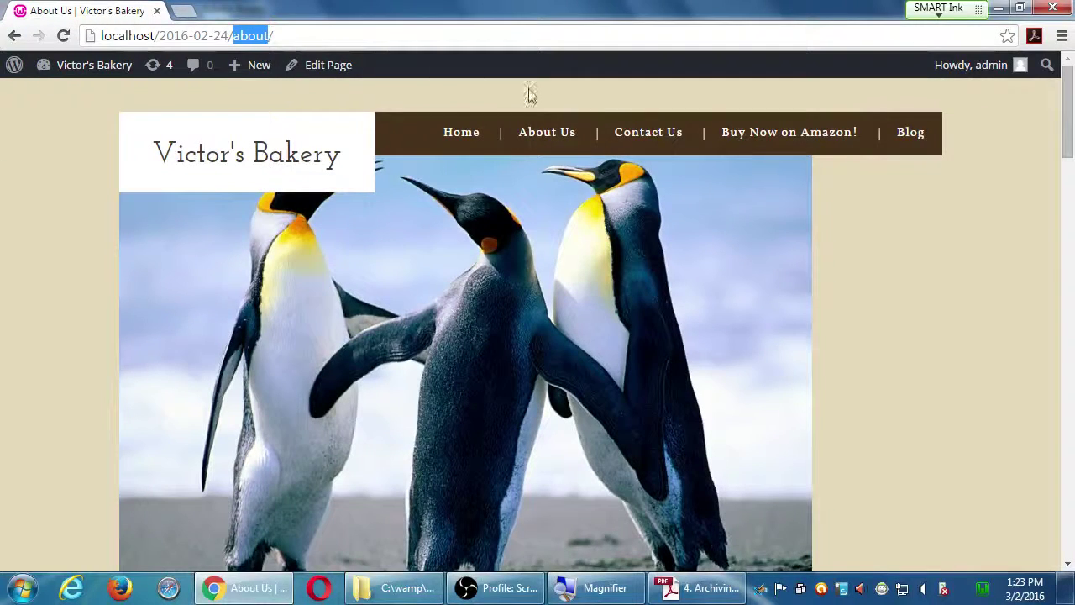
left_click(632, 136)
key("super+plus")
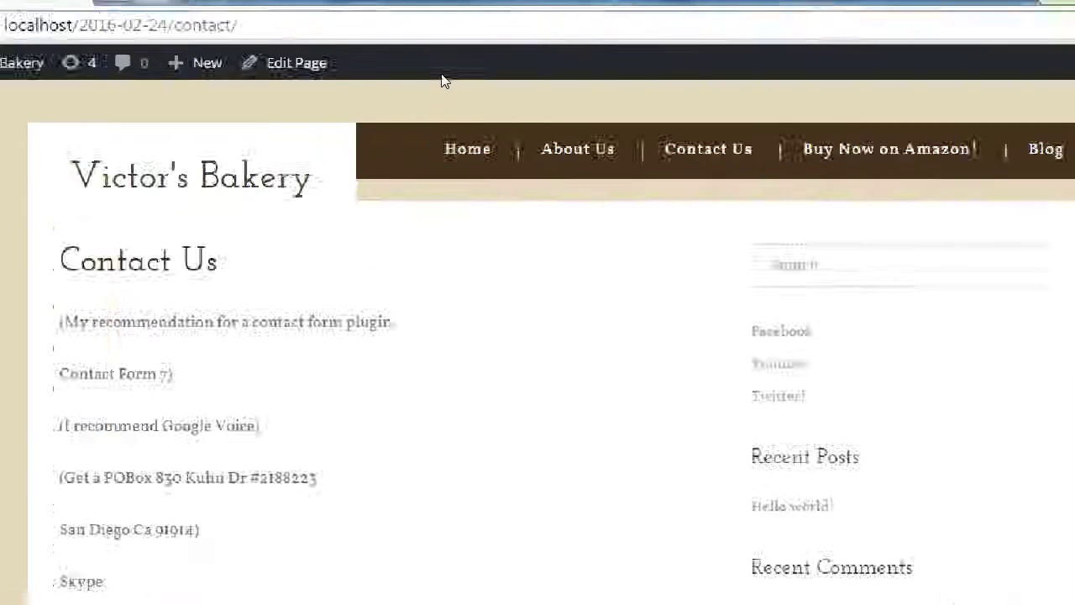
key("super+plus")
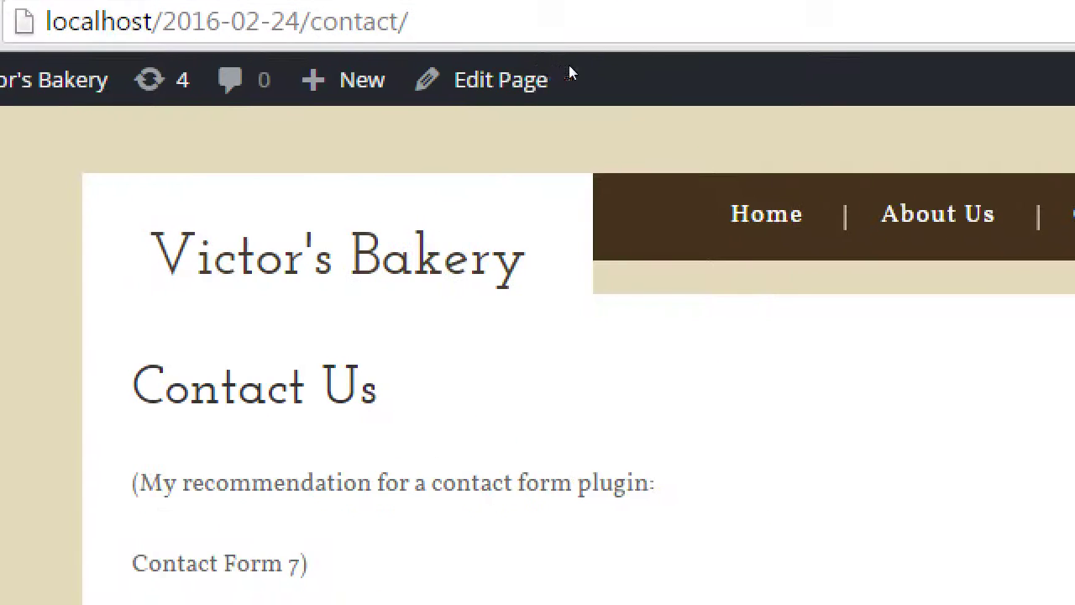
key("F5")
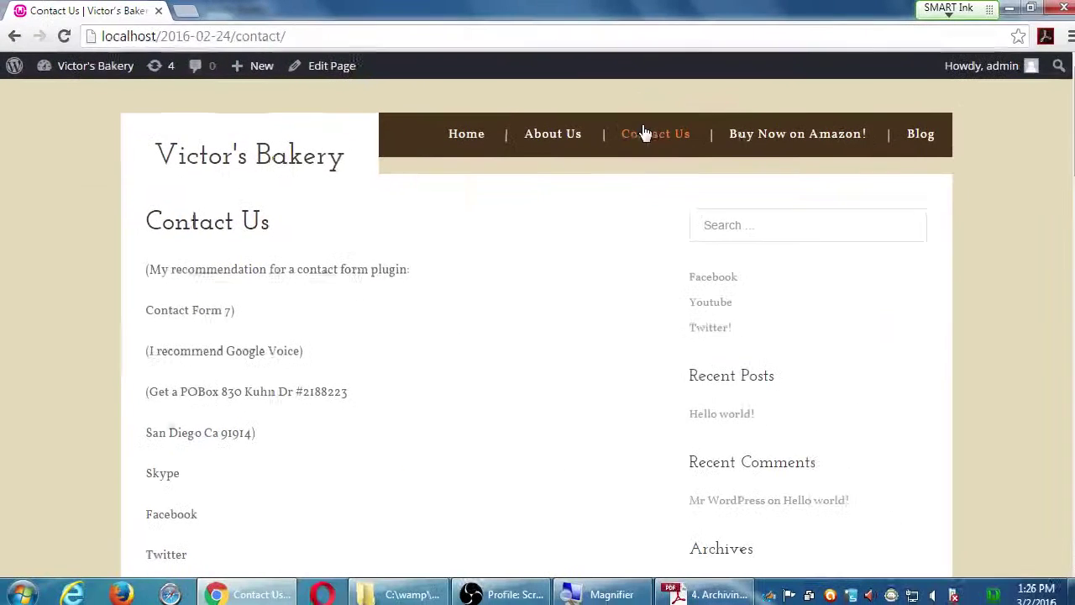
Check the WampServer tray menu, dismiss it, and visit the bakery site's Home and About Us pages.
left_click(983, 589)
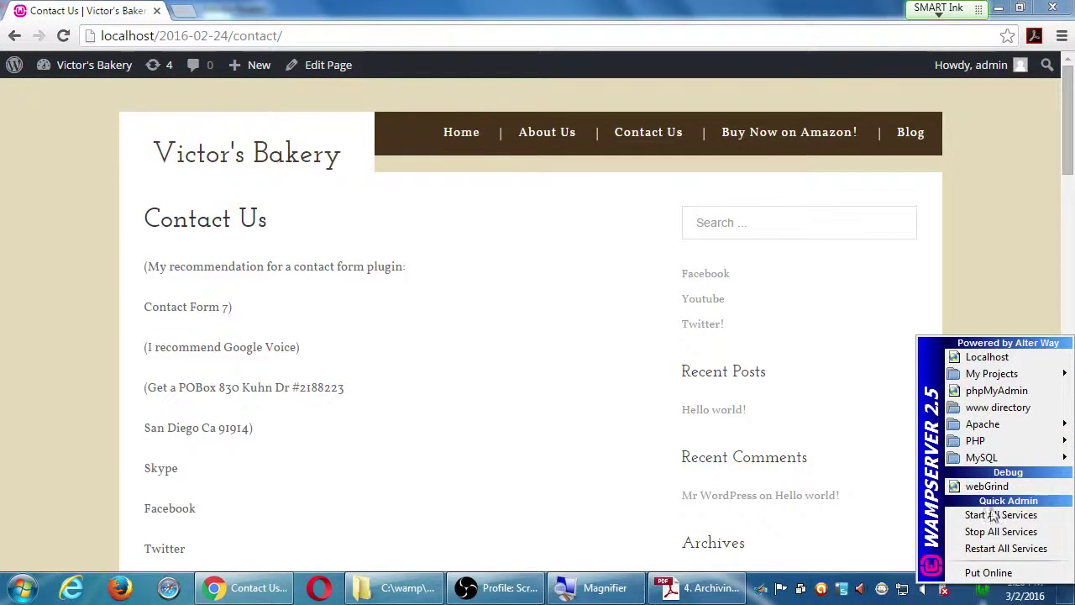
left_click(504, 221)
left_click(460, 135)
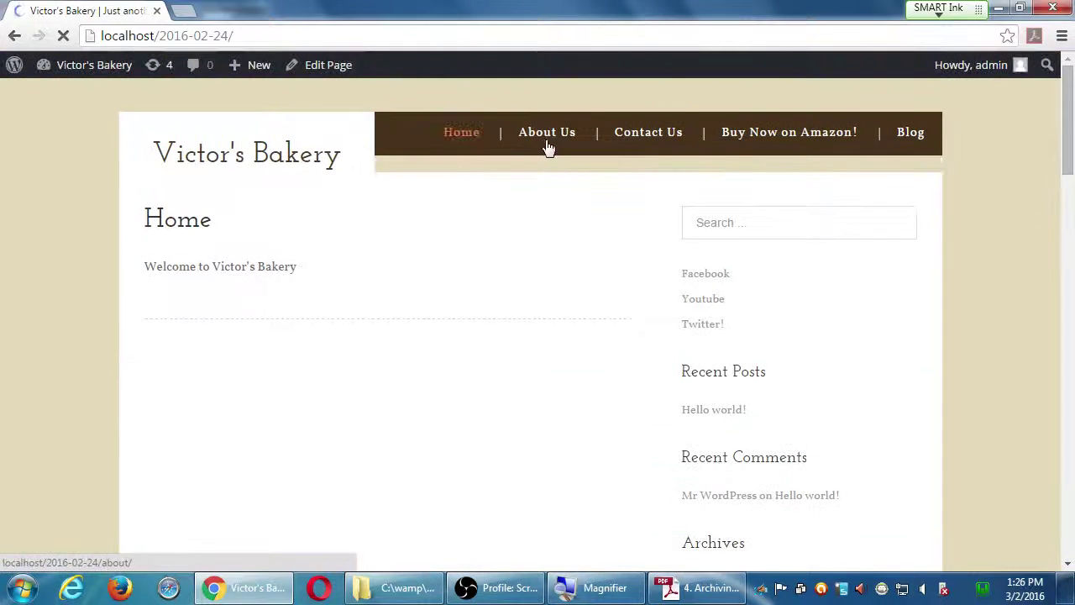
left_click(552, 144)
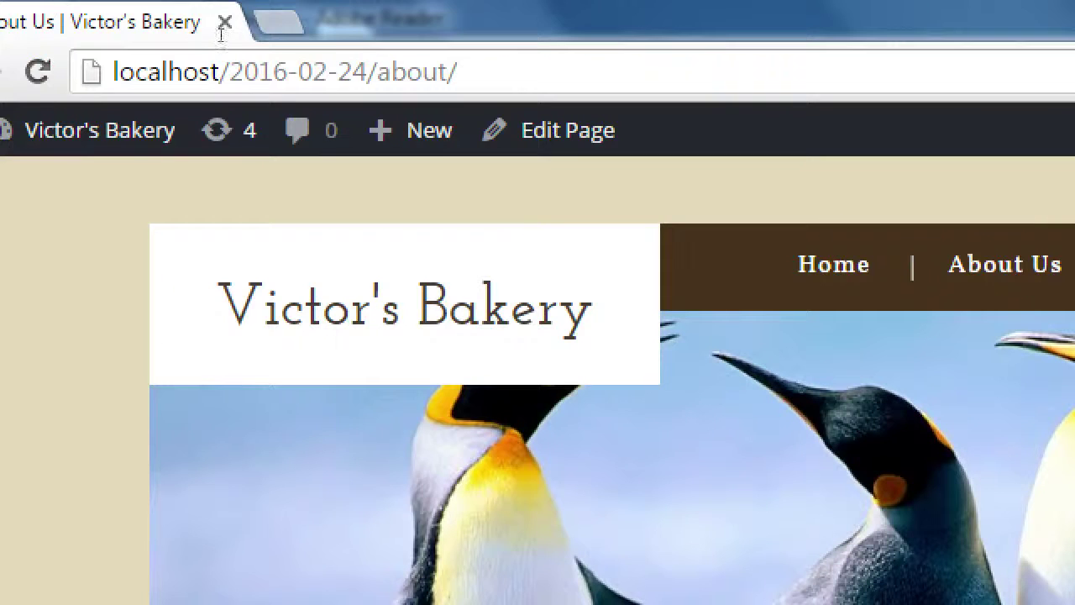
Highlight the "about" slug at the end of the About Us page's address to examine it.
key("ctrl+l")
key("End")
key("Left")
key("ctrl+shift+Left")
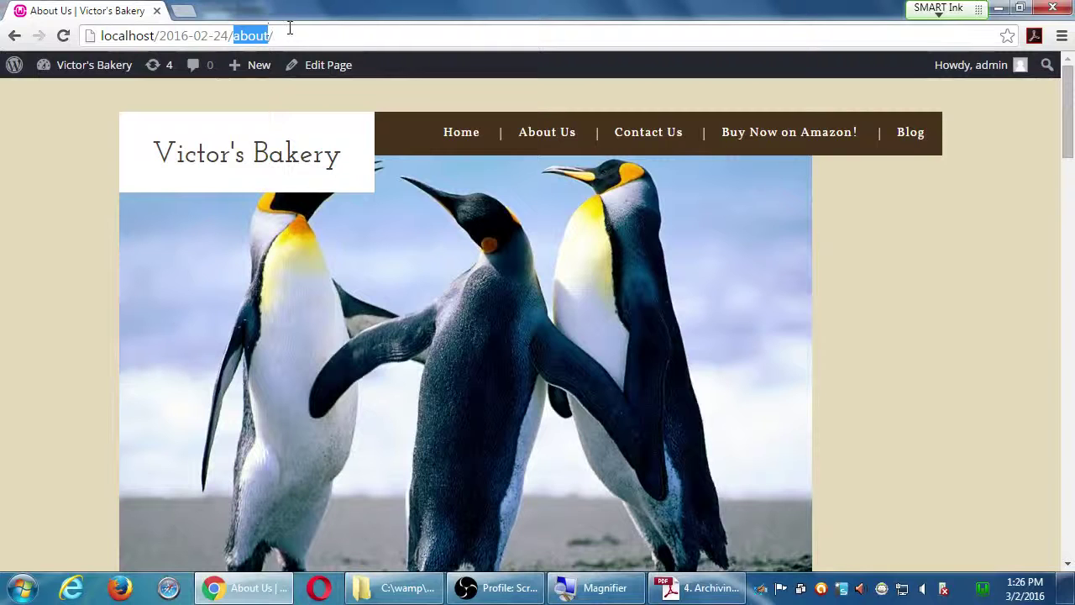
left_click(291, 34)
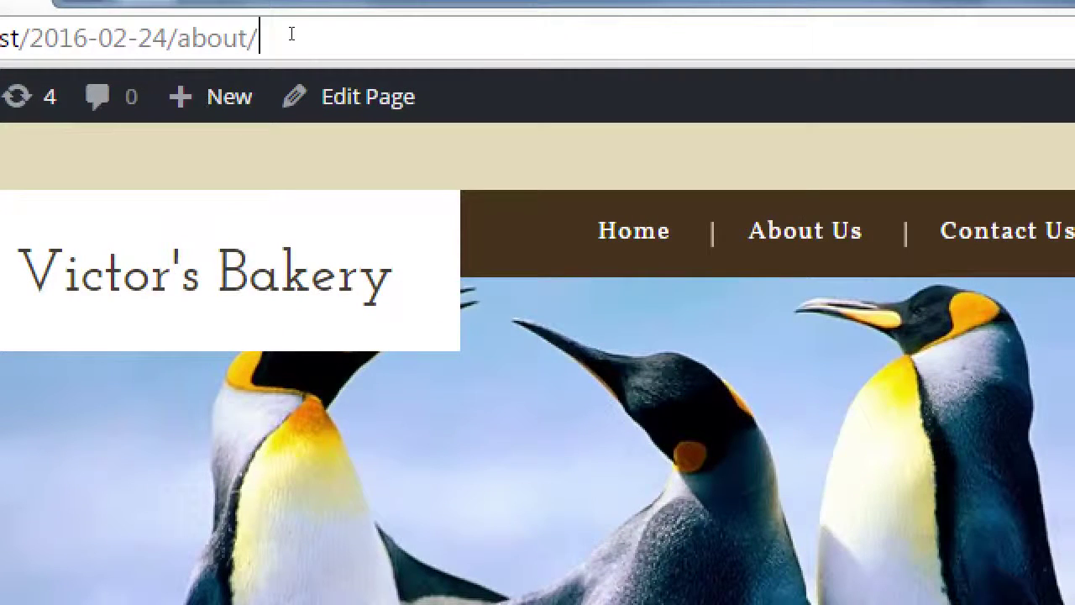
key("ctrl+shift+Left")
Replace the whole page address with the numeric-style example victor.com/p-83783, without loading it.
key("ctrl+a")
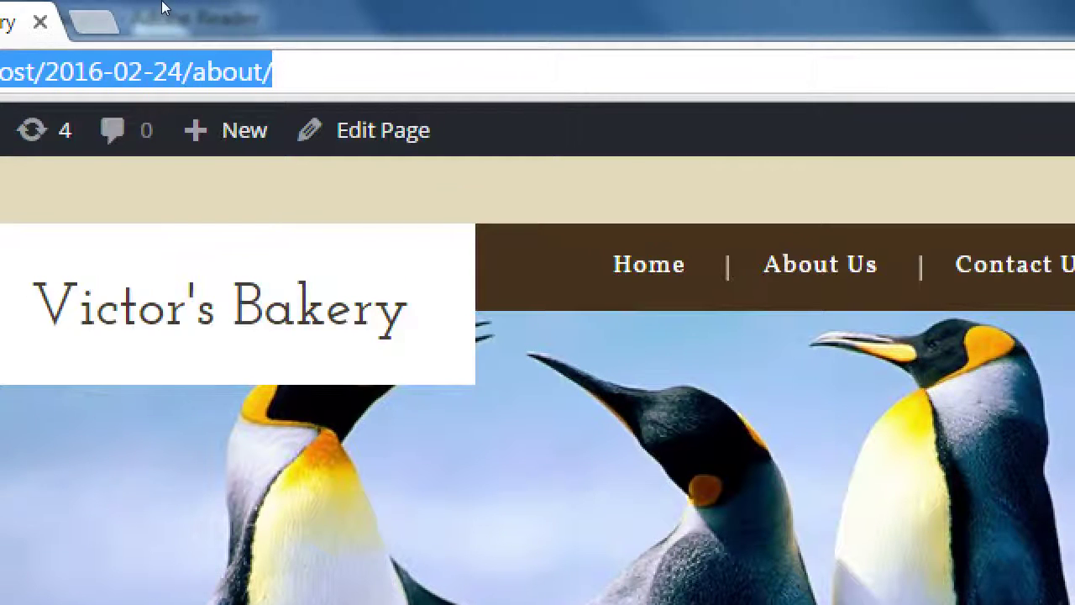
type("victor.com/p")
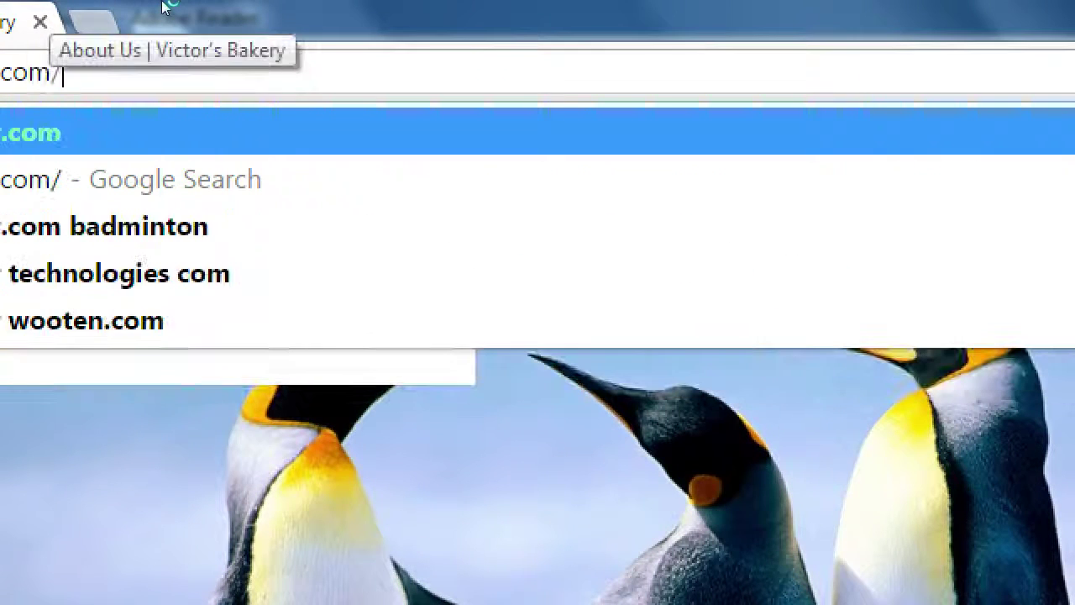
type("-83783")
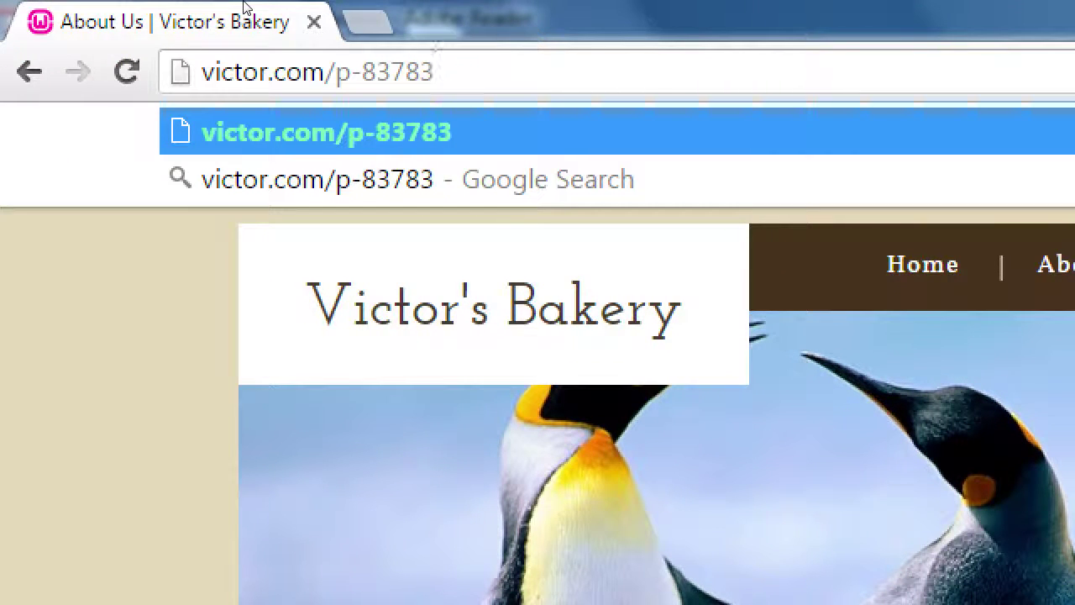
Change the example address's slug to a readable one so it reads victor.com/about-us.
key("BackSpace")
key("BackSpace")
key("BackSpace")
key("BackSpace")
key("BackSpace")
key("BackSpace")
key("BackSpace")
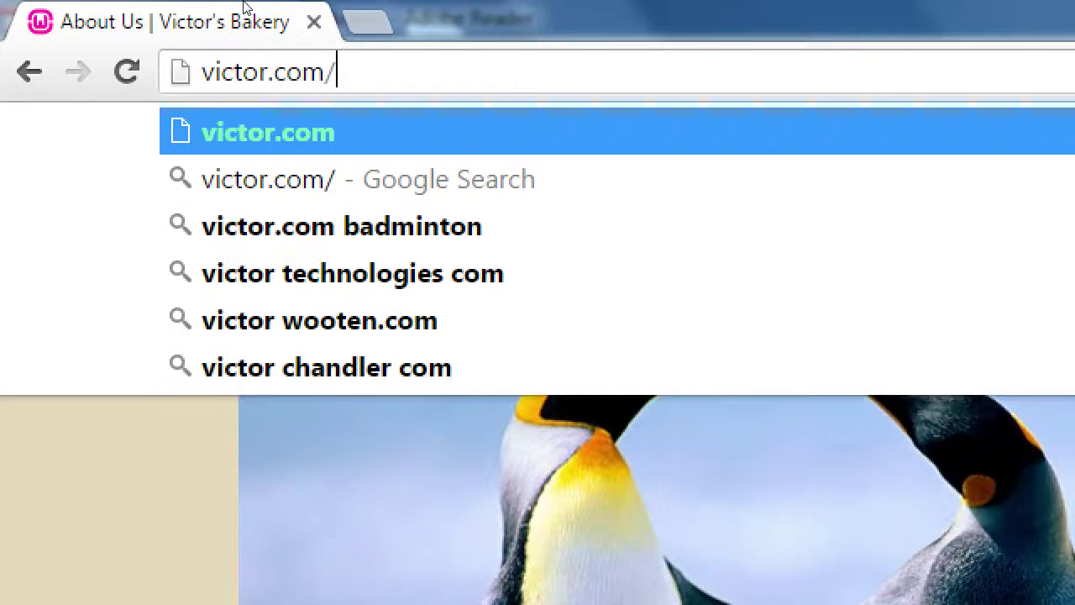
type("about0-us")
key("BackSpace")
key("BackSpace")
key("BackSpace")
key("BackSpace")
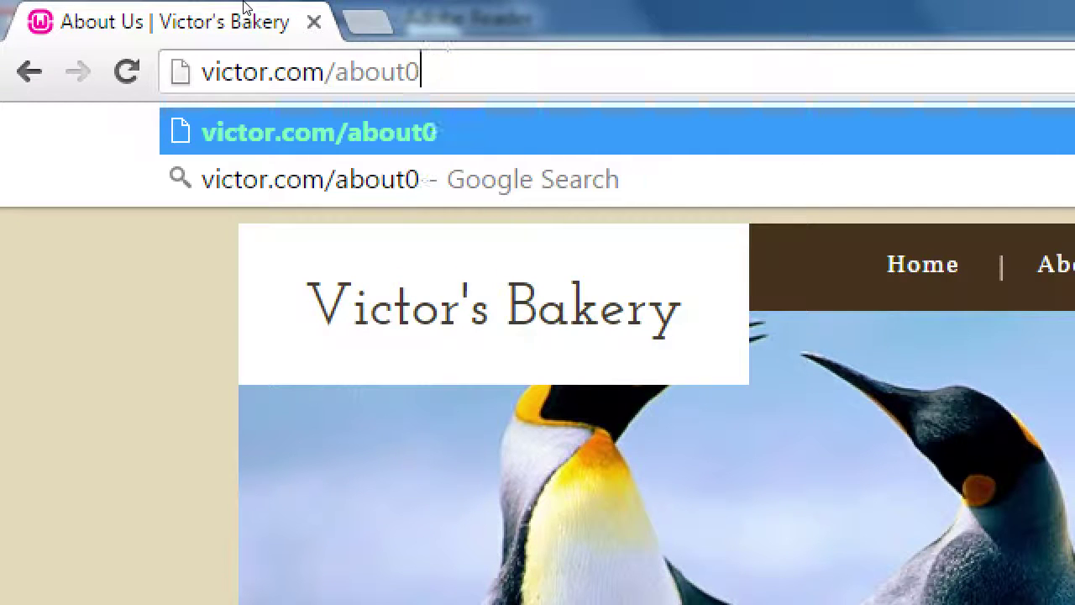
type("-us")
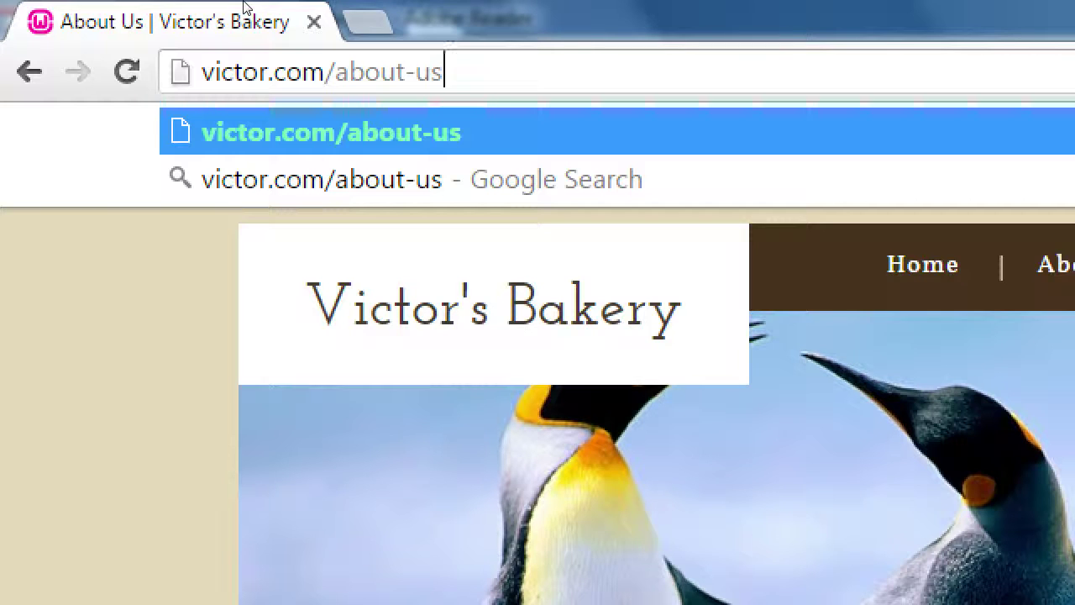
Replace the example slug with run-together words so the address reads victor.com/theproductspage.
key("BackSpace")
key("BackSpace")
key("BackSpace")
key("BackSpace")
key("BackSpace")
key("BackSpace")
key("BackSpace")
key("BackSpace")
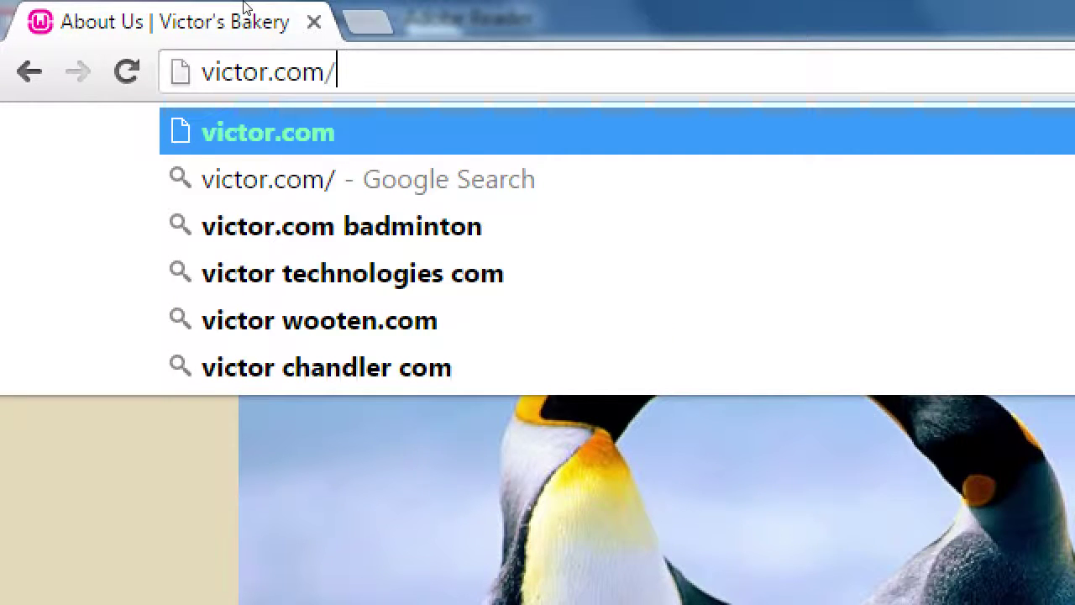
type("the-p")
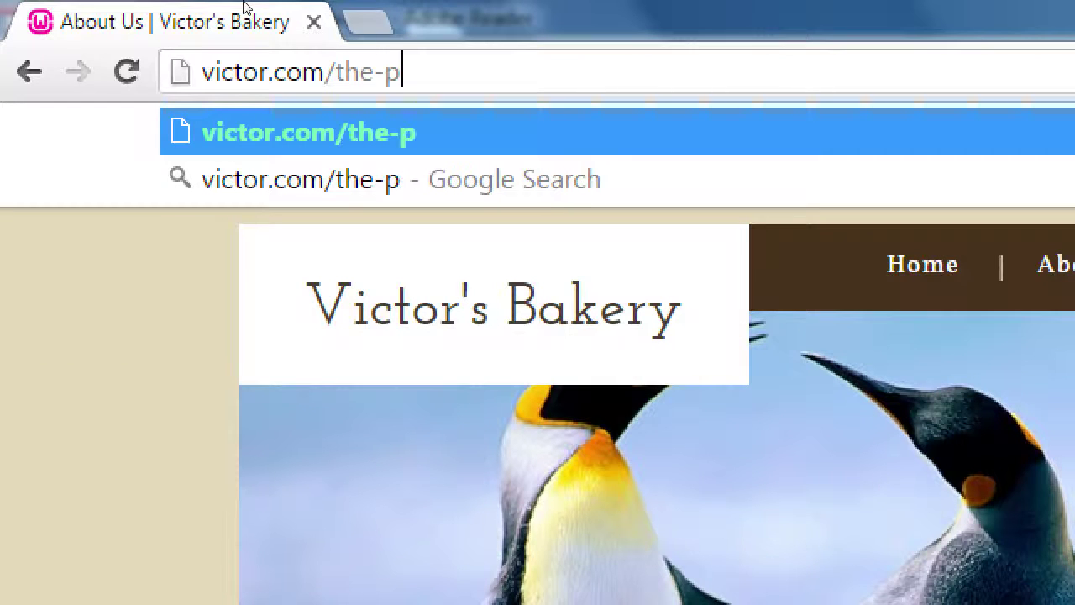
key("BackSpace")
key("BackSpace")
type("productspage")
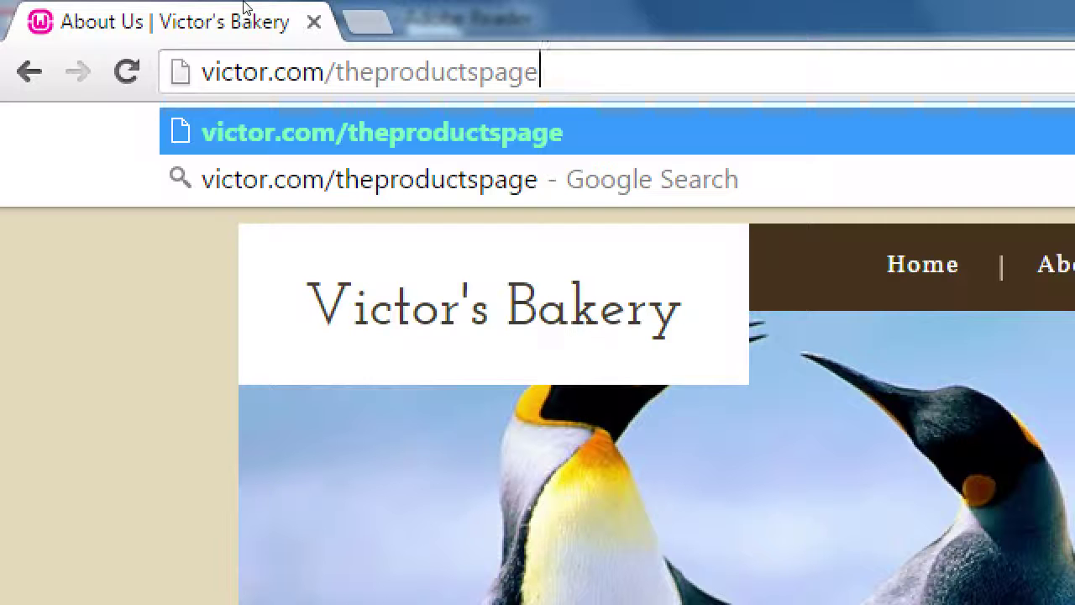
Duplicate the example address alongside the original and hyphenate the copy's slug as victor.com/the-products-page for comparison.
key("ctrl+a")
key("ctrl+c")
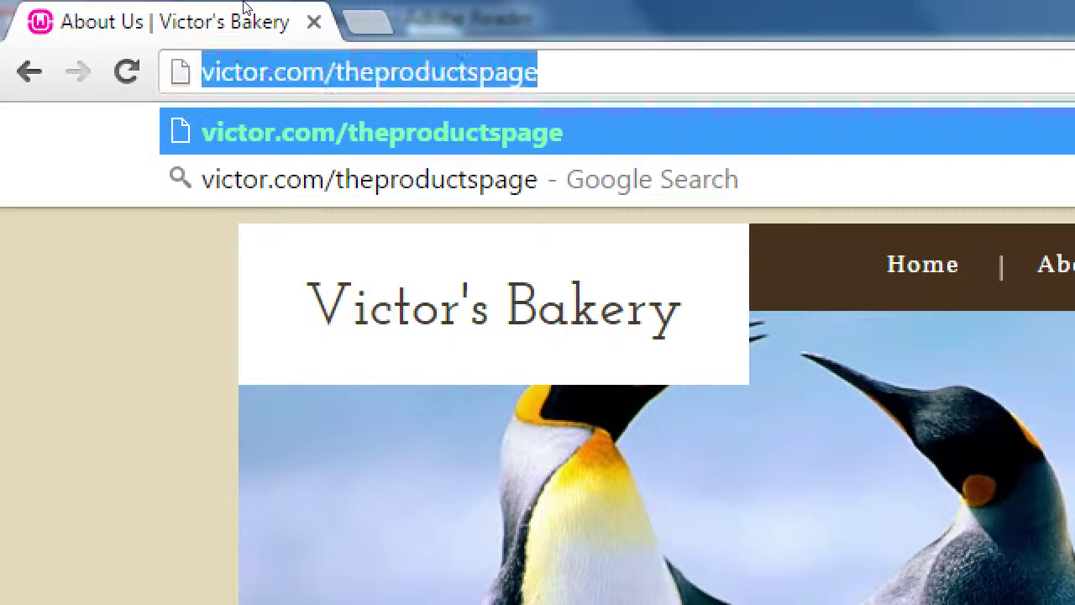
key("End")
key("ctrl+v")
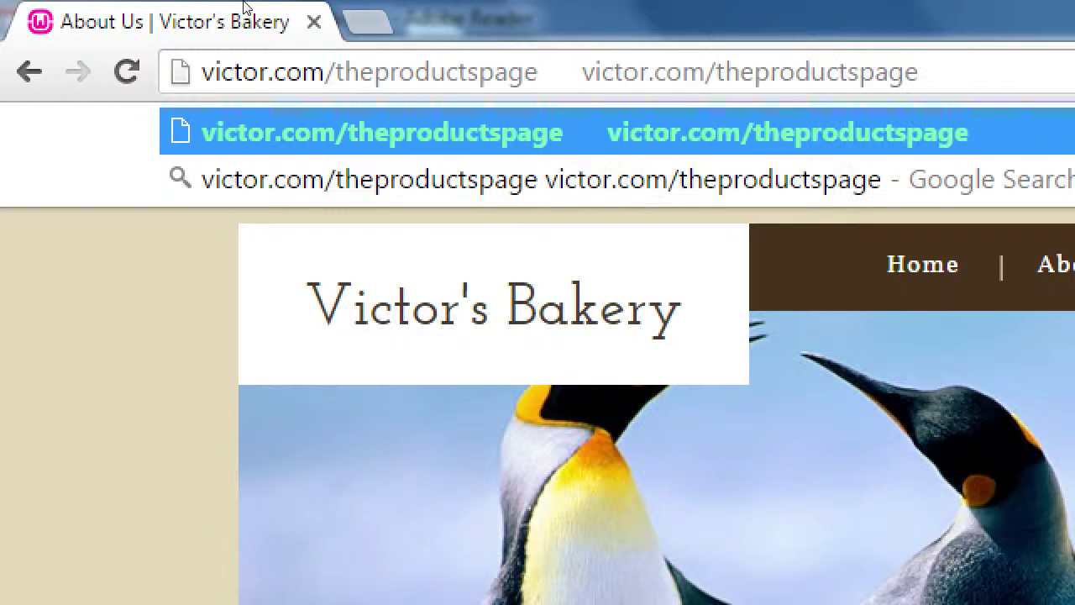
key("BackSpace")
key("BackSpace")
key("BackSpace")
key("BackSpace")
key("BackSpace")
key("BackSpace")
key("BackSpace")
key("BackSpace")
key("BackSpace")
key("BackSpace")
key("BackSpace")
key("BackSpace")
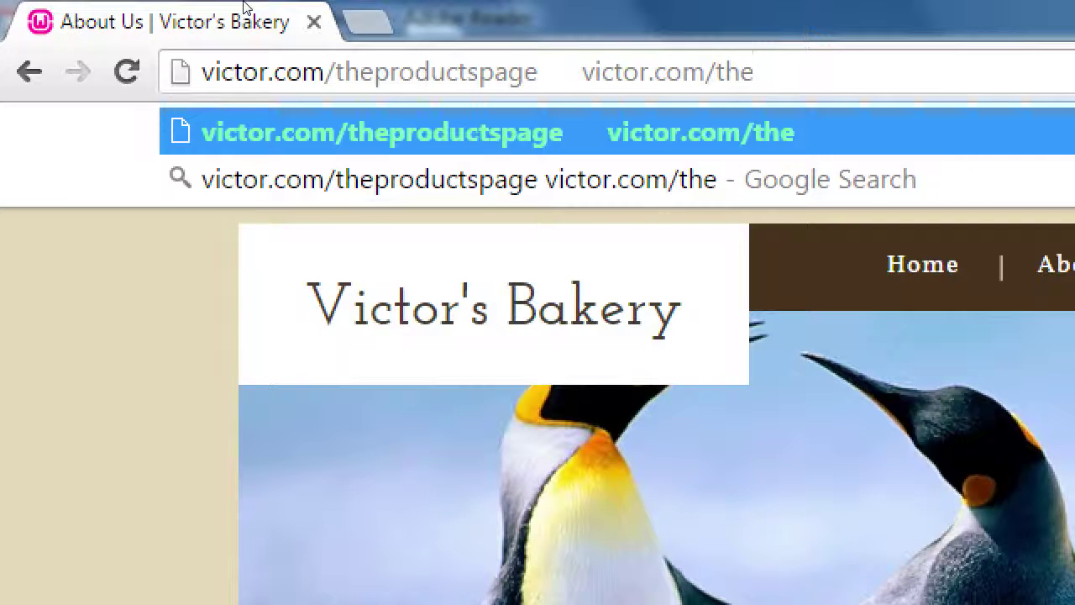
type("-products-pagte")
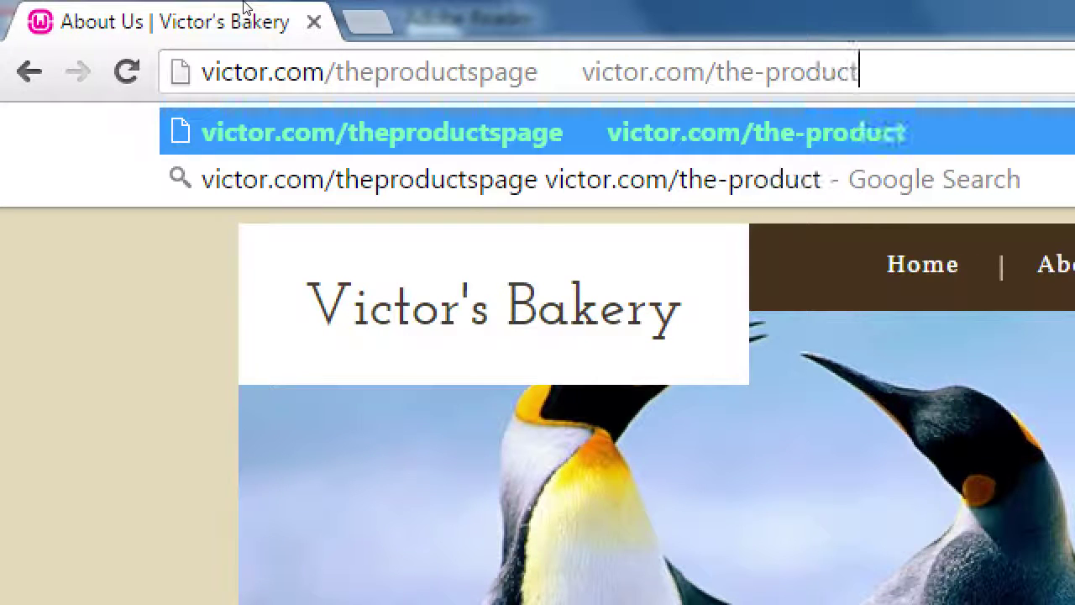
key("BackSpace")
key("BackSpace")
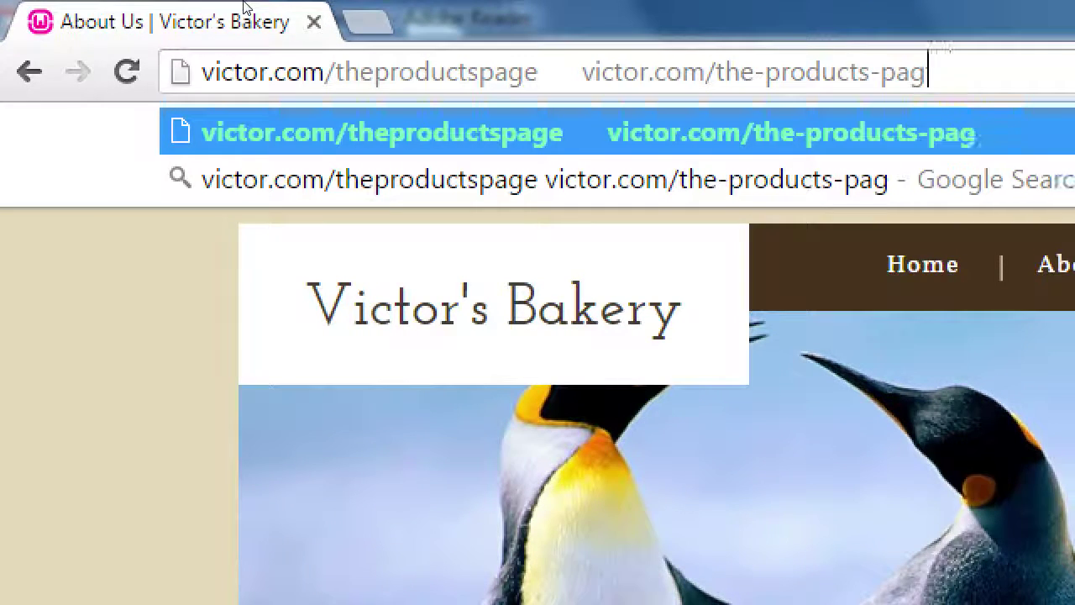
type("e")
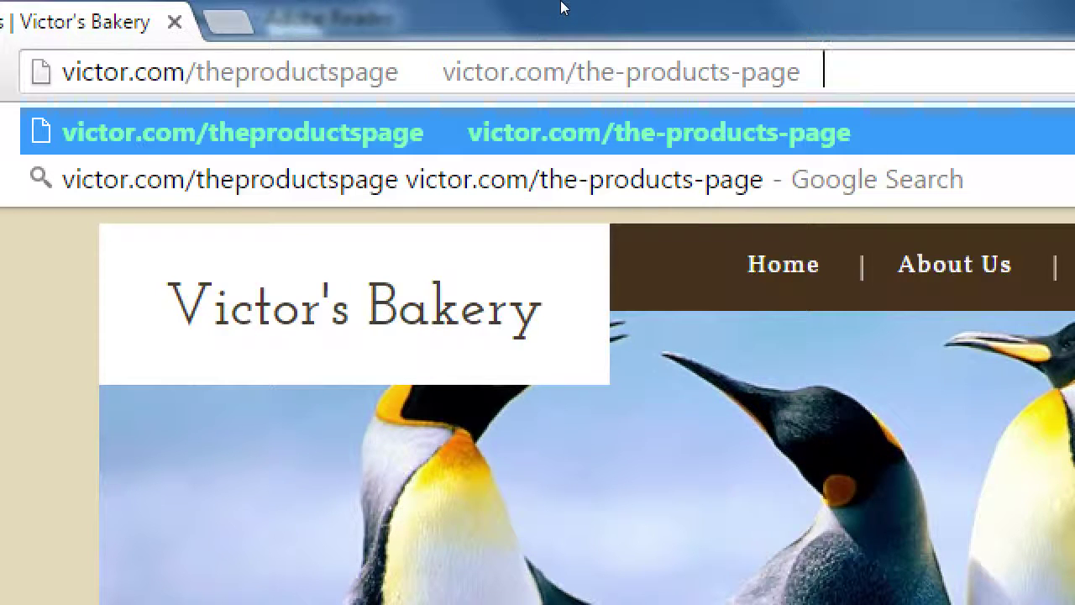
Clear both product page examples back to victor.com/ and write the hyphenated post address victor.com/what-is-peach-social-network.
key("BackSpace")
key("BackSpace")
key("BackSpace")
key("BackSpace")
key("BackSpace")
key("BackSpace")
key("BackSpace")
key("BackSpace")
key("BackSpace")
key("BackSpace")
key("BackSpace")
key("BackSpace")
key("BackSpace")
key("BackSpace")
key("BackSpace")
key("BackSpace")
key("BackSpace")
key("BackSpace")
key("BackSpace")
key("BackSpace")
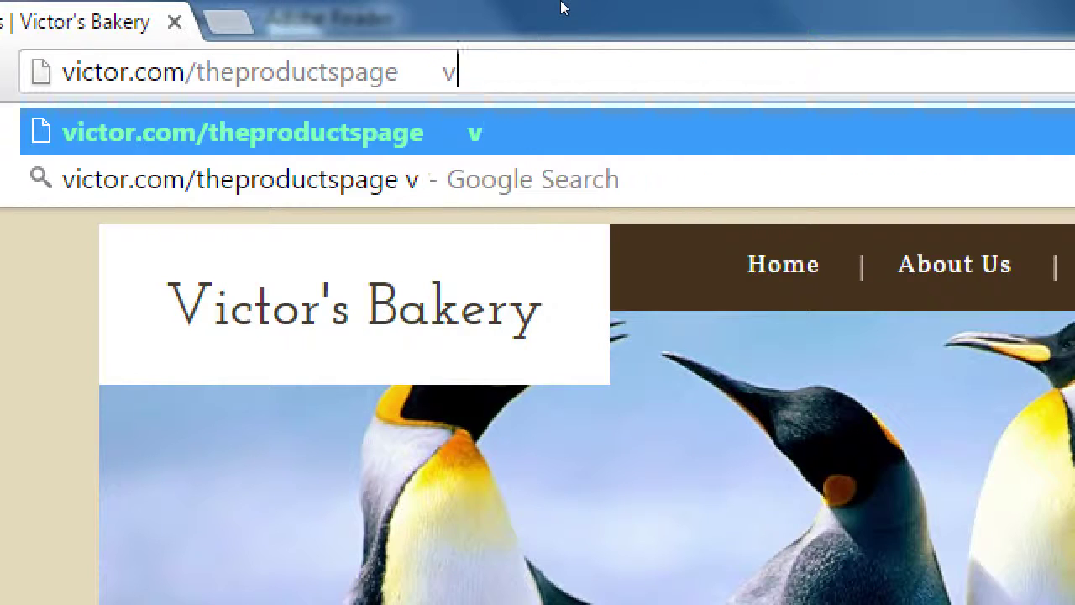
key("BackSpace")
key("BackSpace")
key("BackSpace")
key("BackSpace")
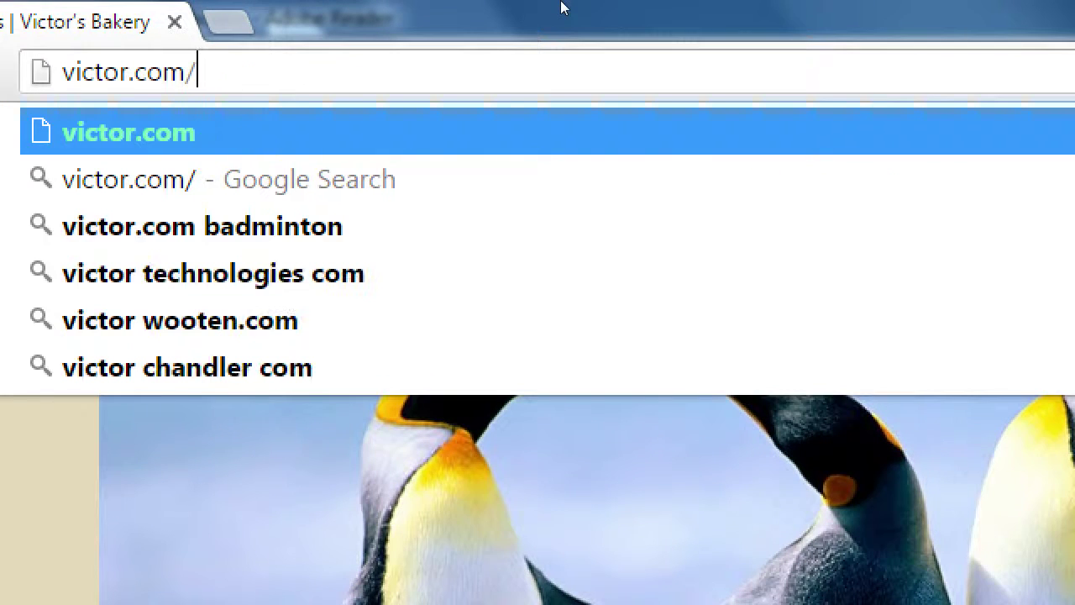
type("what")
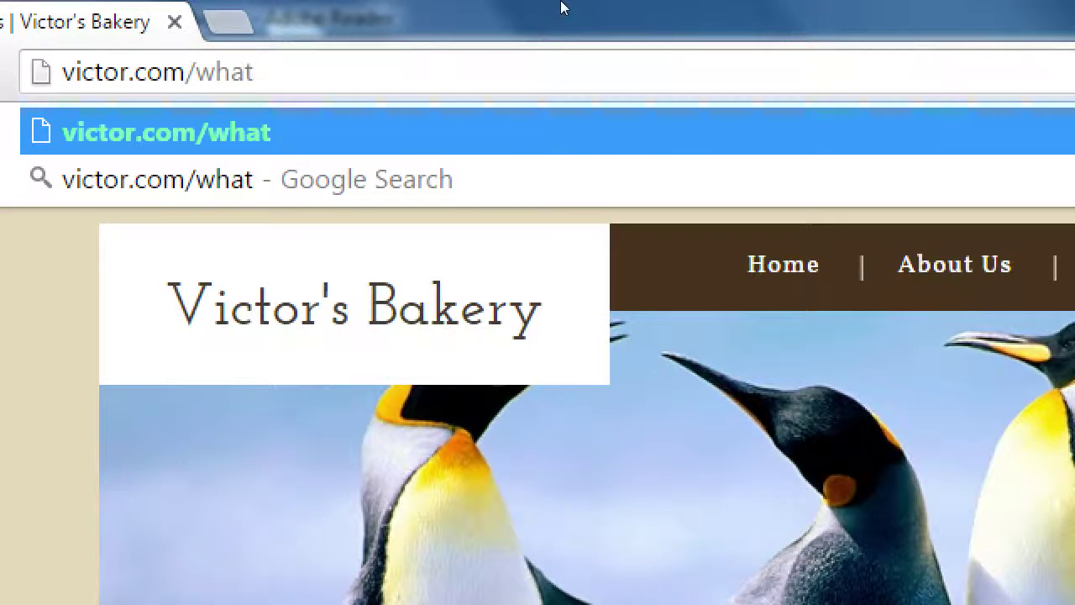
type("-is-")
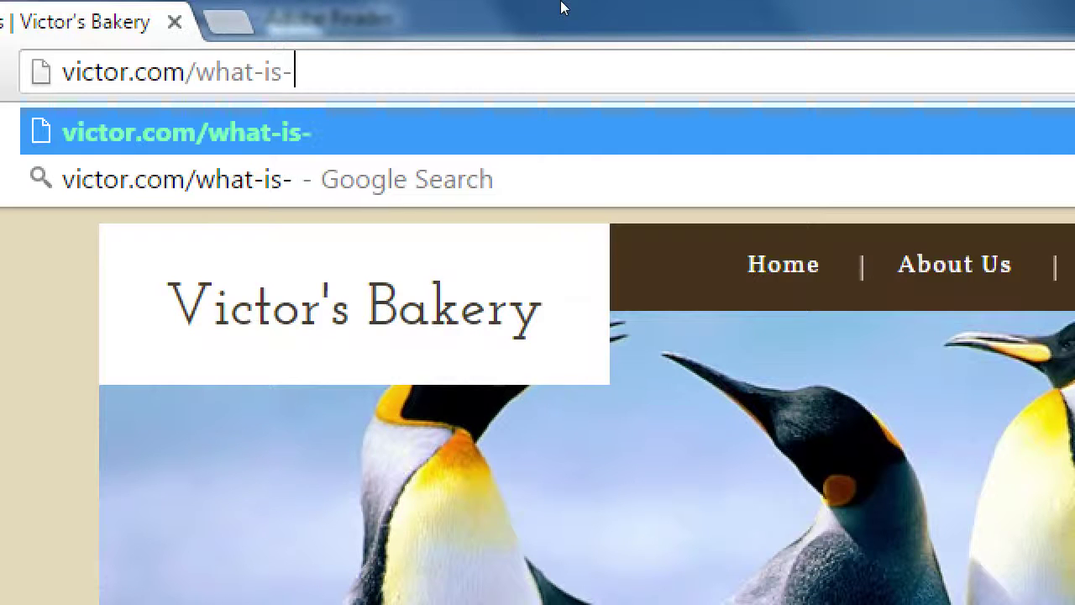
type("peach-sona")
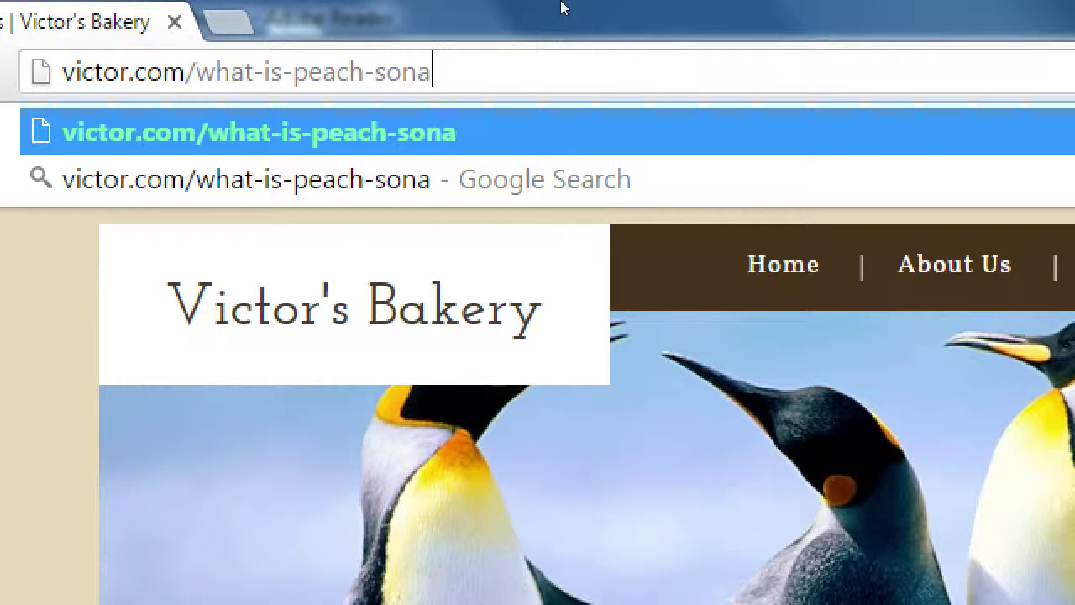
key("BackSpace")
key("BackSpace")
type("cial-network")
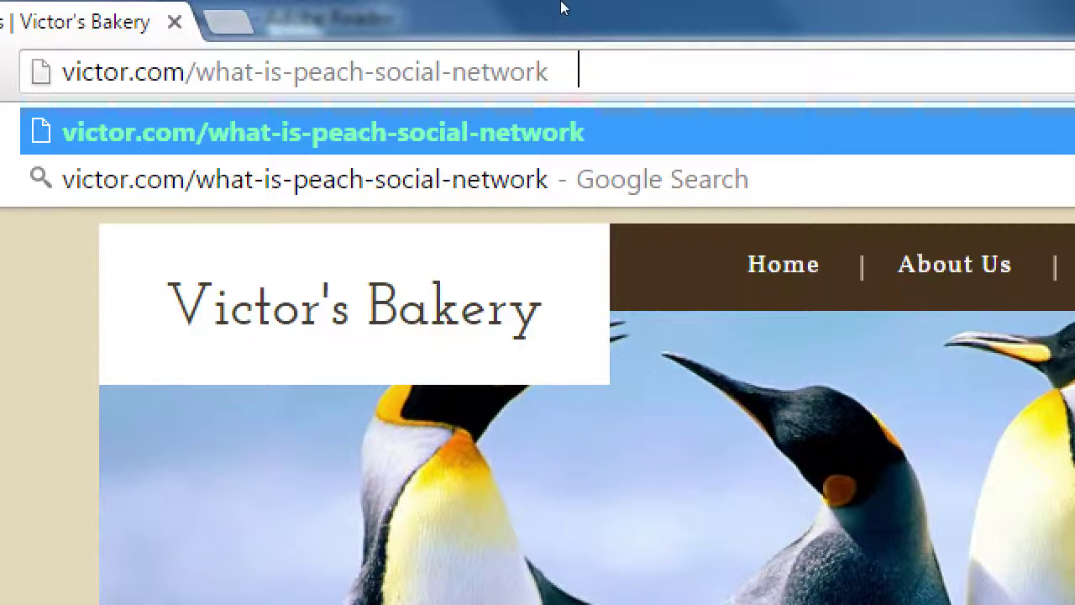
Duplicate the hyphenated address beside itself and remove the copy's hyphens so it reads victor.com/whatispeachsocialnetwork.
key("ctrl+a")
key("ctrl+c")
key("End")
key("ctrl+v")
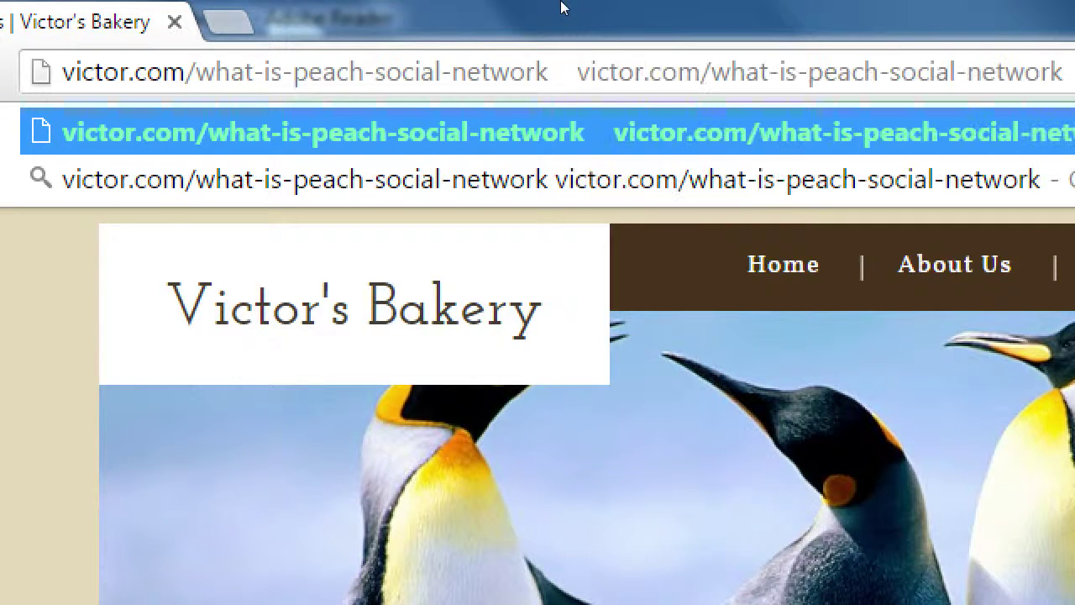
key("Left")
key("Left")
key("Left")
key("Left")
key("Left")
key("Left")
key("Left")
key("BackSpace")
key("Left")
key("Left")
key("Left")
key("Left")
key("Left")
key("Left")
key("BackSpace")
key("Left")
key("Left")
key("Left")
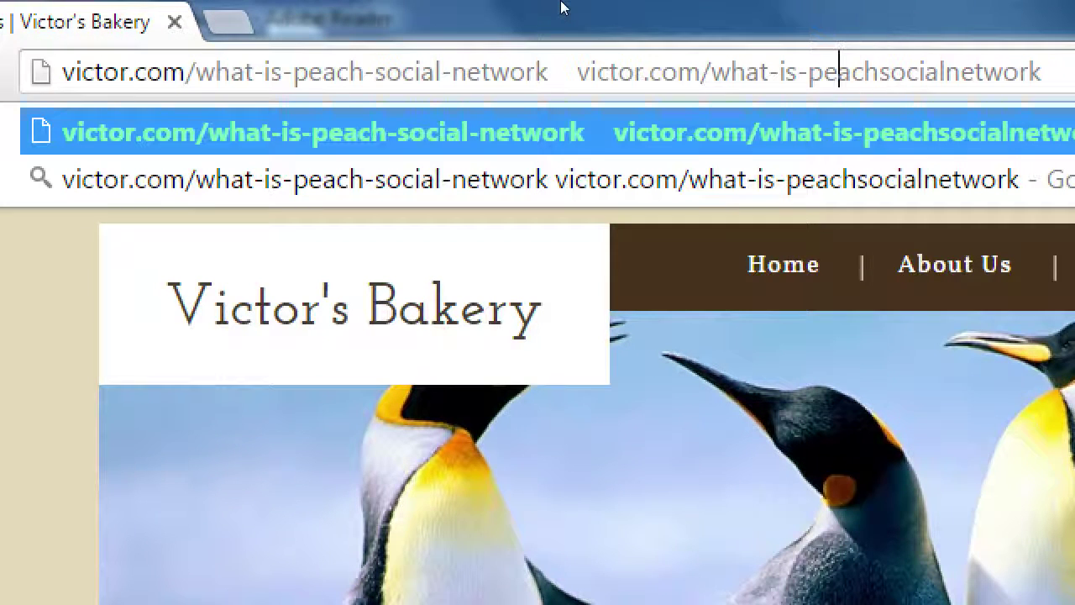
key("Left")
key("Left")
key("BackSpace")
key("Left")
key("Left")
key("BackSpace")
key("End")
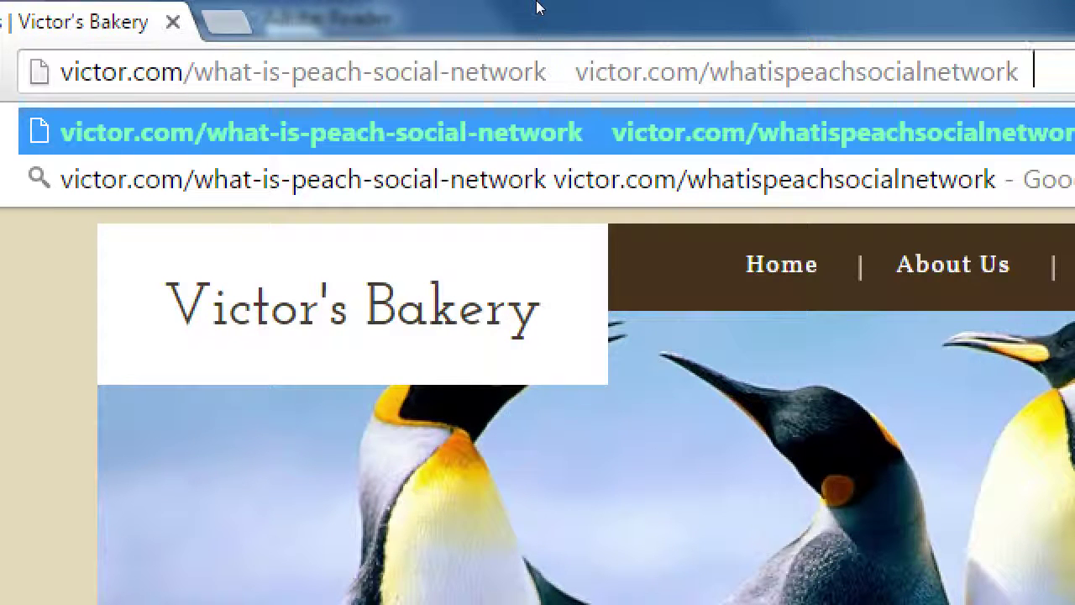
Separate the words in the second address's slug with underscores so it reads victor.com/what_is_peach_social_network.
key("Left")
key("Left")
key("Left")
key("Left")
key("Left")
type("_")
key("Left")
key("Left")
key("Left")
key("Left")
key("Left")
key("Left")
key("Left")
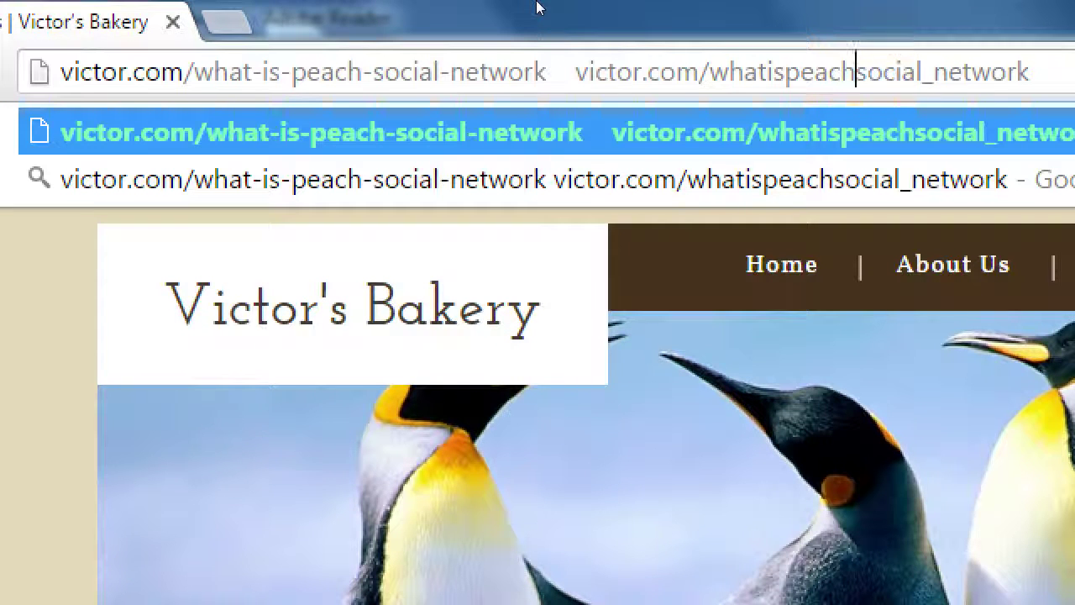
type("_")
key("Left")
key("Left")
key("Left")
key("Left")
key("Left")
key("Left")
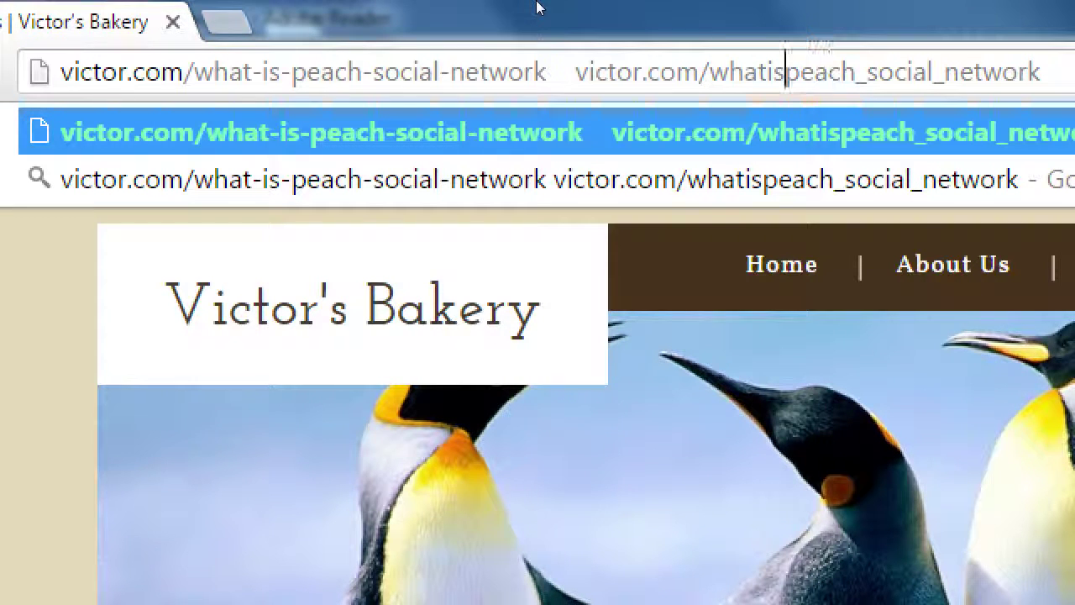
type("_")
key("Left")
key("Left")
key("Left")
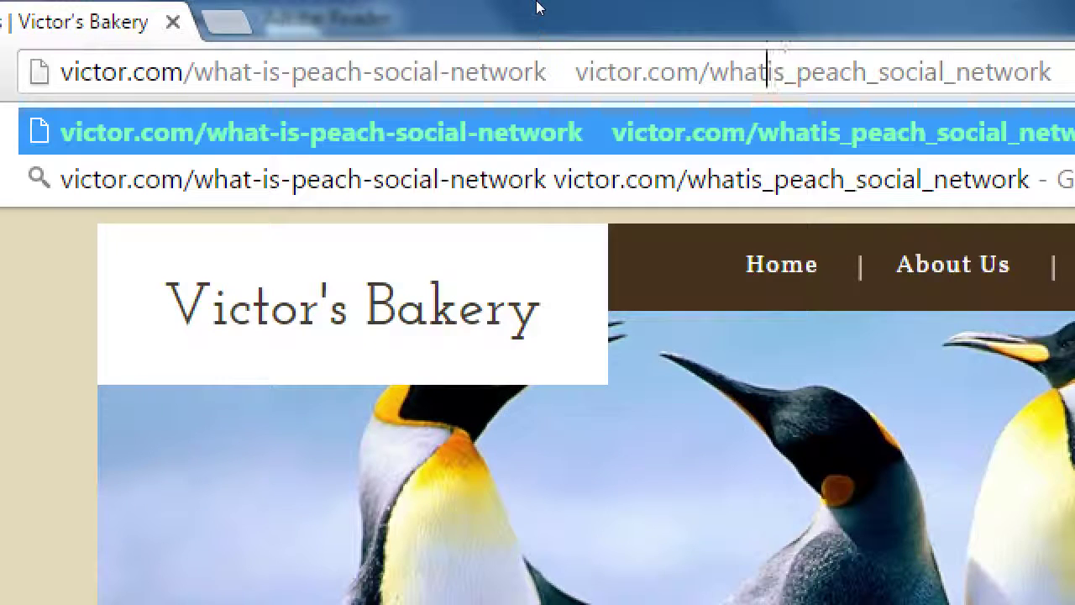
type("_")
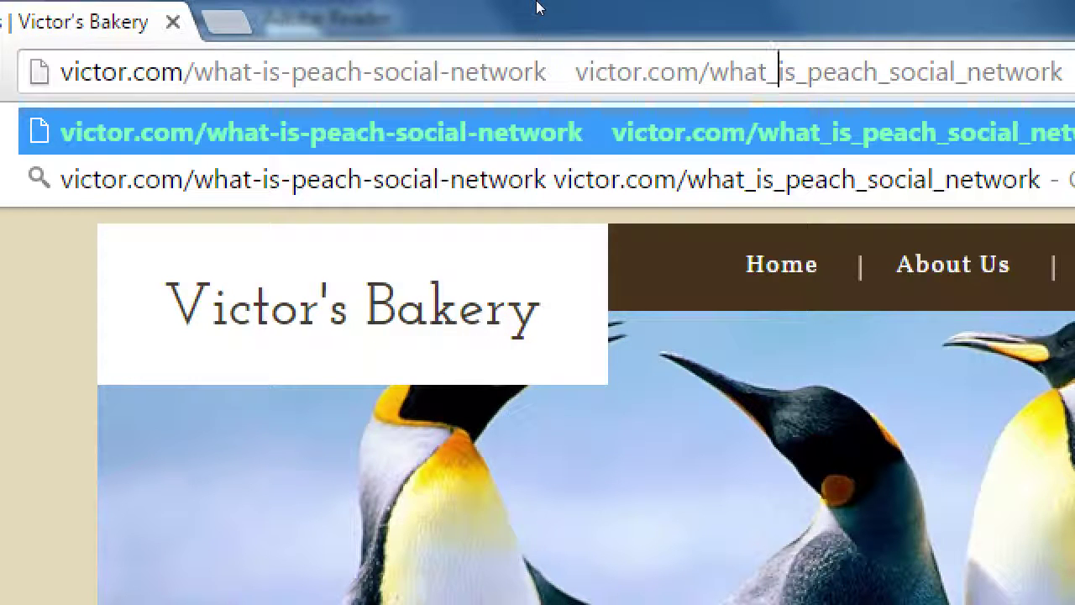
Try an exclamation mark at the start of the second address's slug and remove it again.
key("Left")
key("Left")
key("Left")
key("Left")
key("Left")
type("!")
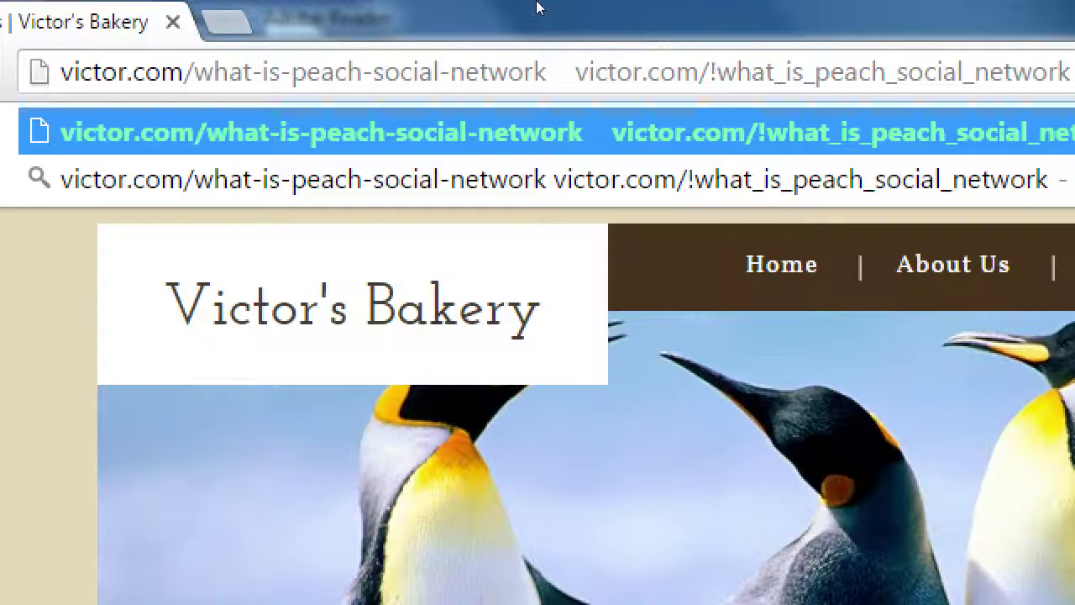
key("shift+Left")
key("BackSpace")
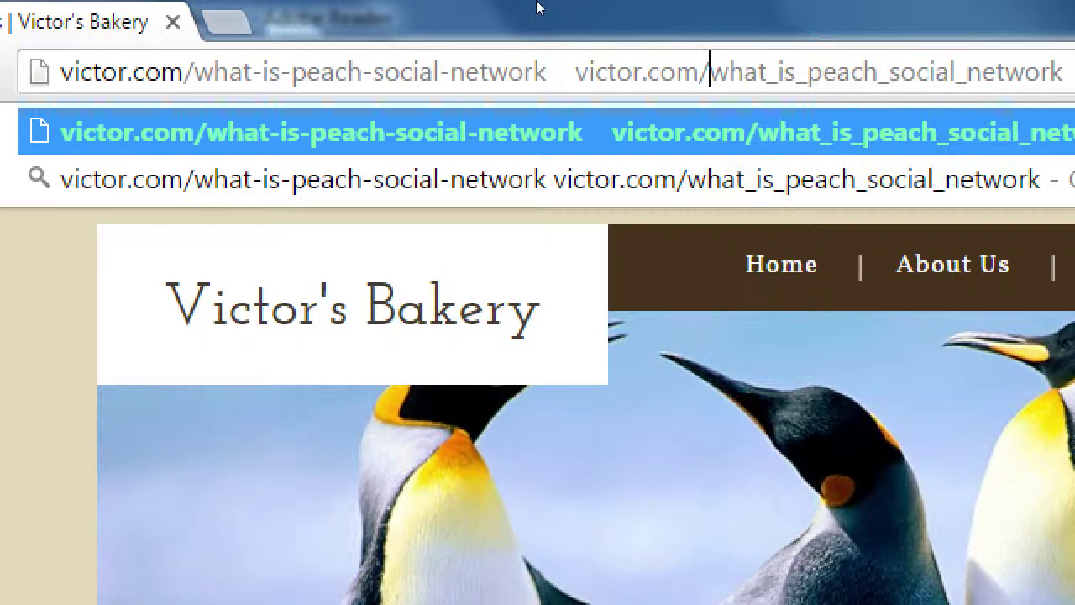
Try a pipe character at the start of the second address's slug and highlight the hyphenated address for comparison.
type("|")
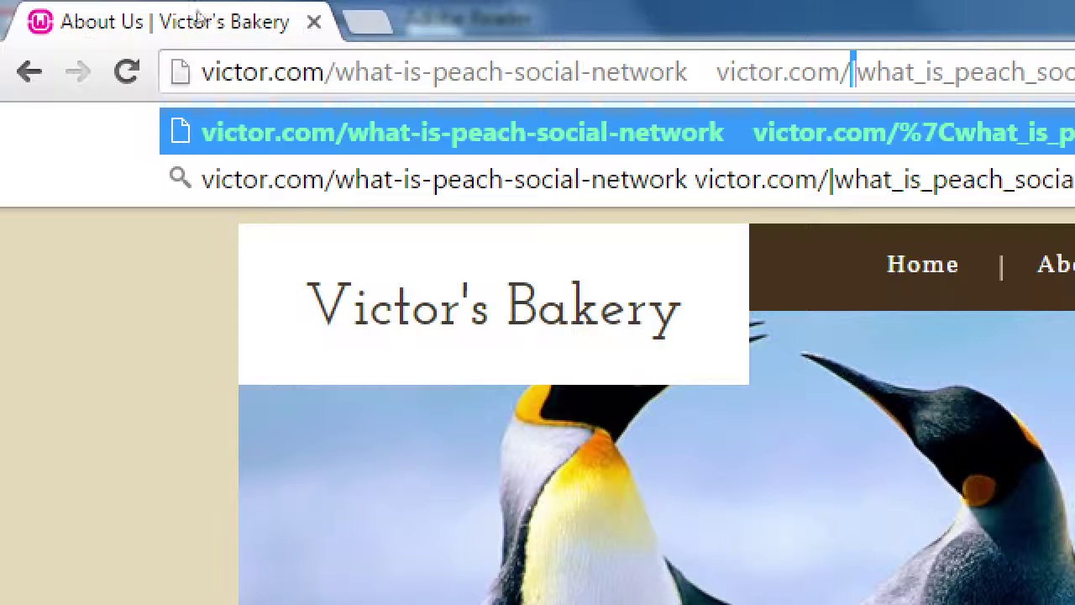
left_click_drag(675, 71, 47, 20)
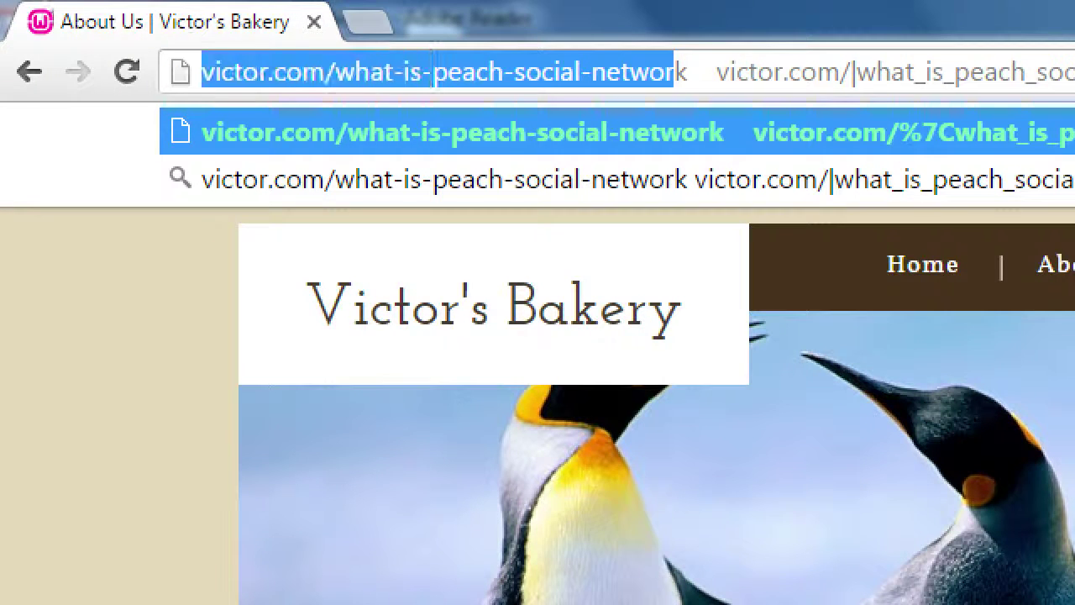
left_click(52, 22)
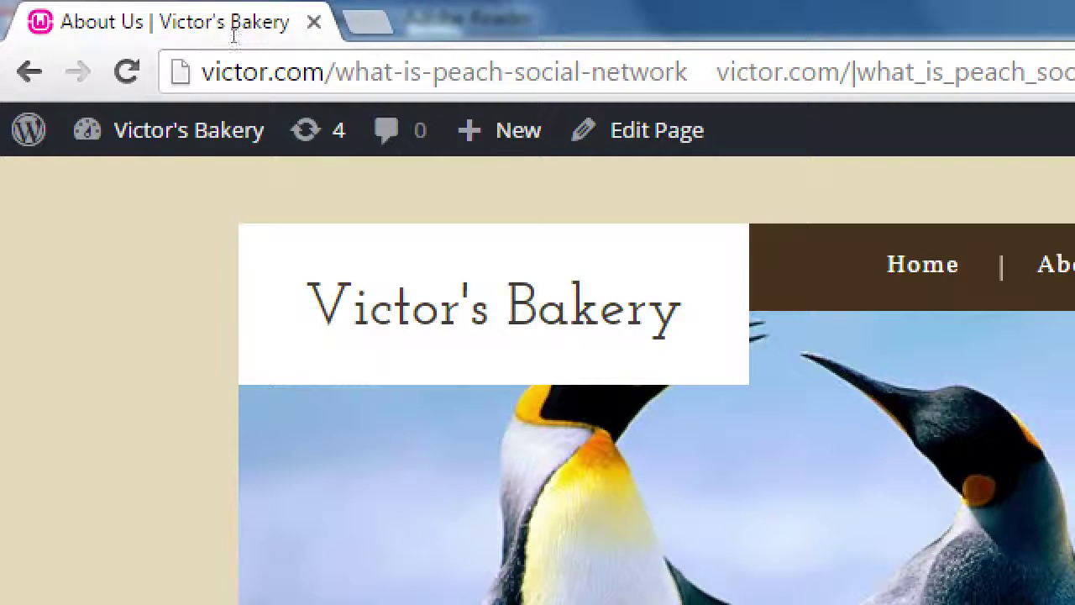
Delete the second address and its leading space, keeping only victor.com/what-is-peach-social-network.
left_click(364, 81)
key("End")
key("ctrl+shift+Left")
key("ctrl+shift+Left")
key("BackSpace")
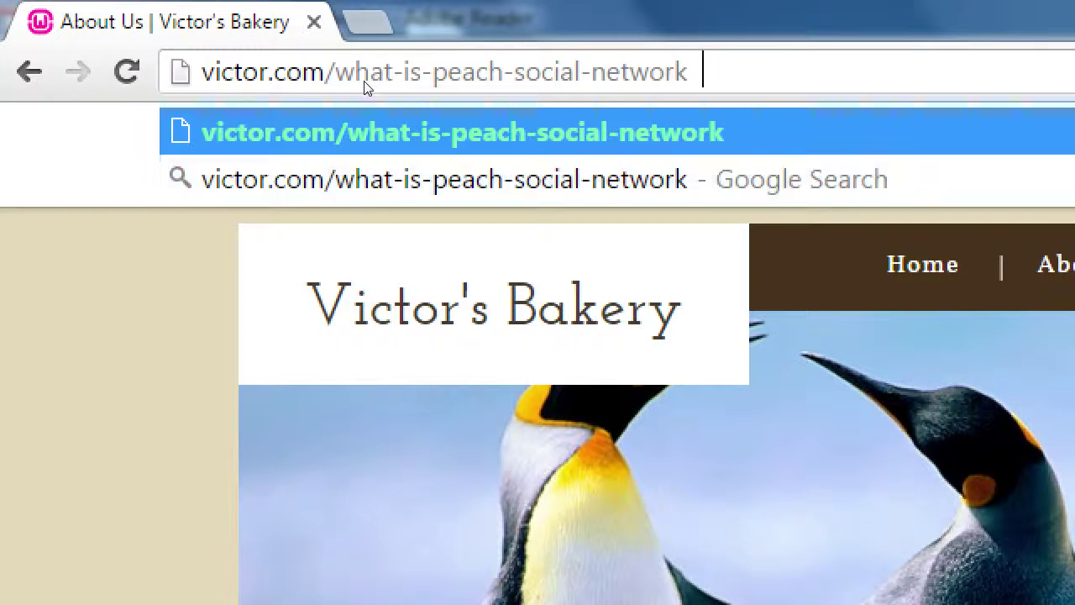
key("BackSpace")
Remove all hyphens from the remaining address's slug so it reads victor.com/whatispeachsocialnetwork.
key("Left")
key("Left")
key("Left")
key("Left")
key("Left")
key("Left")
key("Left")
key("BackSpace")
key("Left")
key("Left")
key("Left")
key("Left")
key("Left")
key("Left")
key("BackSpace")
key("Left")
key("Left")
key("Left")
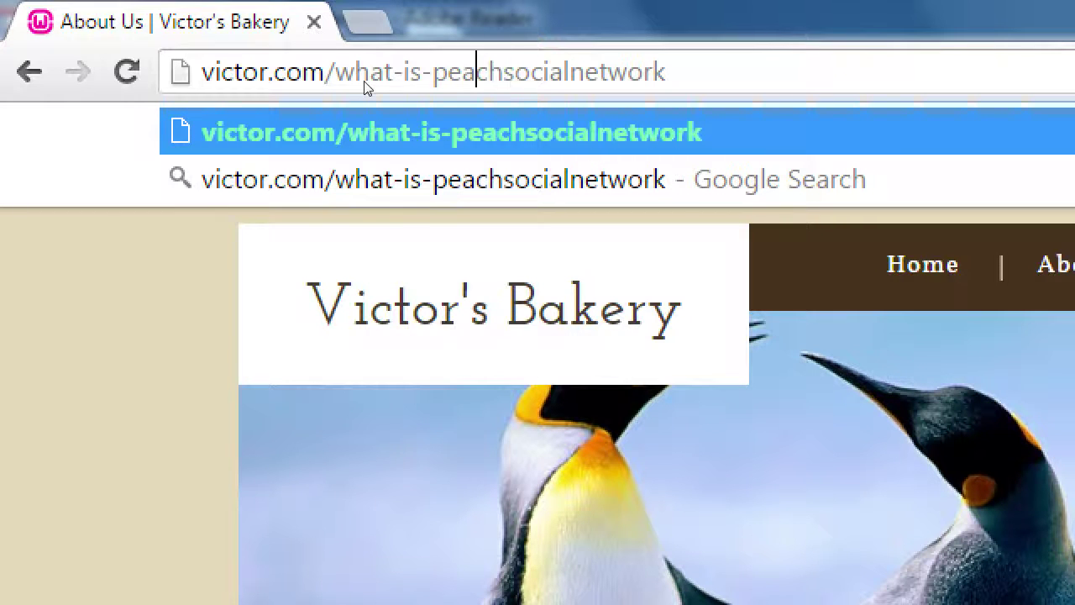
key("Left")
key("Left")
key("BackSpace")
key("Left")
key("Left")
key("BackSpace")
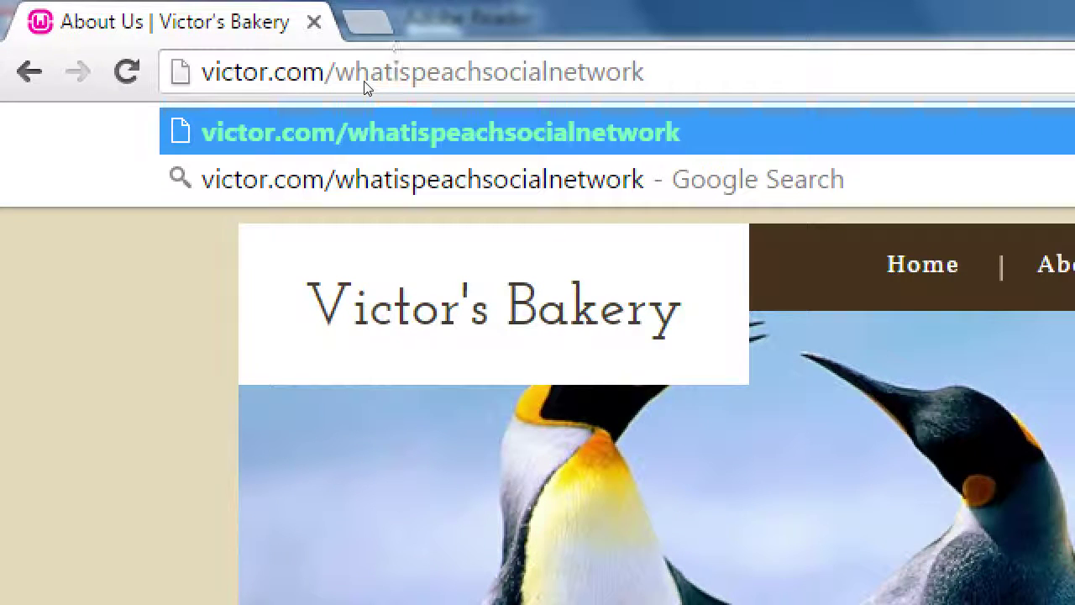
key("End")
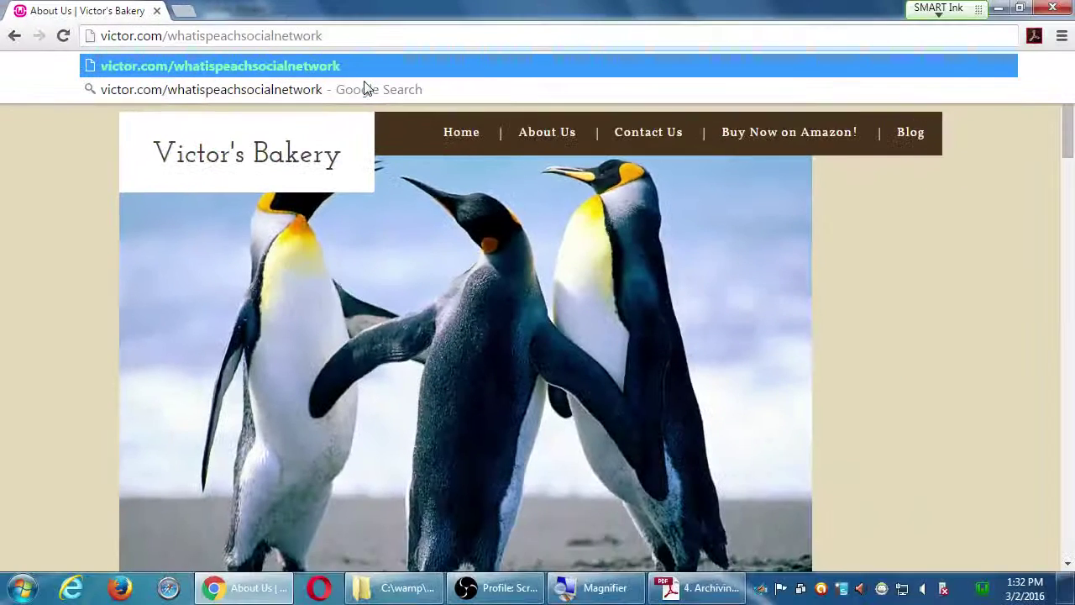
Search the installed programs for "note" and open a blank Notepad document.
key("super")
type("note")
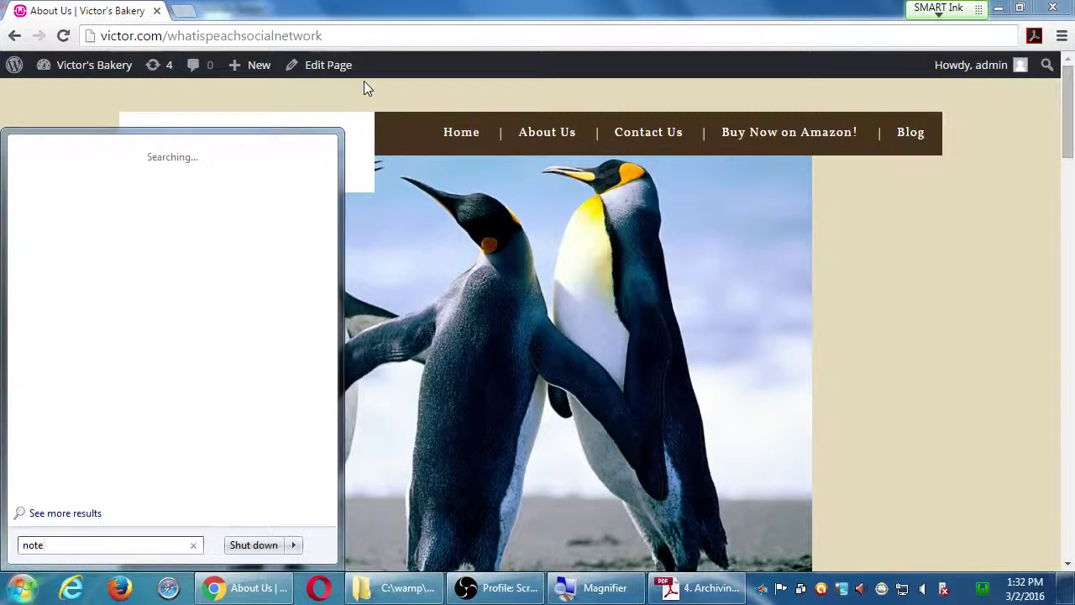
key("Down")
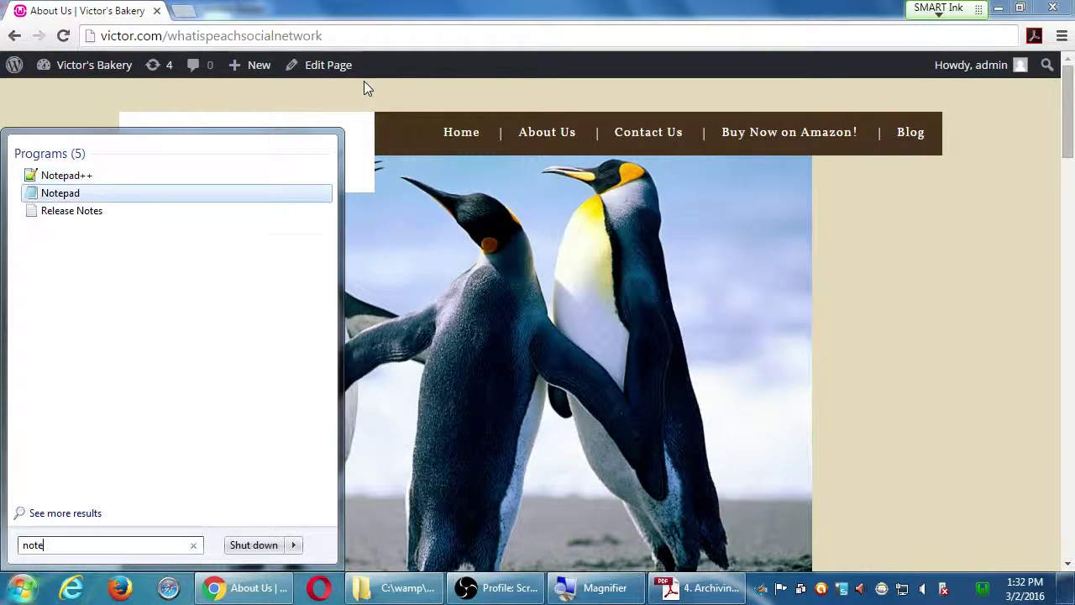
key("Return")
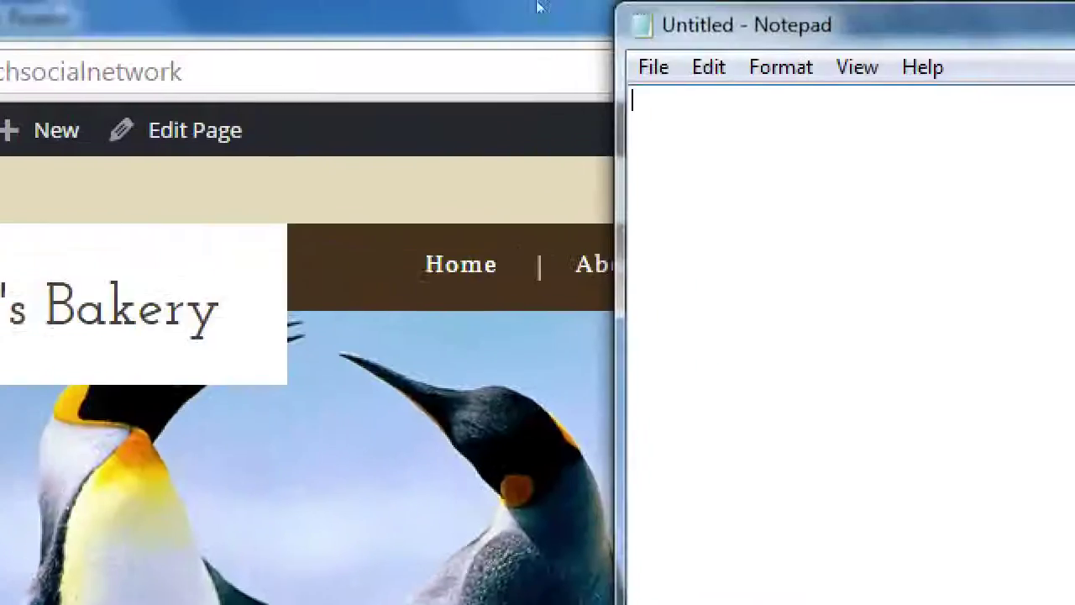
Write the note "Permalinks are GOOD for SEO" with an indented line "PRETTY Permalinks" beneath it.
type("Perm")
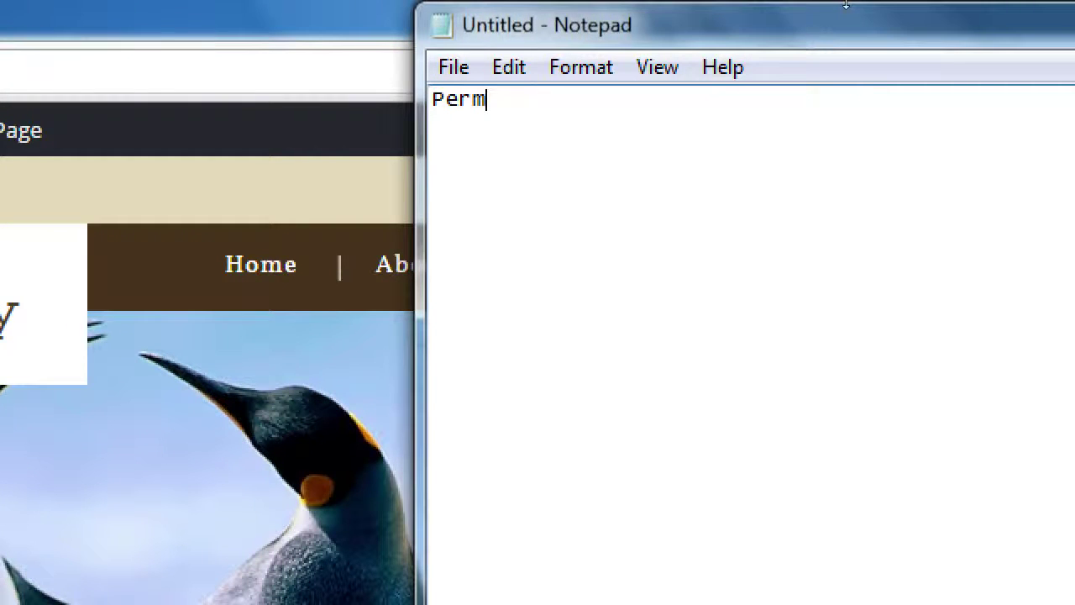
type("alinks are GOOD for SEO")
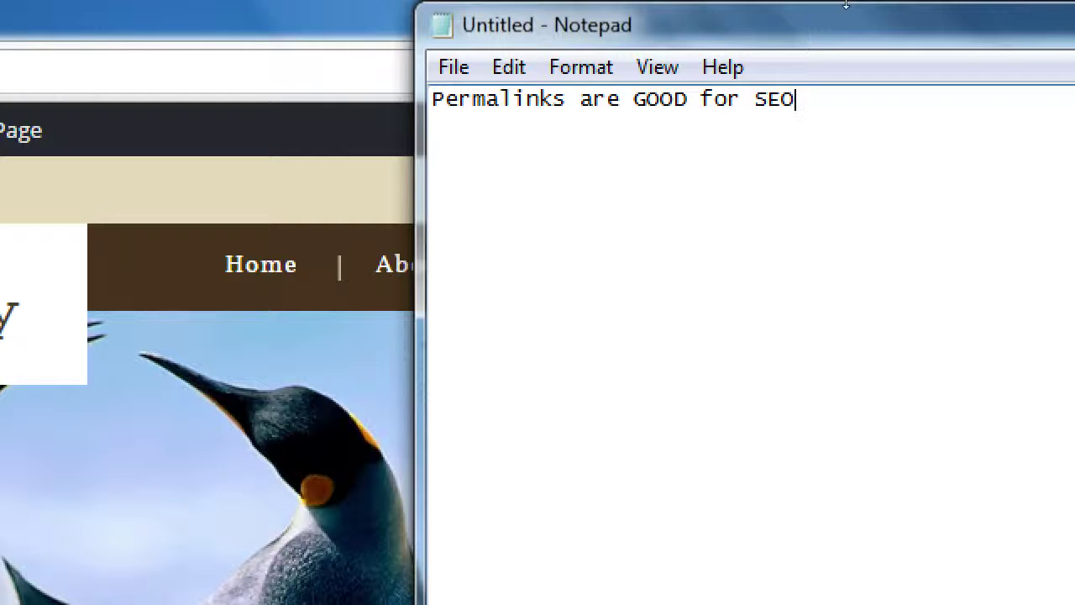
key("Return")
key("Tab")
type("PRETTY Permalinks")
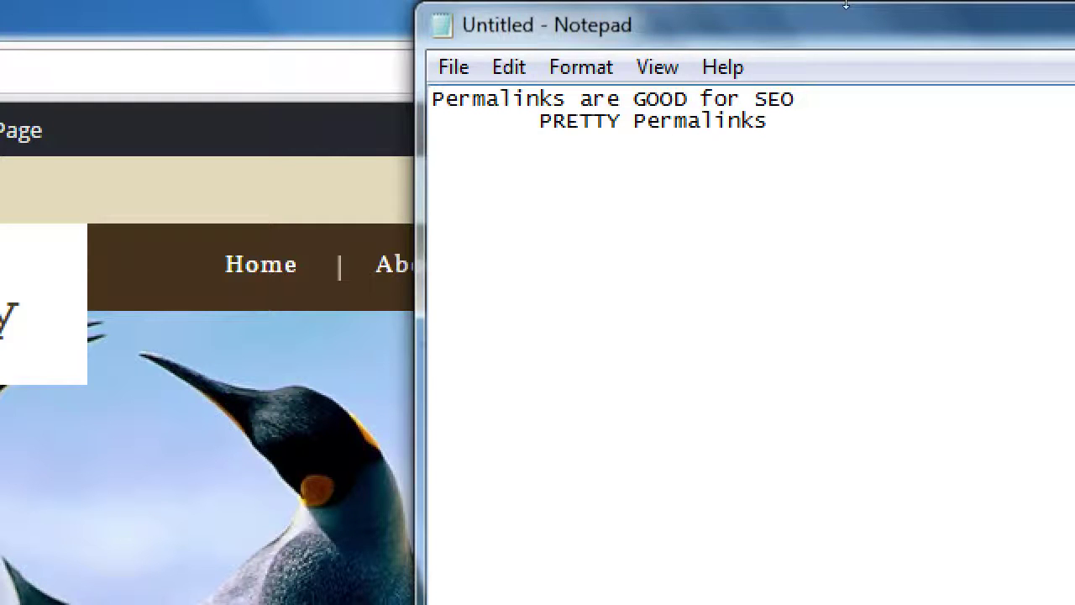
Save the notes on the Desktop as a text document named 2016-03-02.
key("ctrl+s")
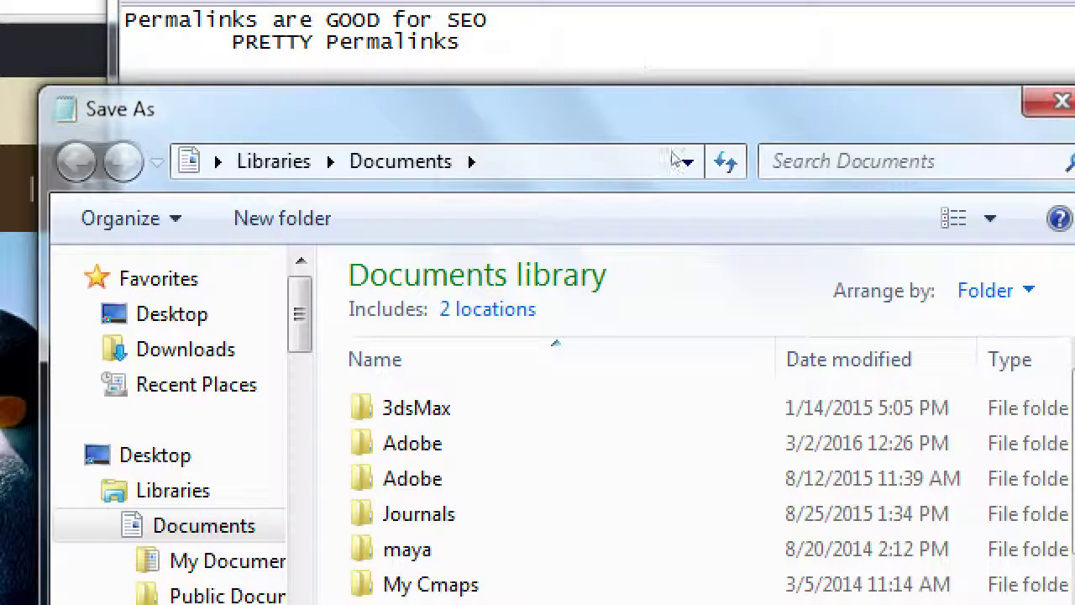
left_click(172, 313)
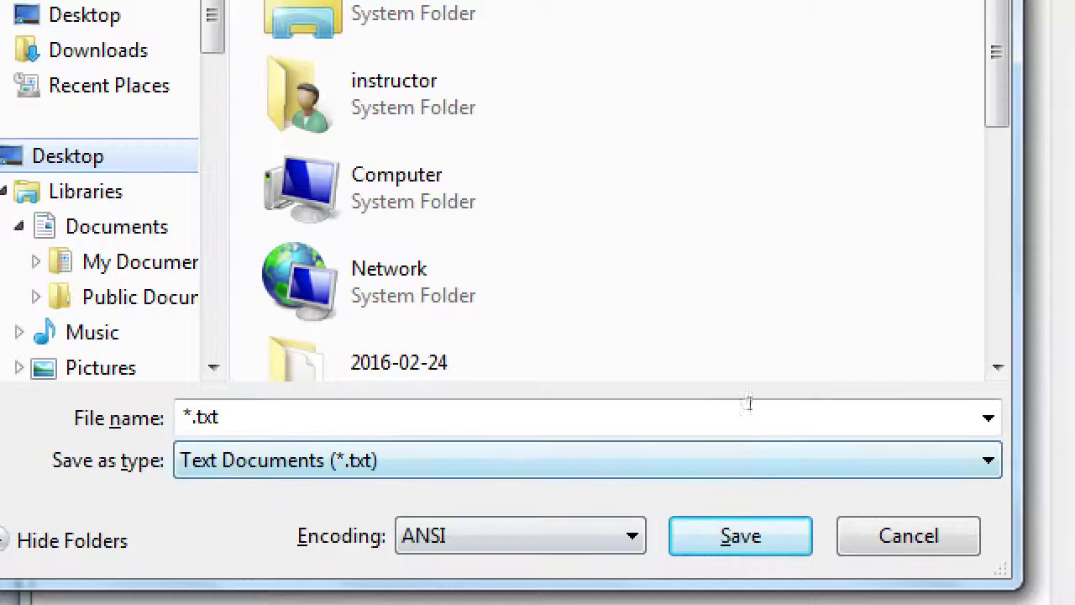
left_click(758, 401)
type("2016-")
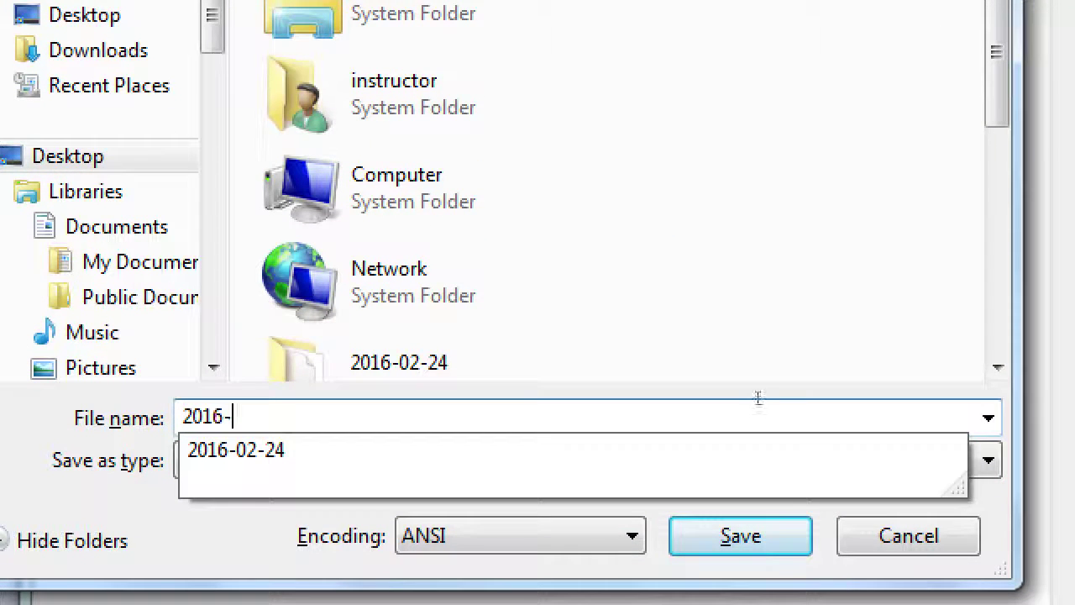
type("03-02")
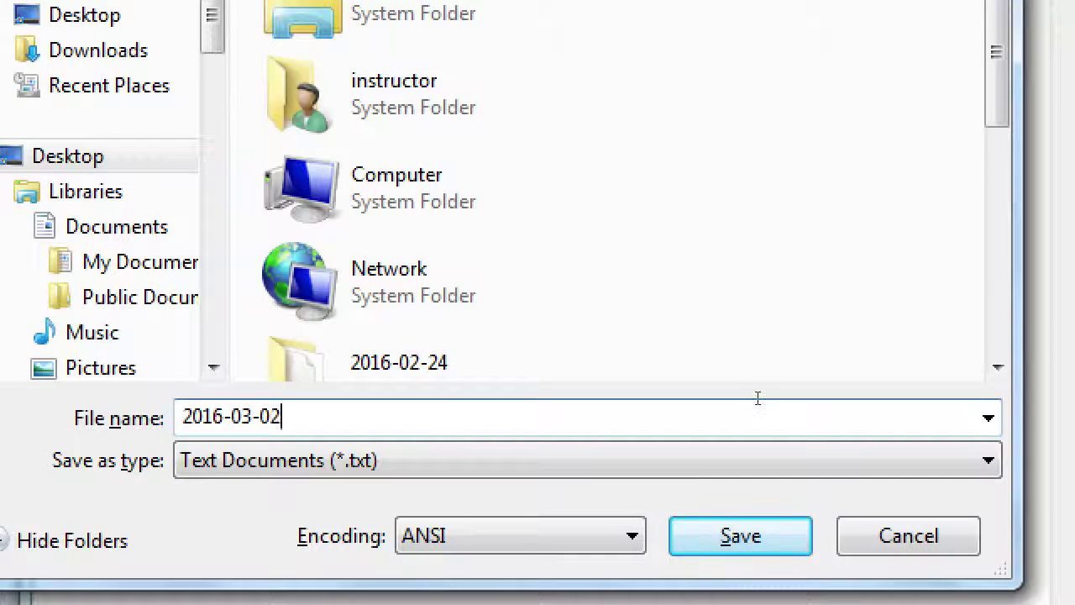
key("Return")
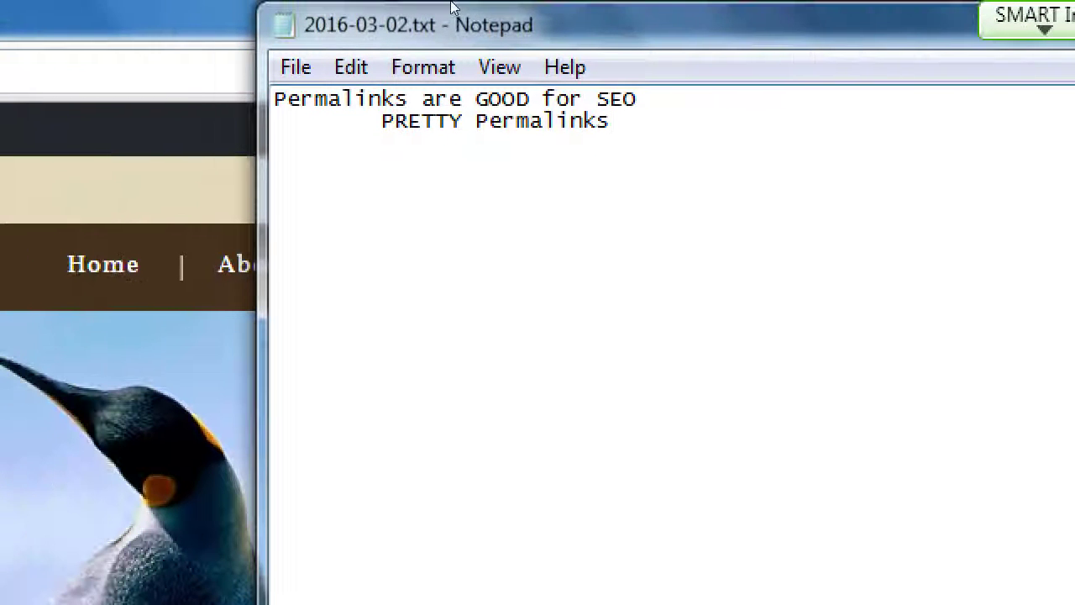
Complete the indented line as "PRETTY Permalinks are better" and add "Descriptive links are very good" after a blank line.
type("are be")
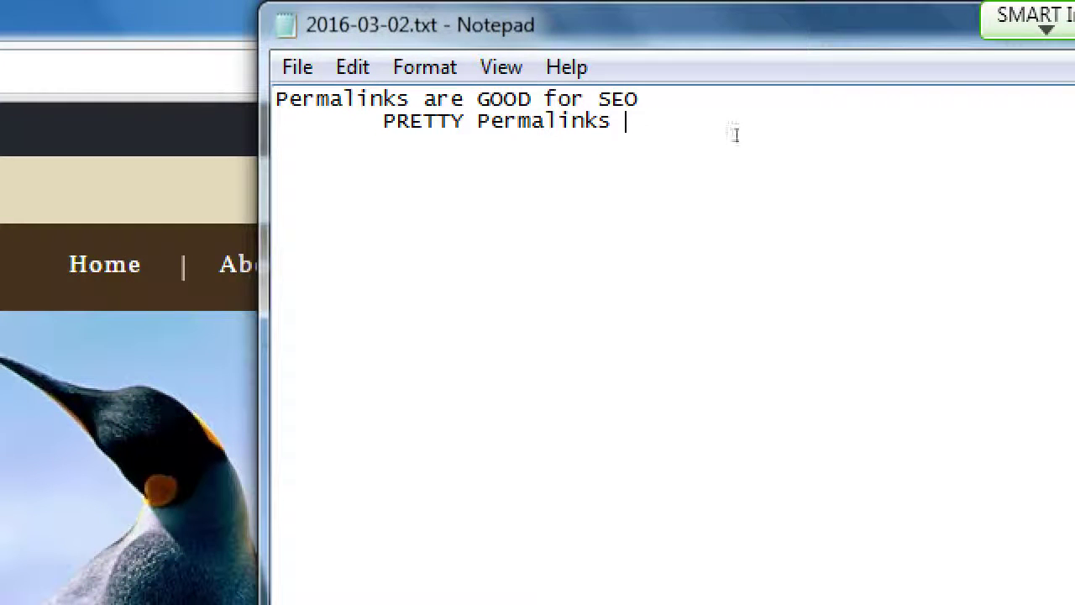
type("tter")
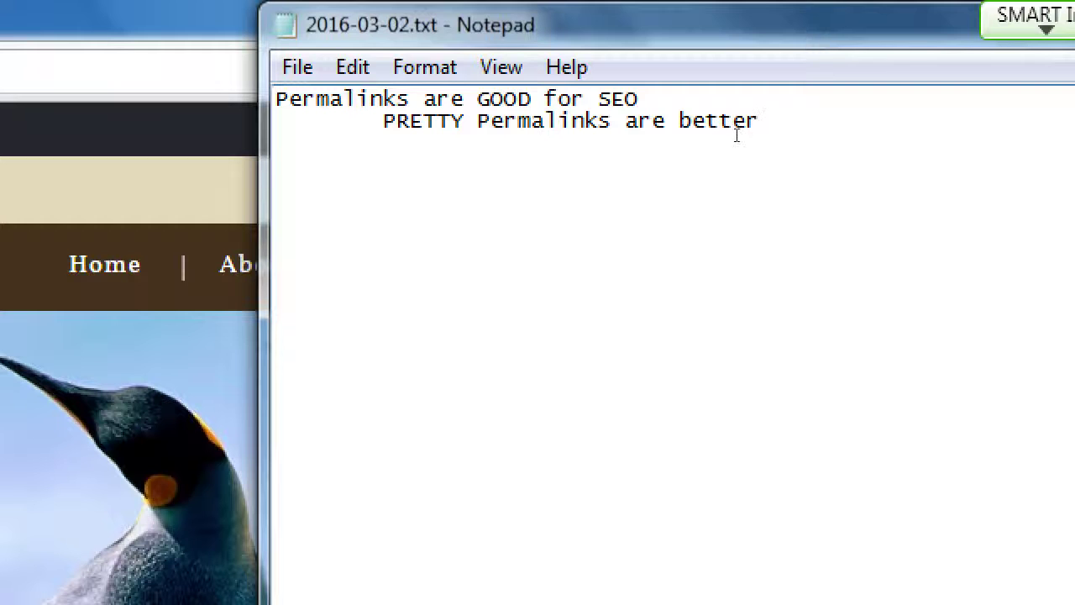
key("Return")
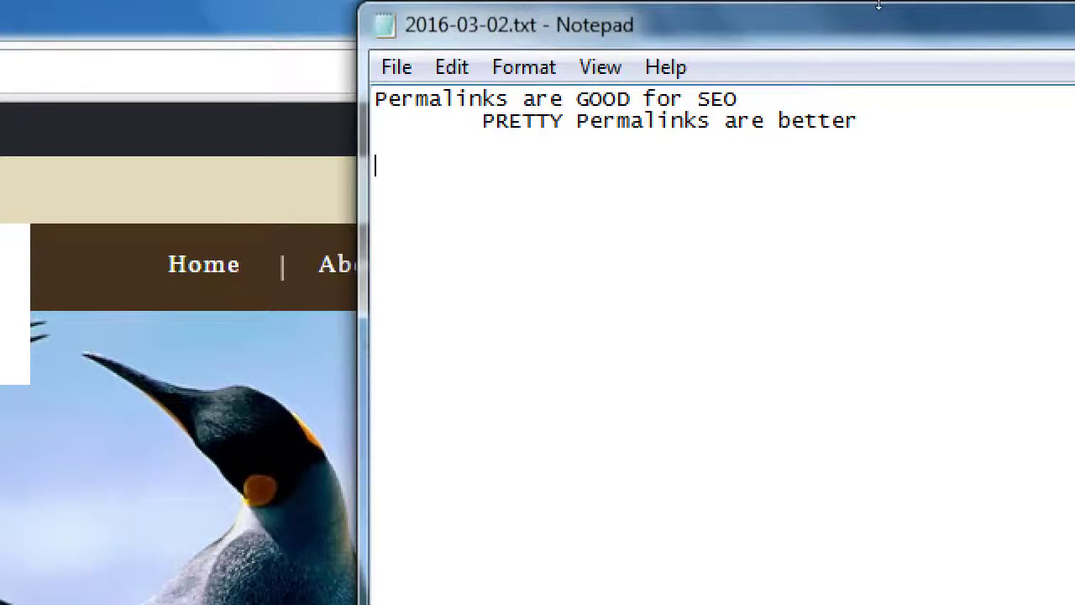
type("Descriptive ")
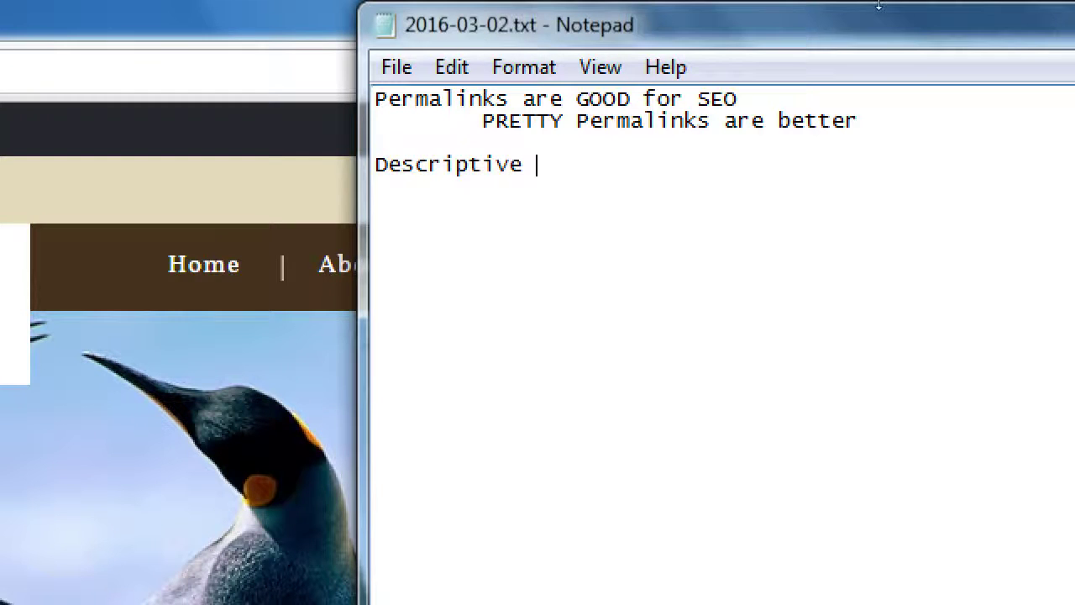
type("links")
key("BackSpace")
key("BackSpace")
key("BackSpace")
type("inks a")
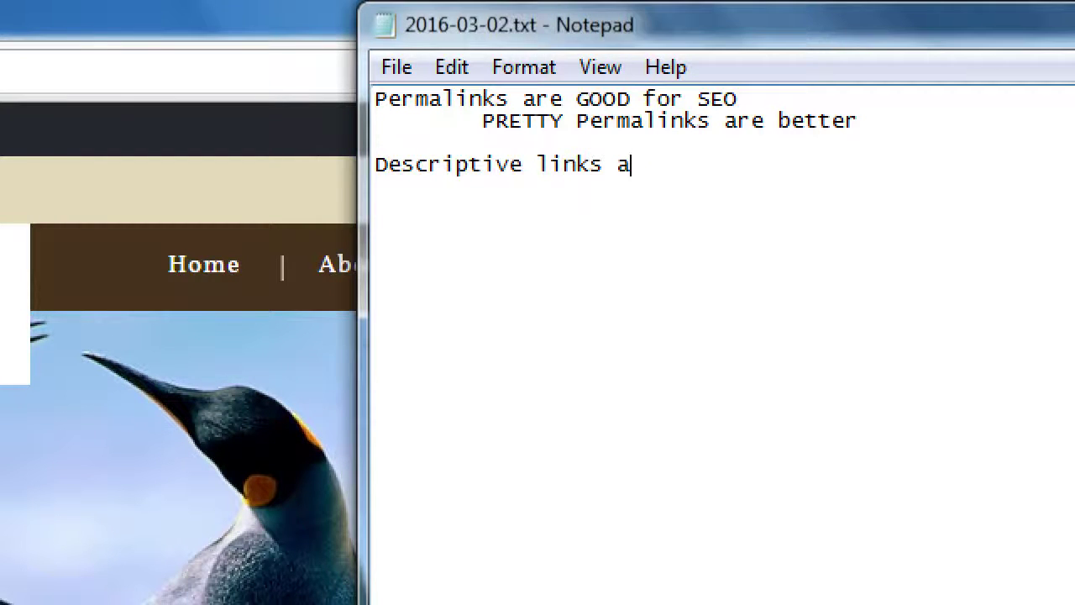
type("re very good")
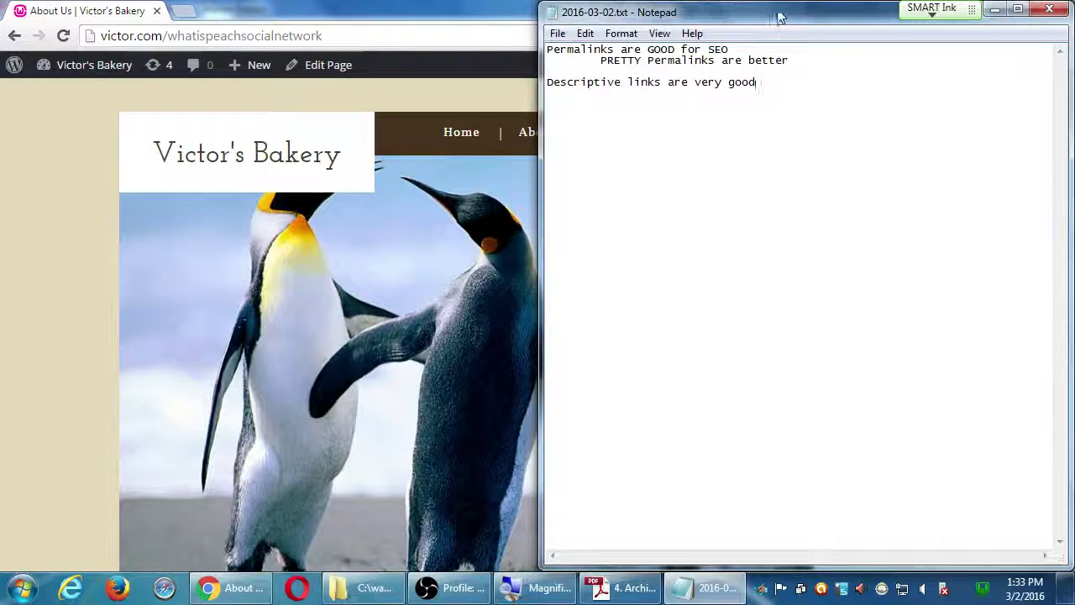
Add the line "Be careful about CHANGING links" two blank lines below the descriptive links note.
key("Return")
key("Return")
key("Return")
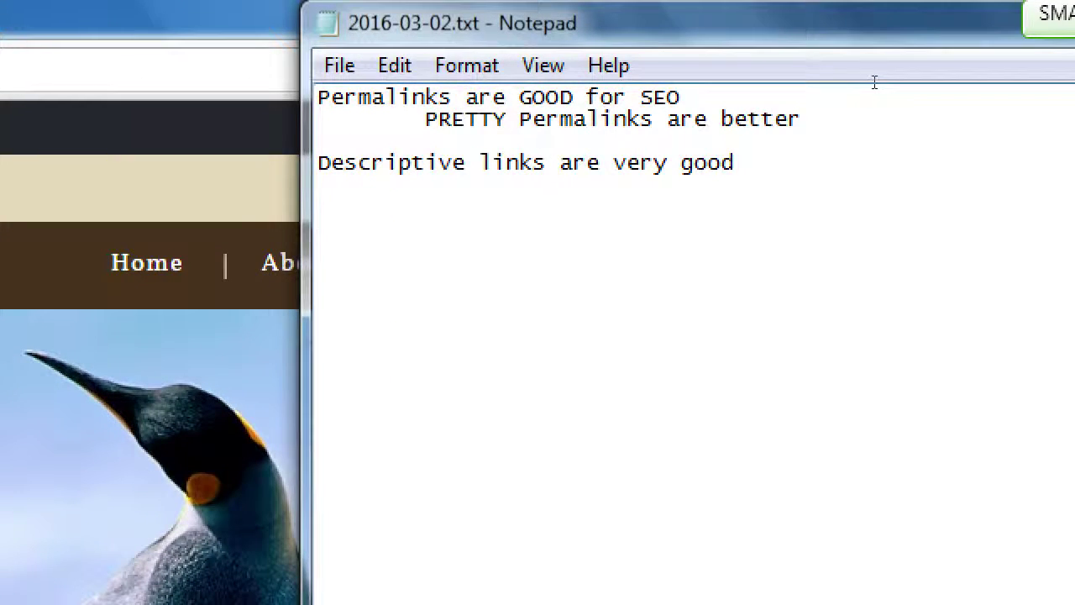
type("Be careful ")
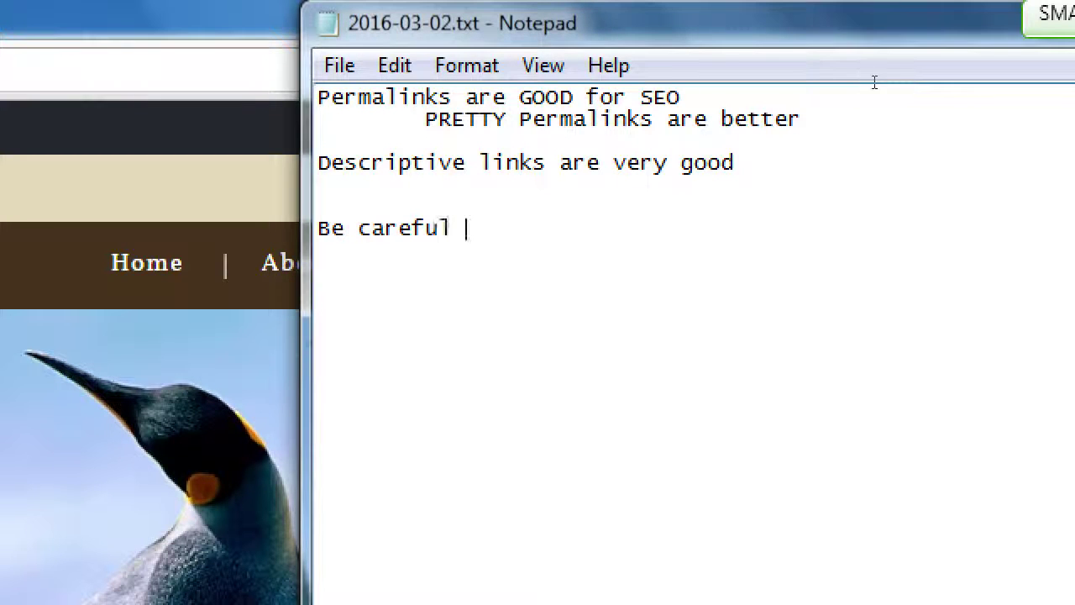
type("about CHANG")
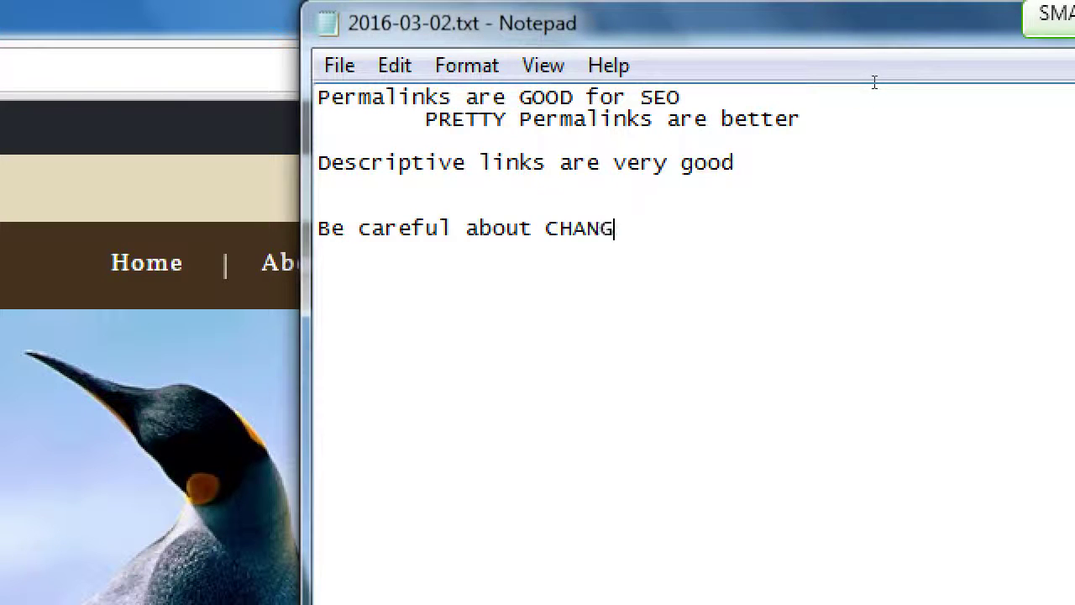
type("ING links")
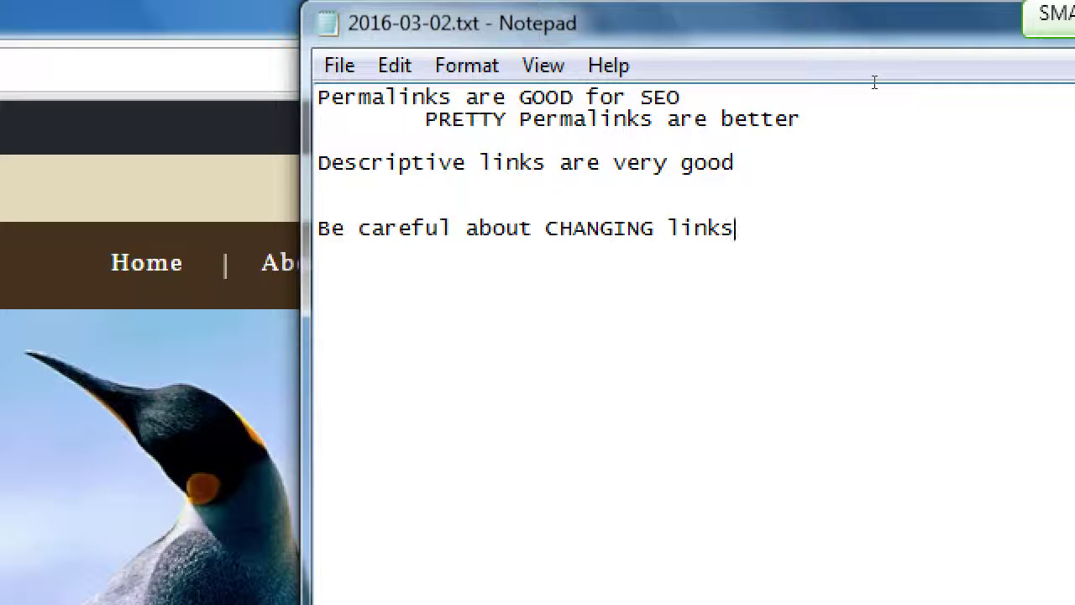
key("BackSpace")
Add the indented line "If you change links, make sure you set up a 301 Redirect" under the changing links warning.
key("Return")
key("Tab")
type("If you cahge")
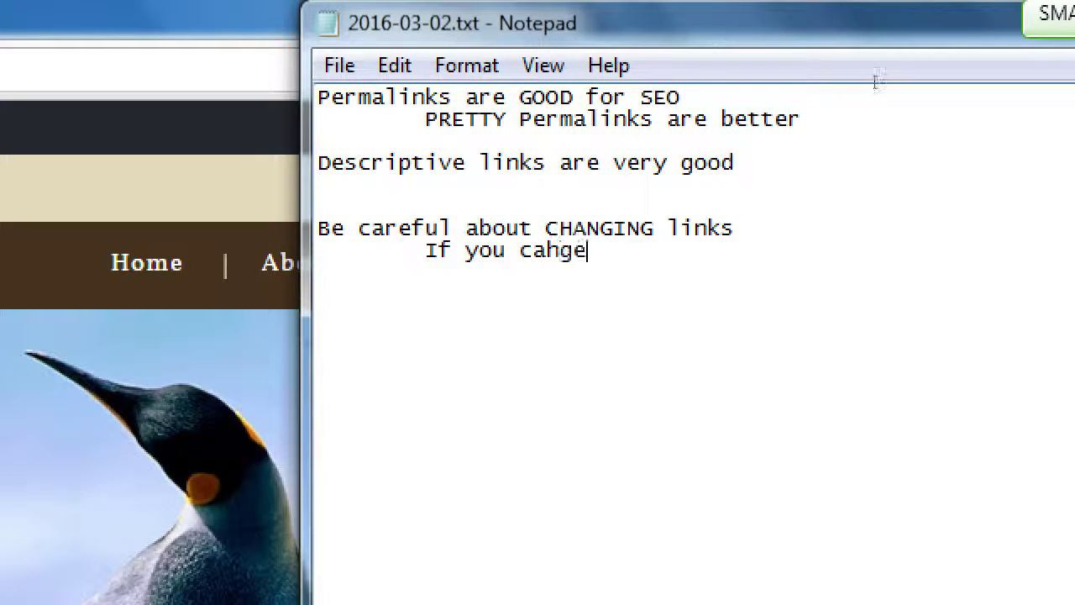
key("BackSpace")
key("BackSpace")
key("BackSpace")
key("BackSpace")
type("hagn")
key("BackSpace")
key("BackSpace")
type("nge links, make sure yo")
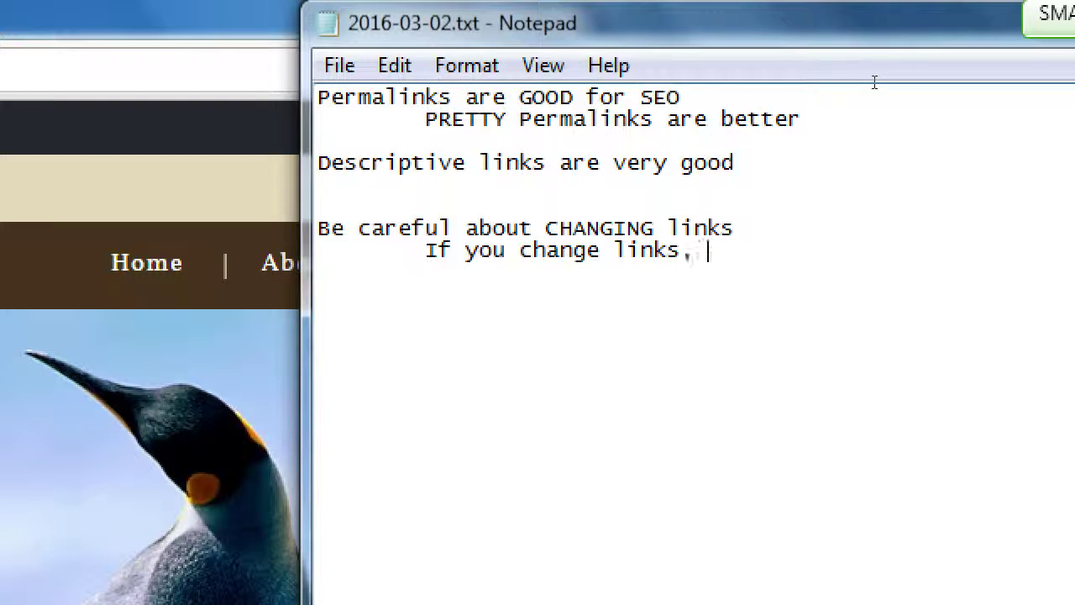
type("u set up a ")
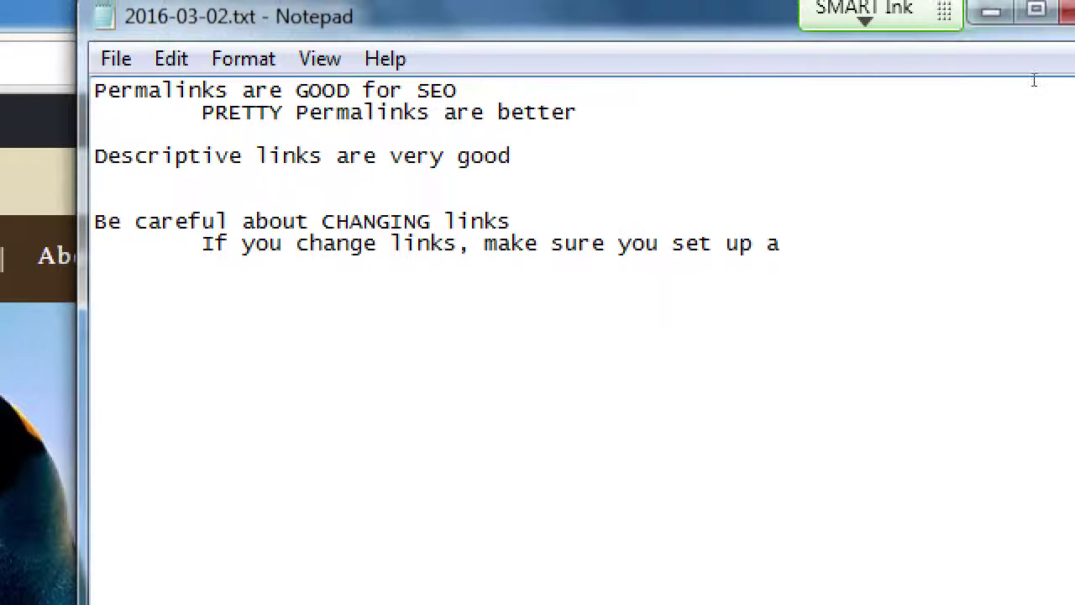
type("301 Redirect")
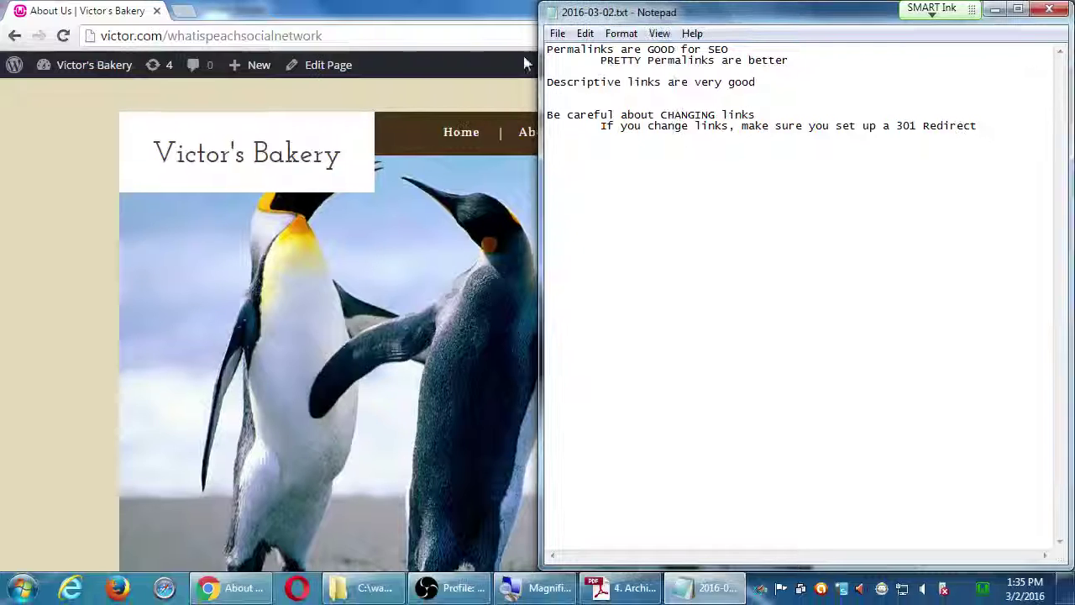
Leave the notes, show the desktop and open the Computer window listing the drives.
left_click(60, 156)
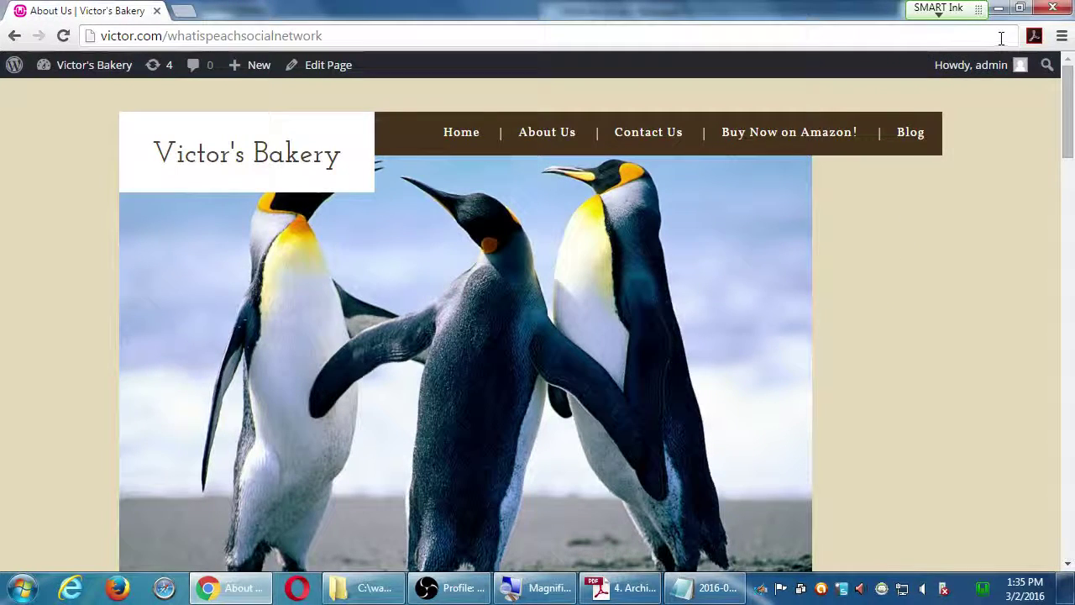
key("super+d")
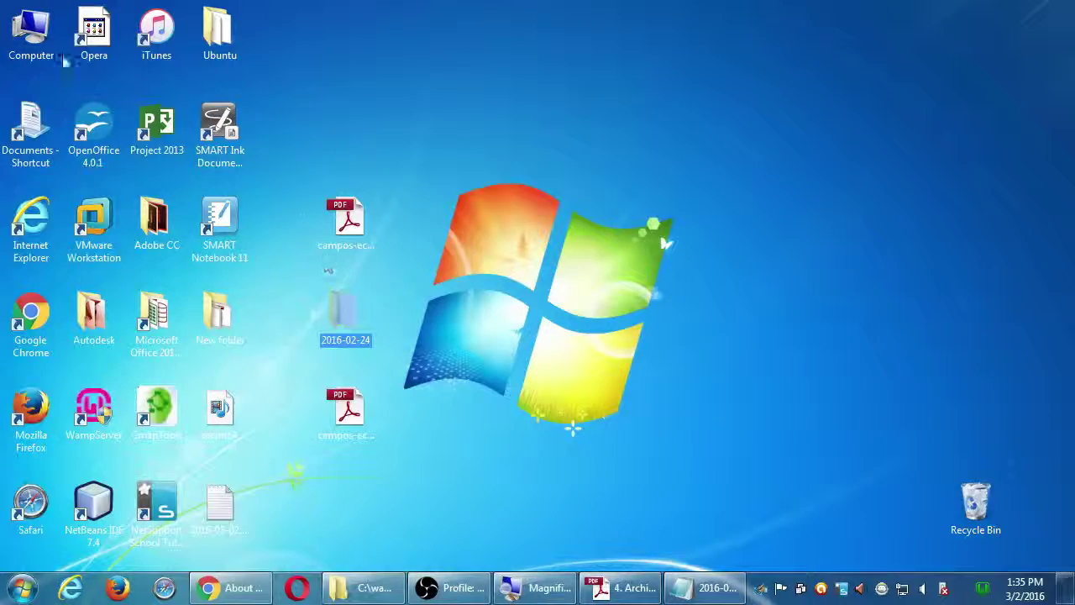
double_click(31, 33)
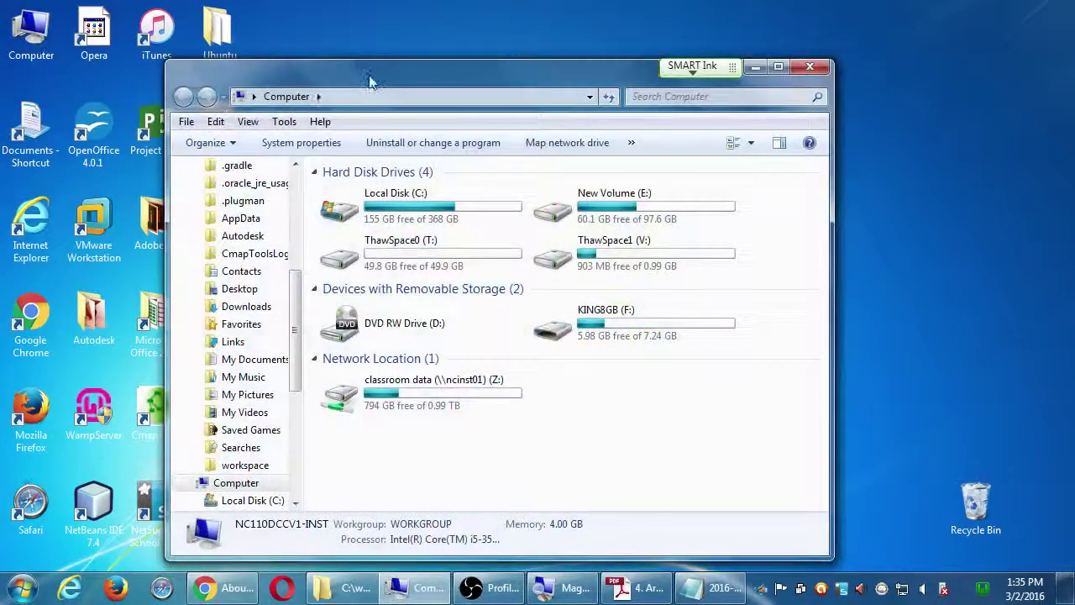
Open the Campos WordPress II folder on the classroom data (Z:) network drive.
left_click_drag(370, 82, 778, 44)
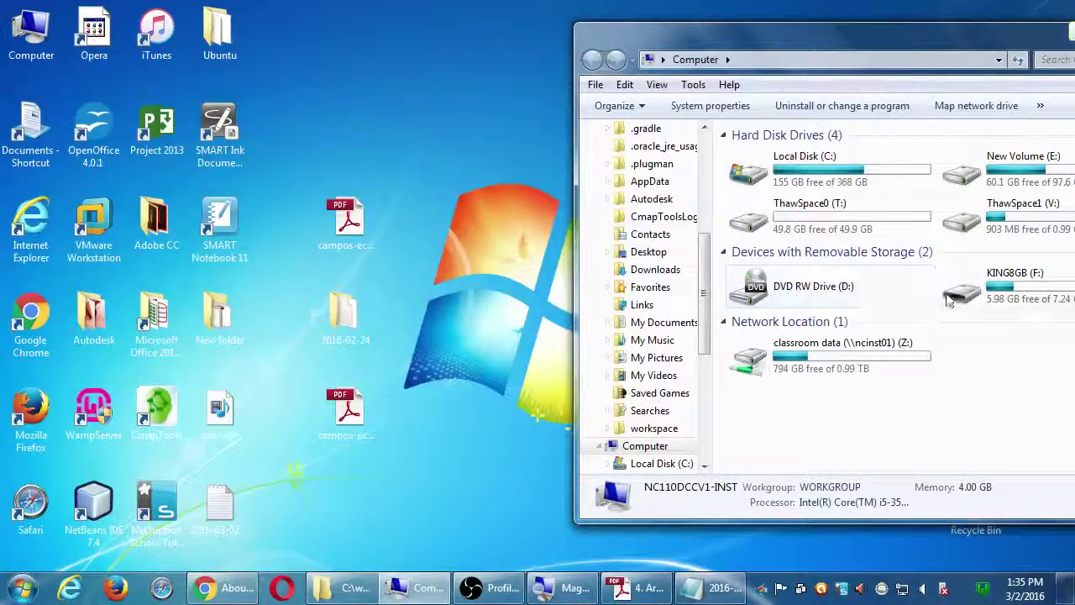
double_click(856, 372)
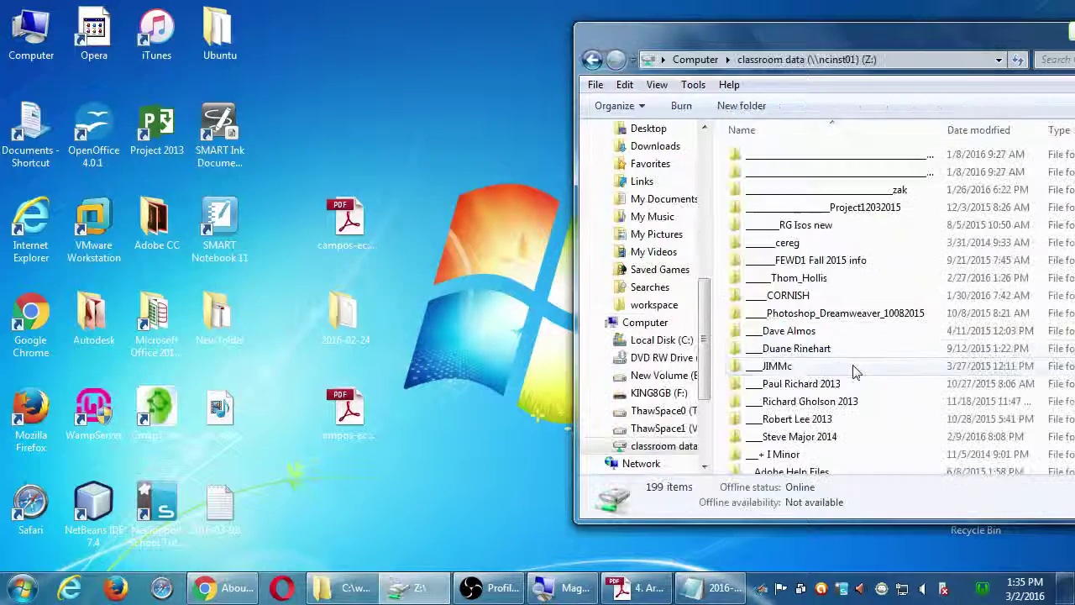
key("c")
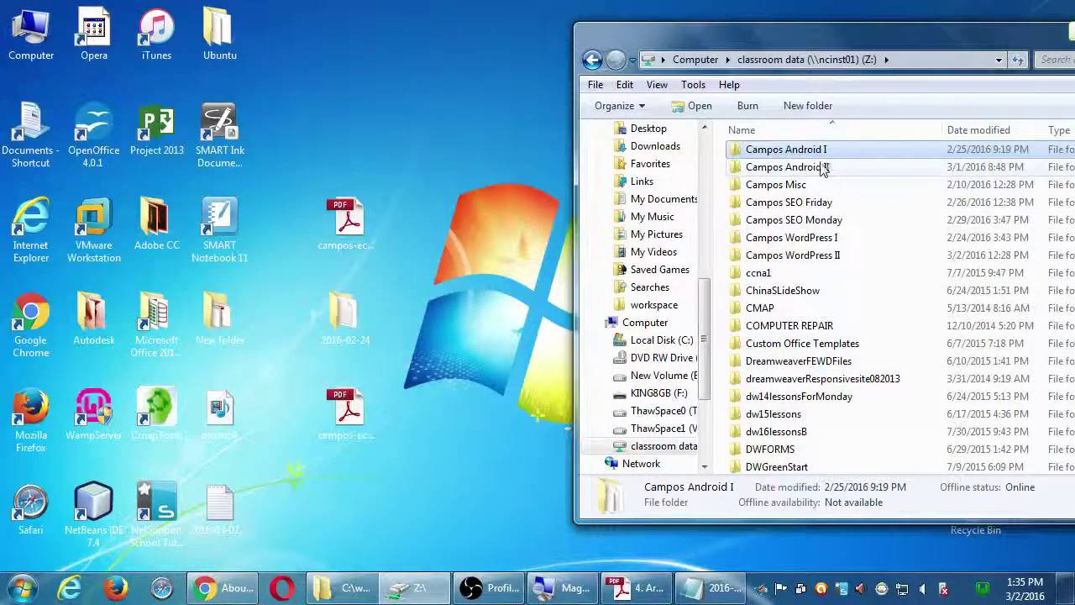
double_click(823, 168)
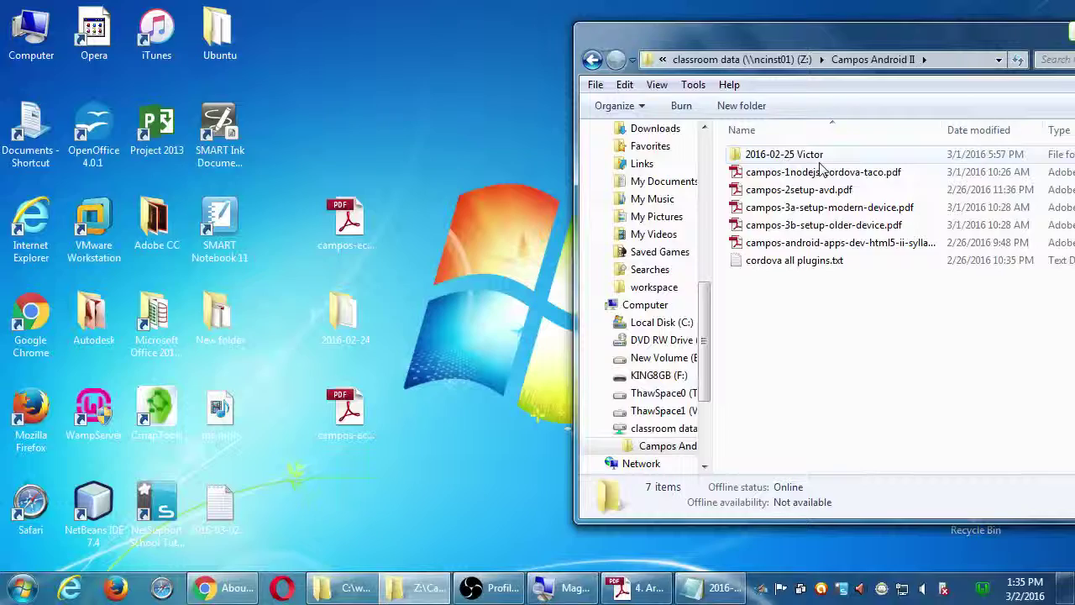
key("BackSpace")
scroll(823, 451, "down", 1)
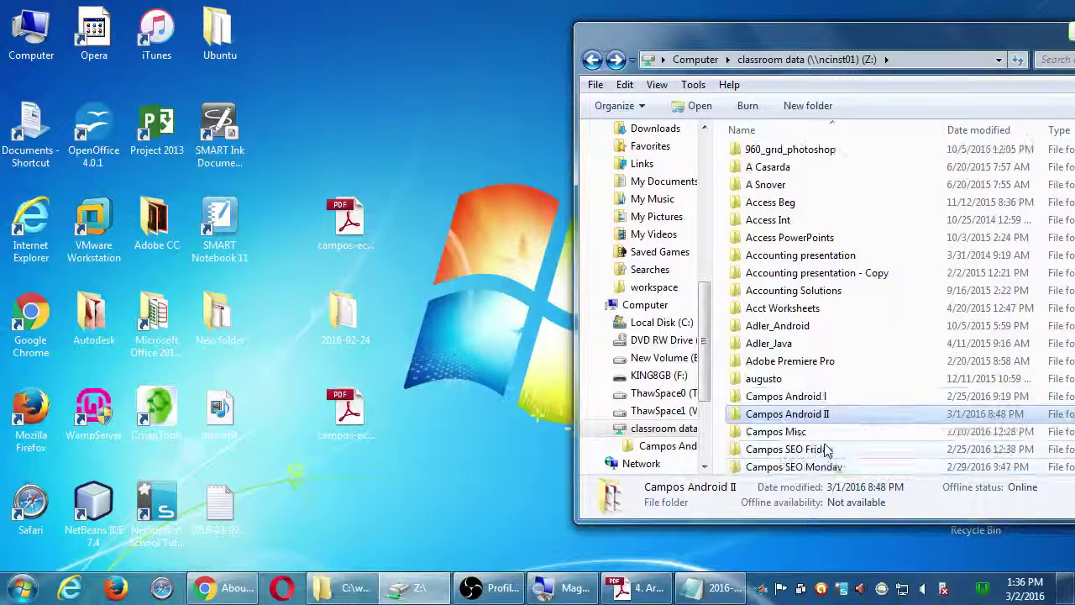
scroll(828, 445, "down", 1)
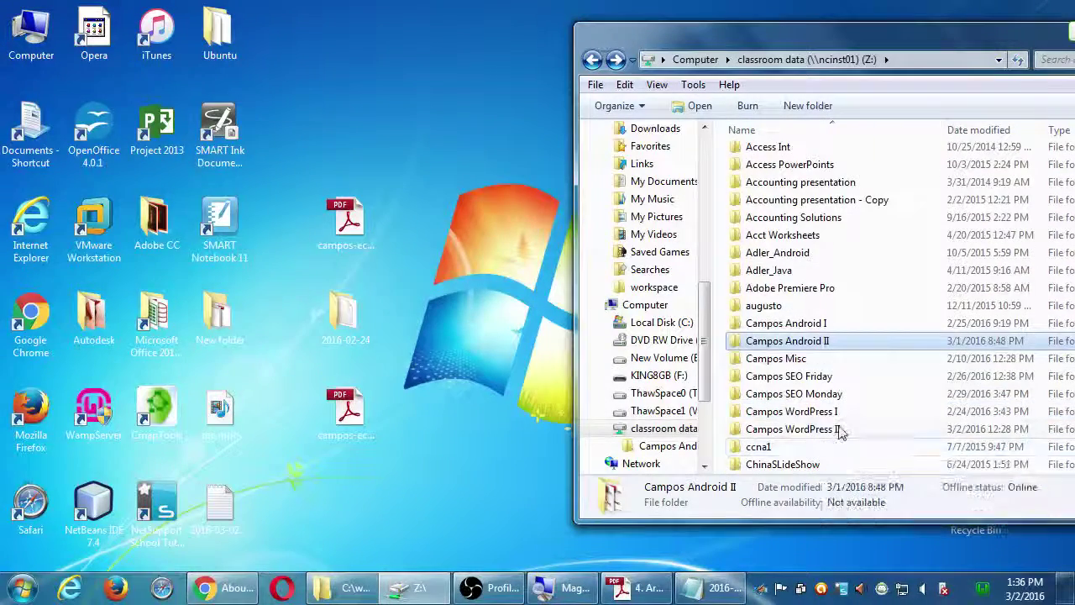
double_click(841, 432)
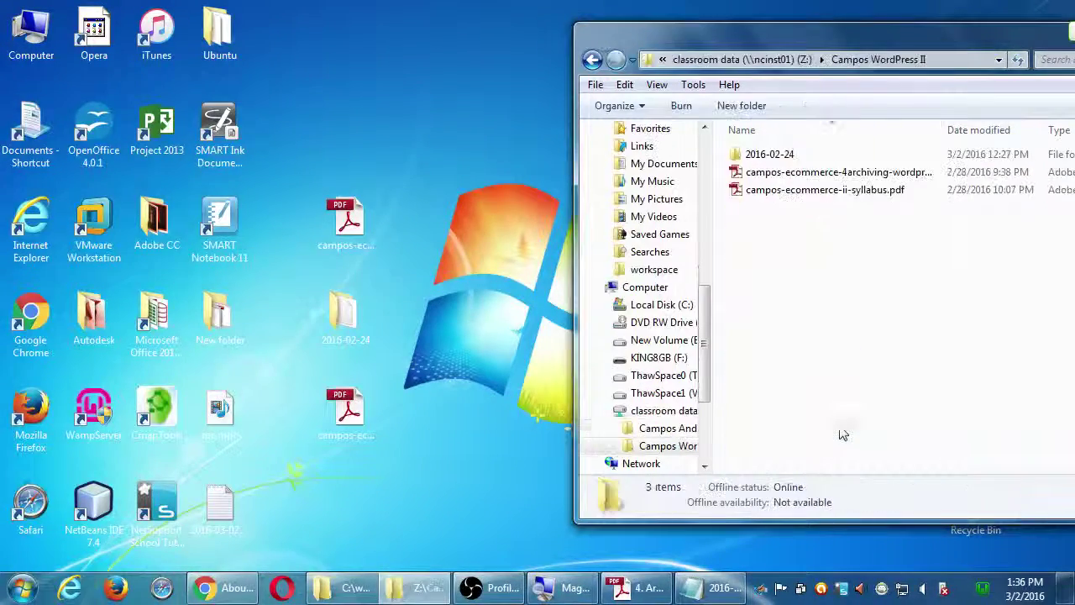
Copy campos-ecommerce-5ecommerce-plugin.pdf from 2016-03 2WP II (8832J) on KING8GB (F:) into Campos WordPress II, and close the source window.
left_click(343, 589)
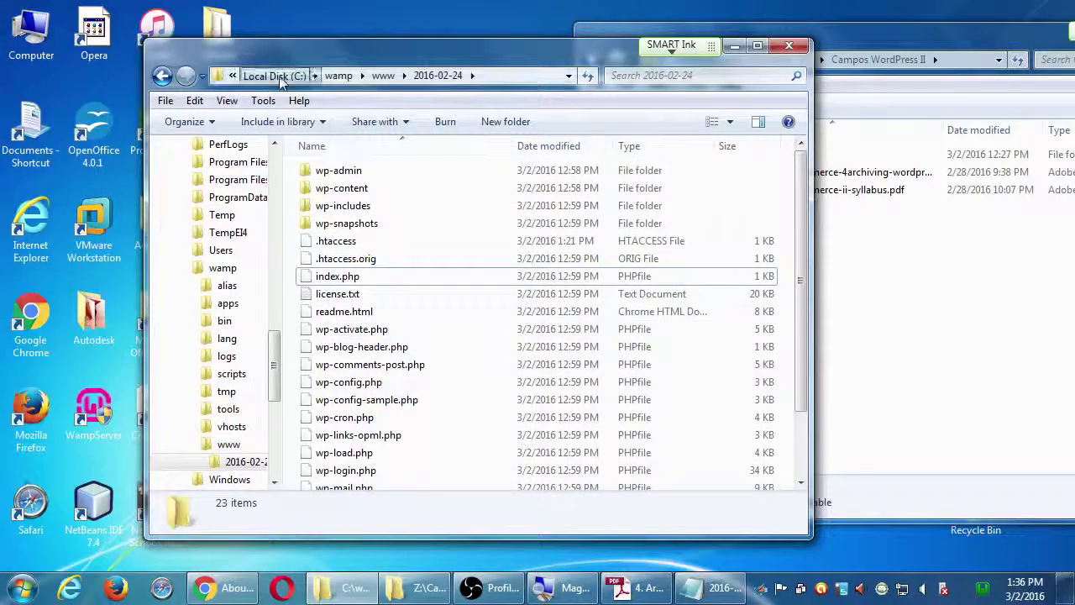
left_click(277, 76)
left_click(225, 76)
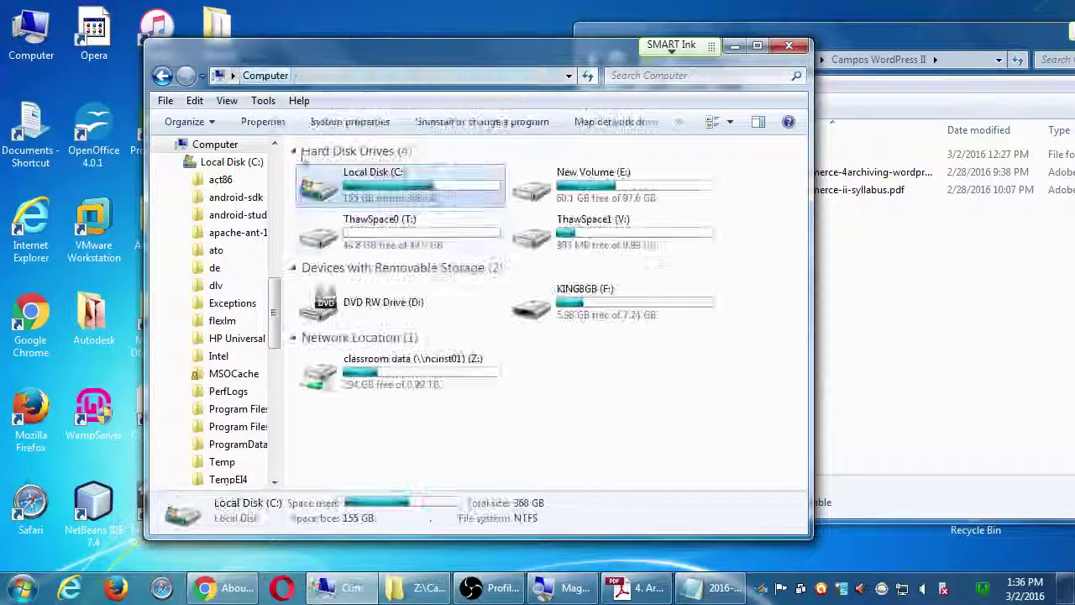
double_click(547, 300)
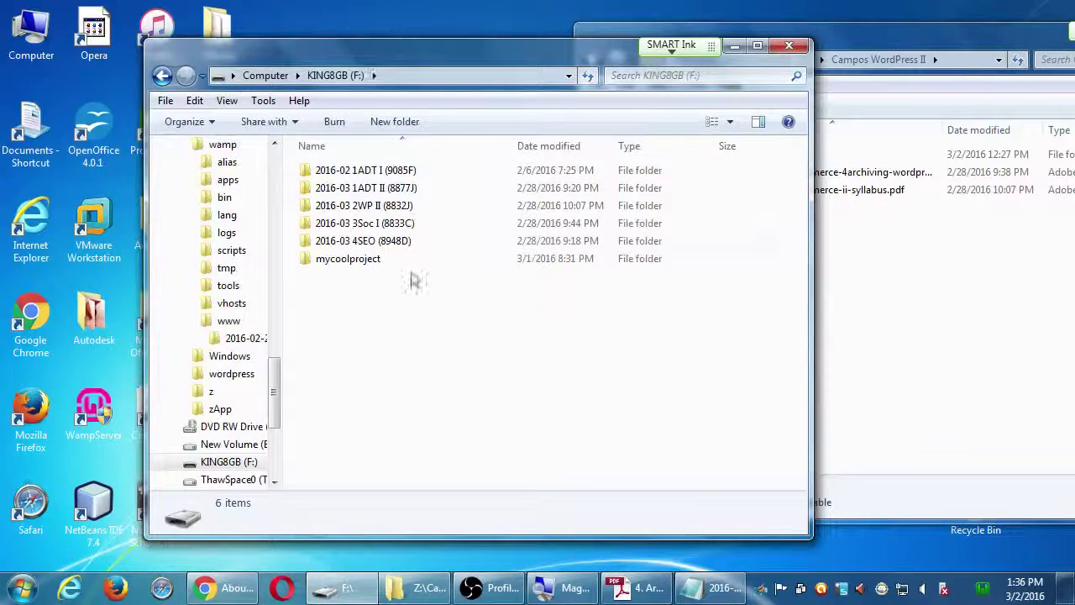
double_click(382, 209)
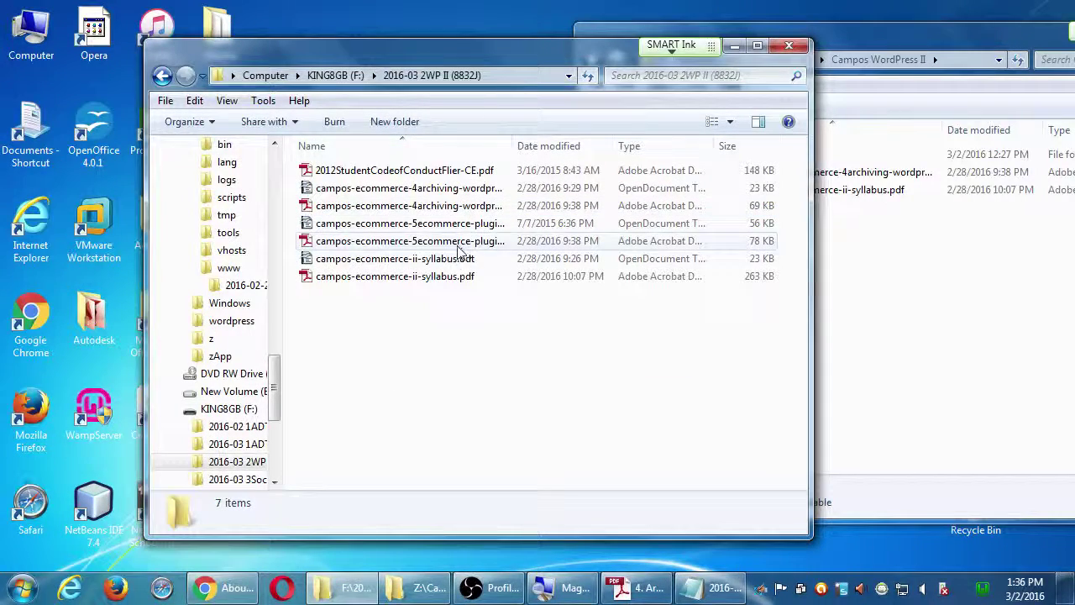
left_click_drag(458, 243, 924, 277)
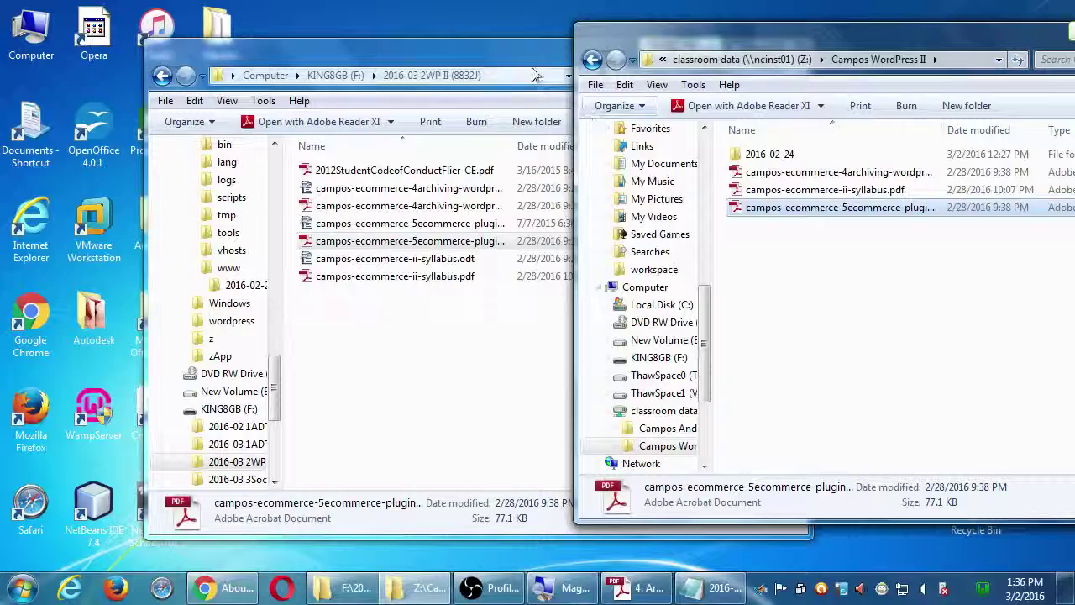
left_click_drag(532, 52, 430, 67)
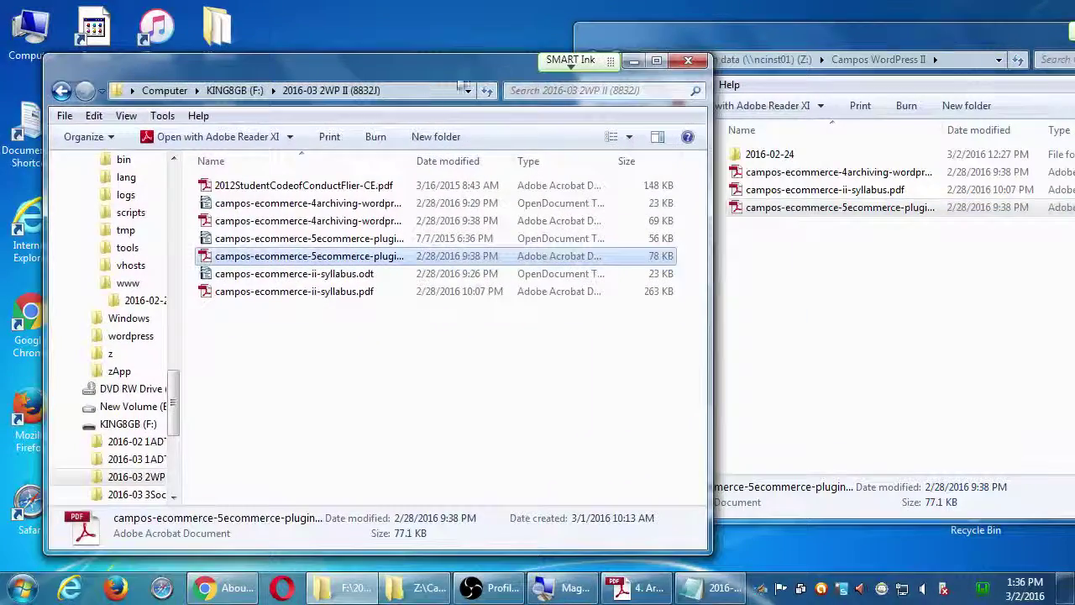
left_click(688, 64)
Widen the Name column in Campos WordPress II to show full file names and select campos-ecommerce-4archiving-wordpress-v2.pdf.
left_click_drag(706, 39, 433, 40)
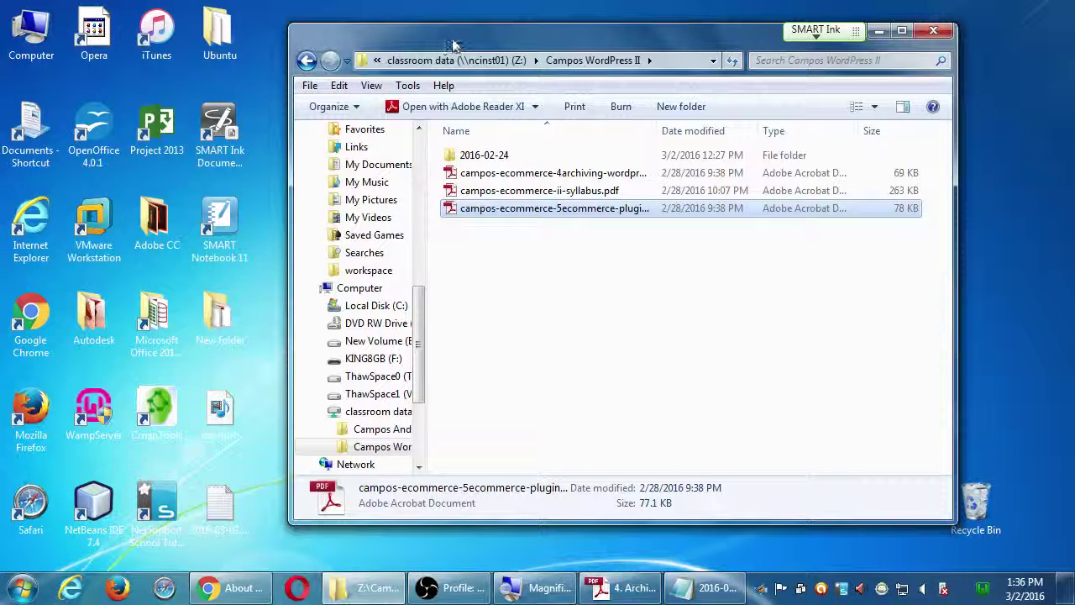
left_click(618, 325)
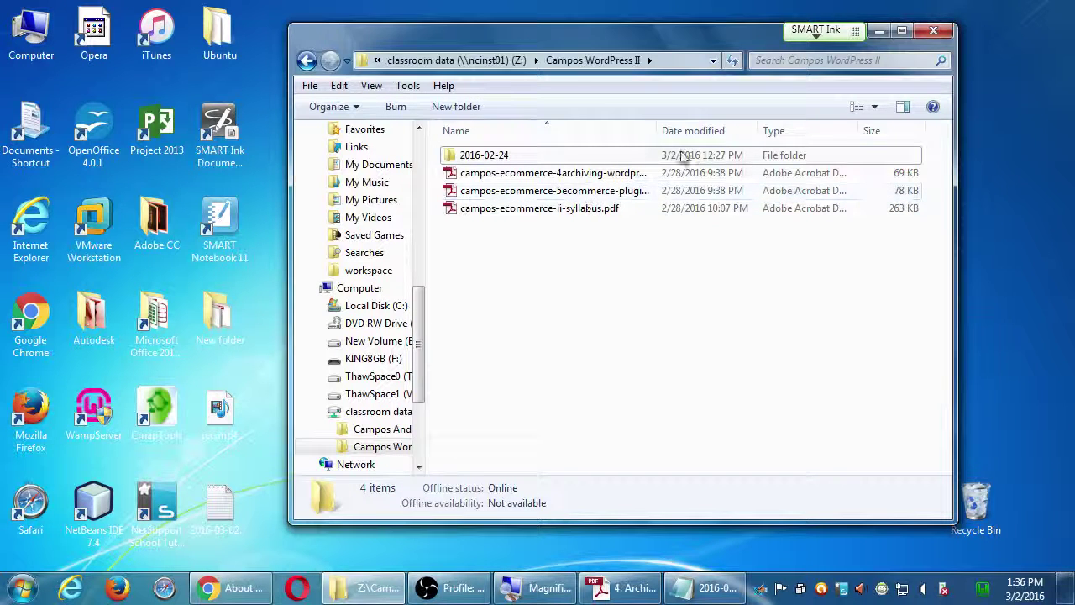
left_click_drag(660, 132, 689, 130)
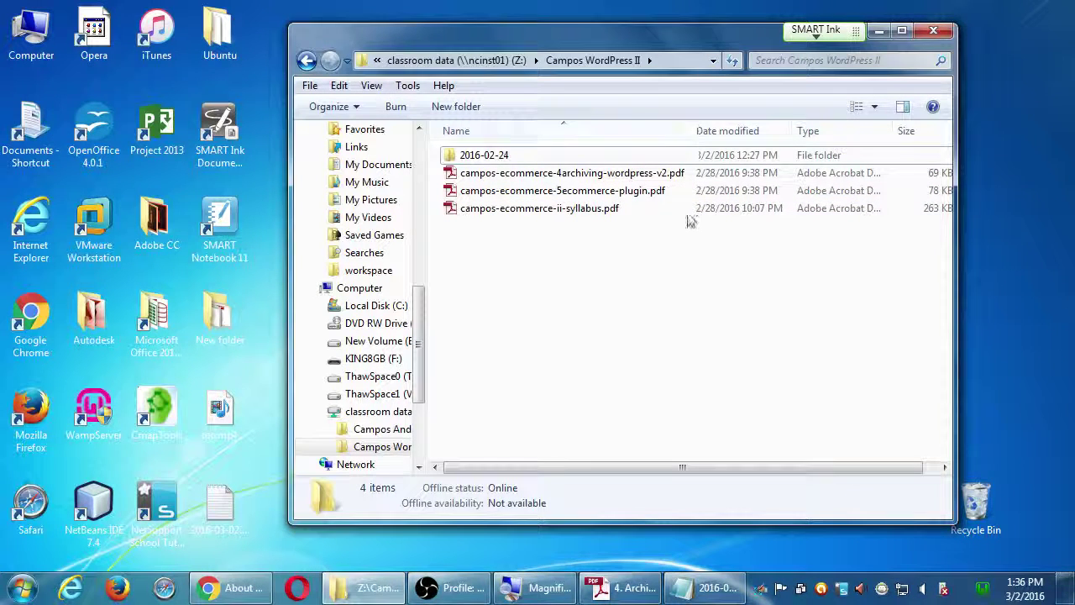
left_click(654, 174)
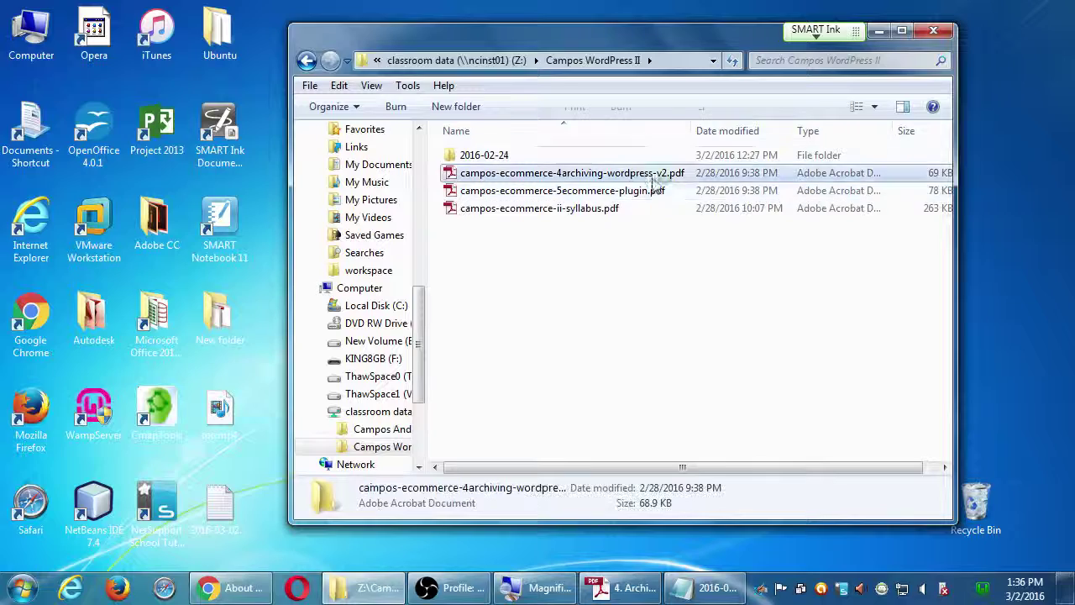